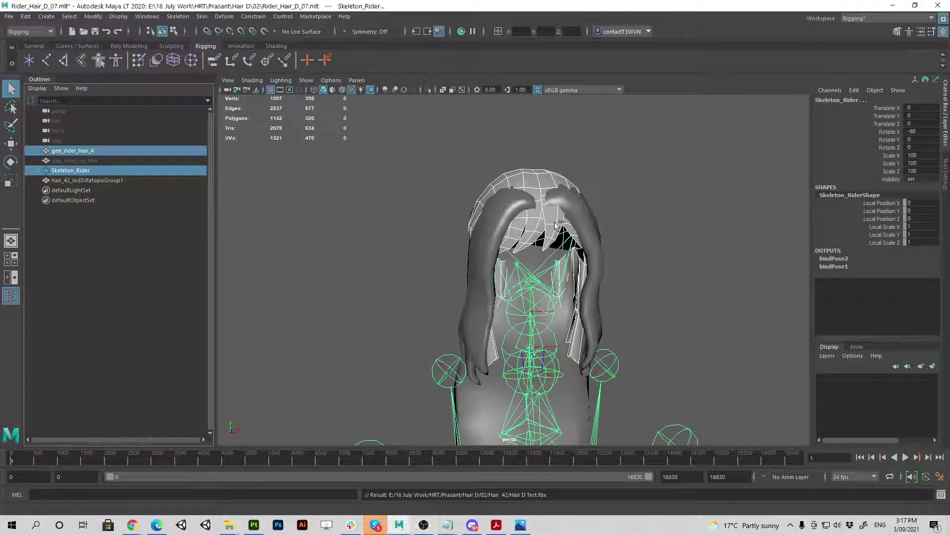
- Hide the hair_42_lod3:RetopoGroup1 mesh so that only the original rider hair and the skeleton remain in view
{"action": "middle_click_drag", "start_coordinate": [451, 226], "coordinate": [425, 217], "text": "alt"}
{"action": "left_click_drag", "start_coordinate": [425, 216], "coordinate": [447, 265], "text": "alt"}
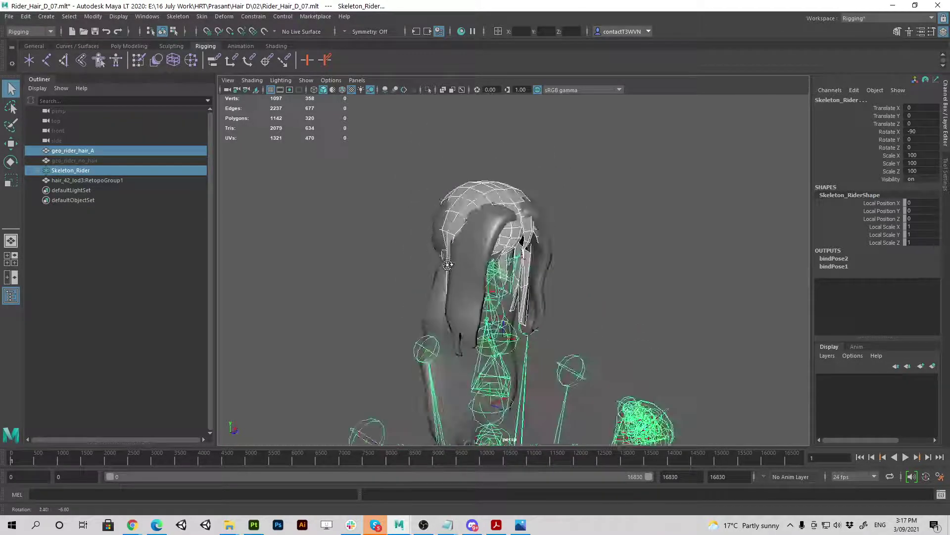
{"action": "left_click", "coordinate": [97, 151]}
{"action": "left_click_drag", "start_coordinate": [467, 204], "coordinate": [415, 207], "text": "alt"}
{"action": "left_click", "coordinate": [99, 161]}
{"action": "left_click", "coordinate": [96, 182]}
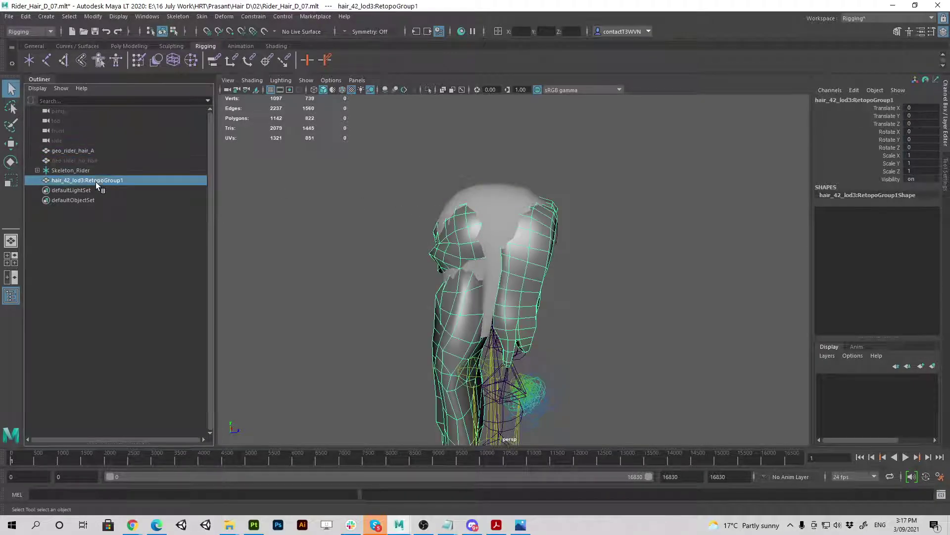
{"action": "key", "text": "ctrl+h"}
- Examine the geo_rider_hair_A mesh and its position around the skeleton's head from several angles
{"action": "left_click", "coordinate": [464, 209]}
{"action": "left_click_drag", "start_coordinate": [581, 232], "coordinate": [494, 229], "text": "alt"}
{"action": "middle_click_drag", "start_coordinate": [510, 391], "coordinate": [510, 240], "text": "alt"}
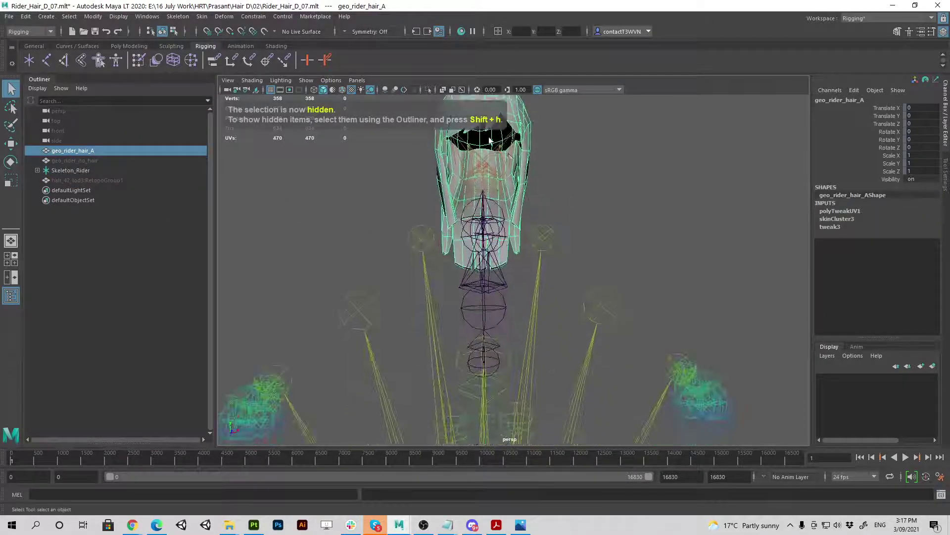
{"action": "scroll", "coordinate": [509, 240], "scroll_direction": "down", "scroll_amount": 5}
{"action": "left_click_drag", "start_coordinate": [495, 236], "coordinate": [422, 221], "text": "alt"}
{"action": "mouse_move", "coordinate": [458, 272]}
{"action": "left_mouse_down", "text": "alt"}
{"action": "mouse_move", "coordinate": [524, 259]}
{"action": "mouse_move", "coordinate": [479, 282]}
{"action": "mouse_move", "coordinate": [447, 257]}
{"action": "left_mouse_up", "text": "alt"}
{"action": "scroll", "coordinate": [515, 302], "scroll_direction": "down", "scroll_amount": 5}
{"action": "scroll", "coordinate": [456, 263], "scroll_direction": "up", "scroll_amount": 5}
{"action": "middle_click_drag", "start_coordinate": [557, 272], "coordinate": [566, 394], "text": "alt"}
{"action": "left_click_drag", "start_coordinate": [566, 394], "coordinate": [539, 343], "text": "alt"}
{"action": "scroll", "coordinate": [538, 343], "scroll_direction": "up", "scroll_amount": 2}
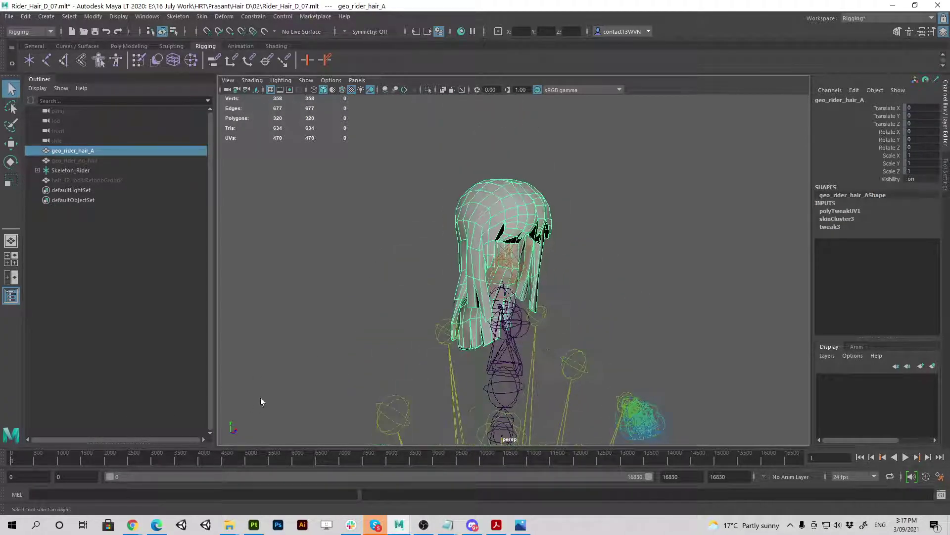
- Export geo_rider_hair_A together with Skeleton_Rider as FBX, replacing the existing file Hair D Test.fbx
{"action": "left_click", "coordinate": [90, 170], "text": "ctrl"}
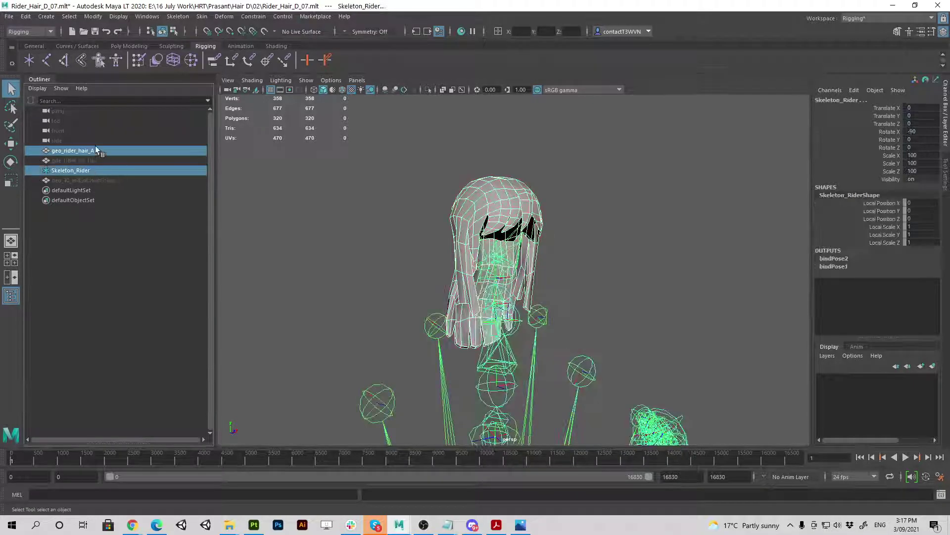
{"action": "left_click", "coordinate": [9, 16]}
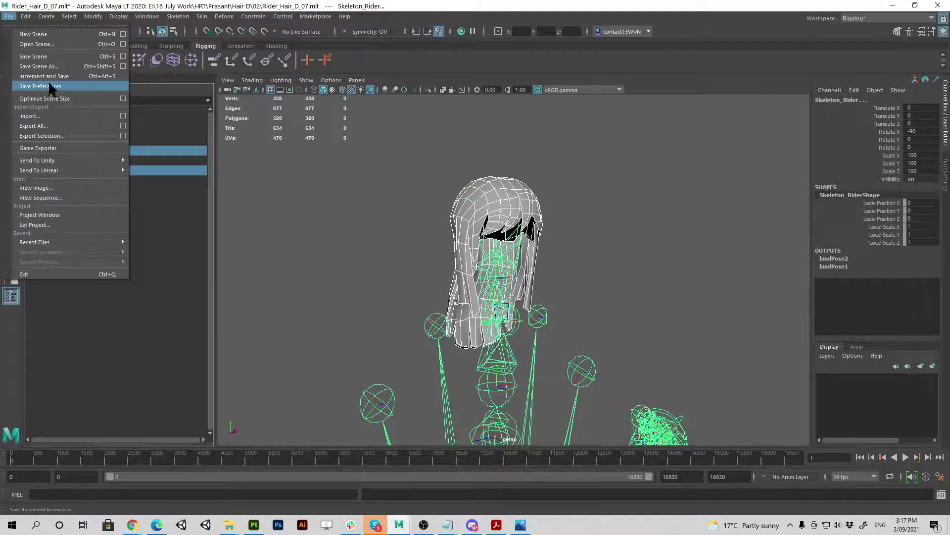
{"action": "left_click", "coordinate": [50, 135]}
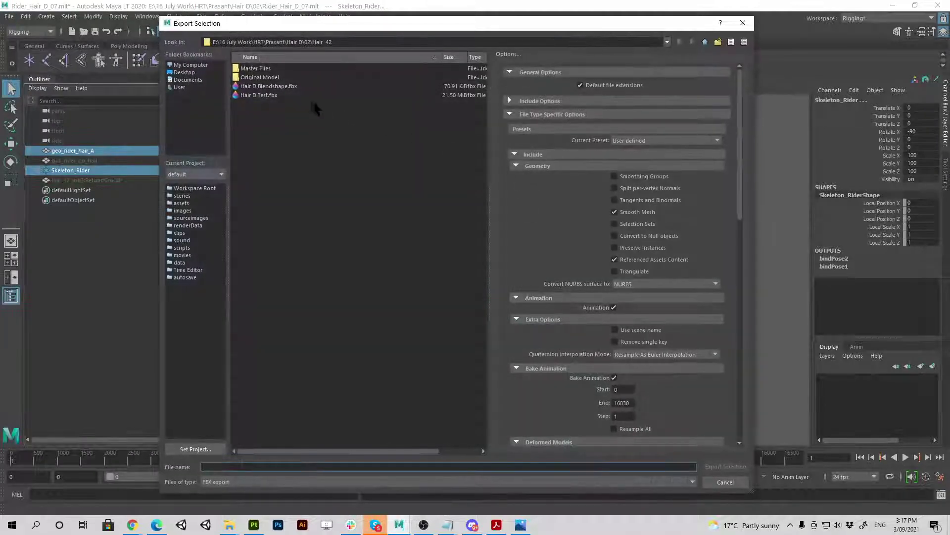
{"action": "left_click", "coordinate": [277, 95]}
{"action": "left_click", "coordinate": [726, 466]}
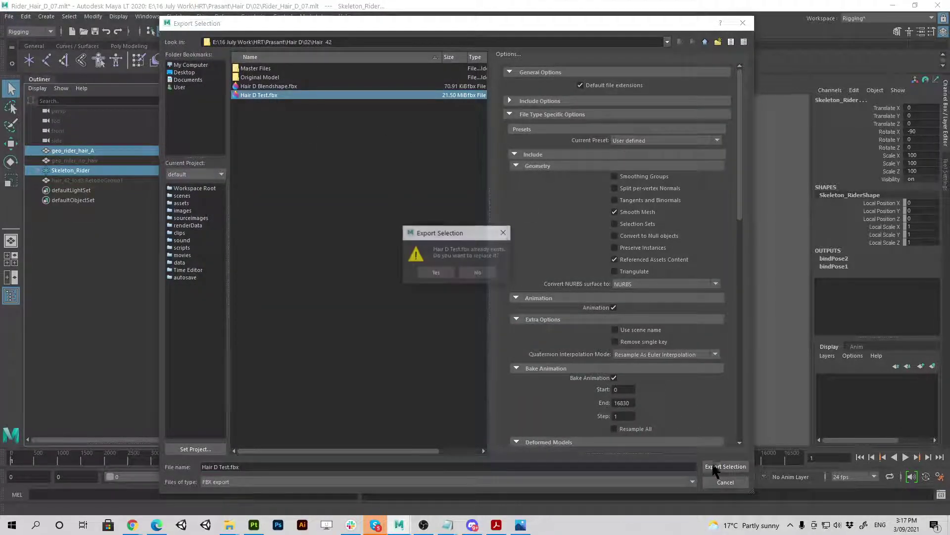
{"action": "left_click", "coordinate": [436, 273]}
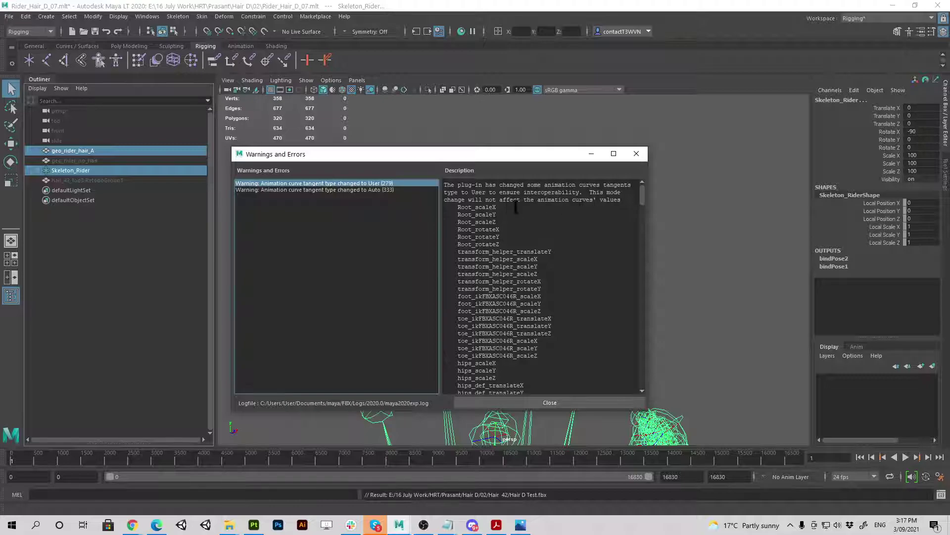
- Compare the descriptions of the User and Auto animation curve tangent warnings, and close the export report
{"action": "left_click", "coordinate": [315, 190]}
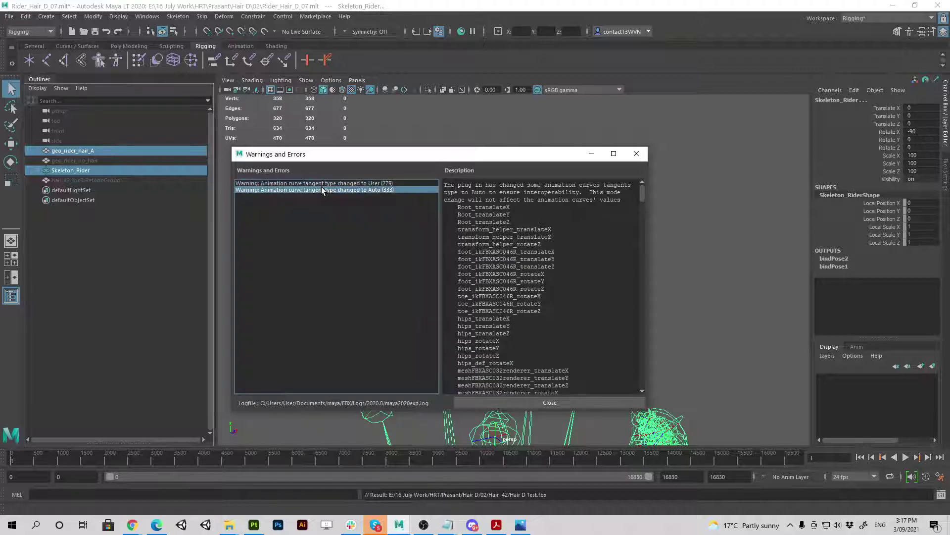
{"action": "left_click", "coordinate": [323, 183]}
{"action": "left_click", "coordinate": [323, 188]}
{"action": "left_click", "coordinate": [329, 185]}
{"action": "left_click", "coordinate": [330, 190]}
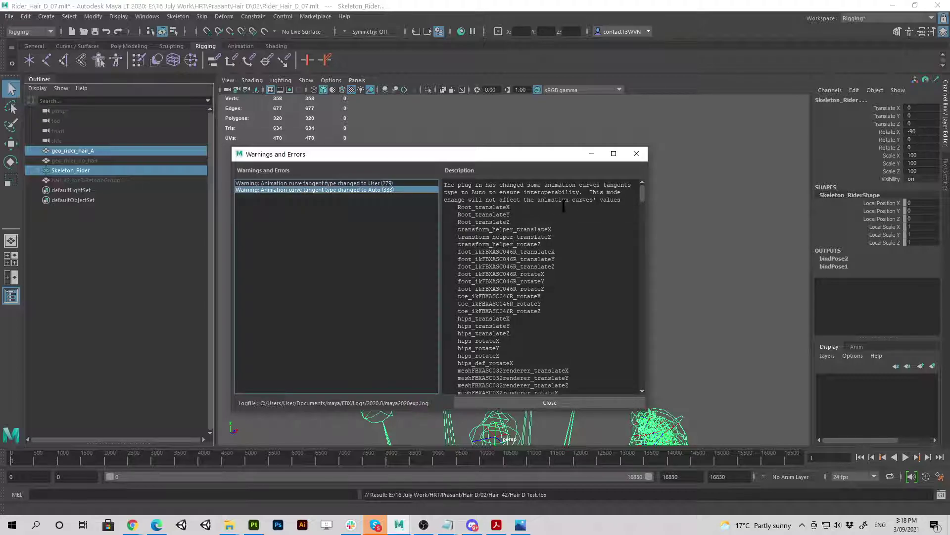
{"action": "left_click_drag", "start_coordinate": [599, 203], "coordinate": [529, 201]}
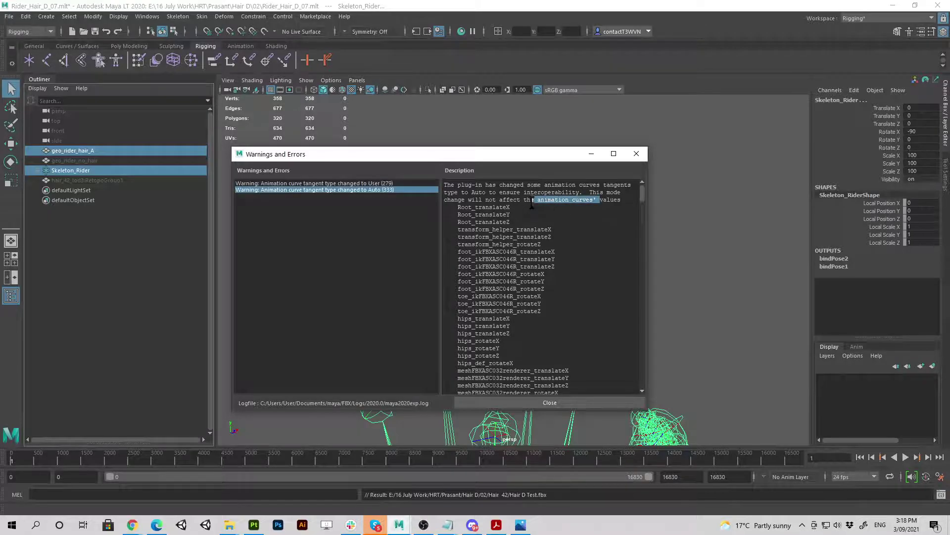
{"action": "left_click", "coordinate": [384, 184]}
{"action": "left_click", "coordinate": [382, 190]}
{"action": "left_click", "coordinate": [382, 184]}
{"action": "left_click", "coordinate": [381, 190]}
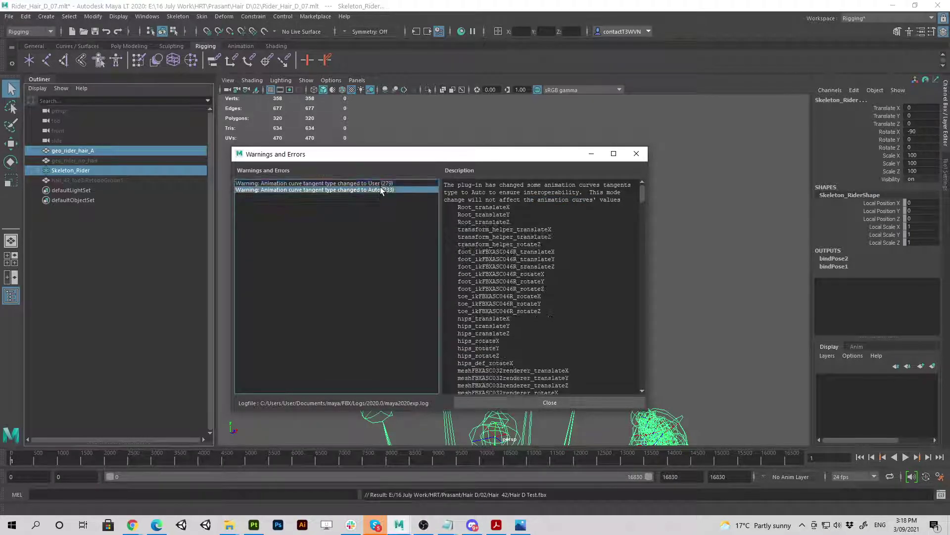
{"action": "left_click", "coordinate": [381, 184]}
{"action": "left_click", "coordinate": [382, 189]}
{"action": "left_click", "coordinate": [381, 184]}
{"action": "left_click", "coordinate": [381, 189]}
{"action": "left_click", "coordinate": [380, 184]}
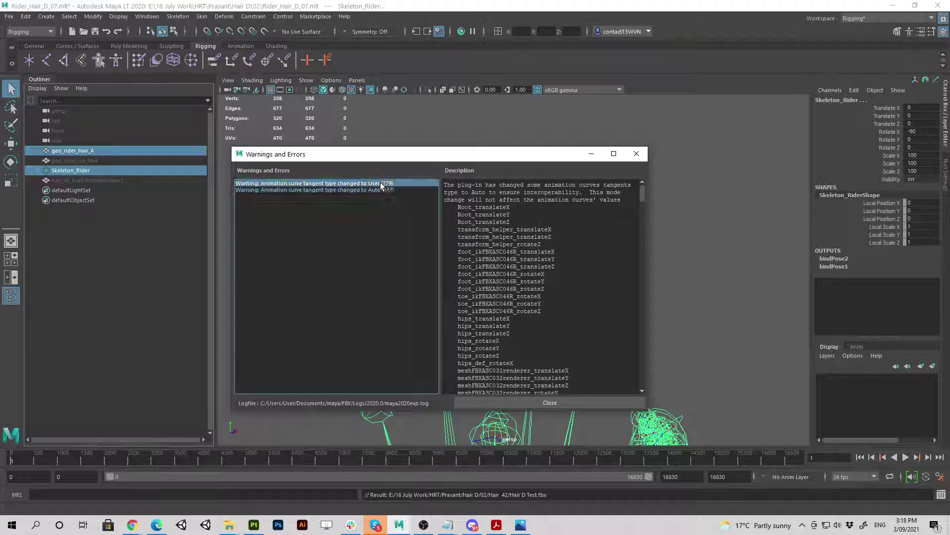
{"action": "left_click", "coordinate": [380, 189]}
{"action": "left_click", "coordinate": [381, 185]}
{"action": "left_click", "coordinate": [381, 189]}
{"action": "left_click", "coordinate": [380, 185]}
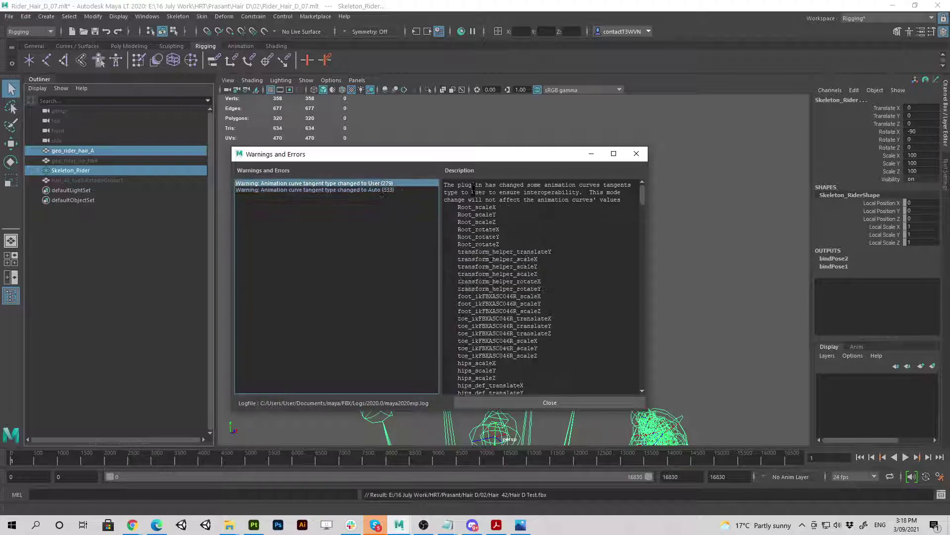
{"action": "left_click", "coordinate": [636, 153]}
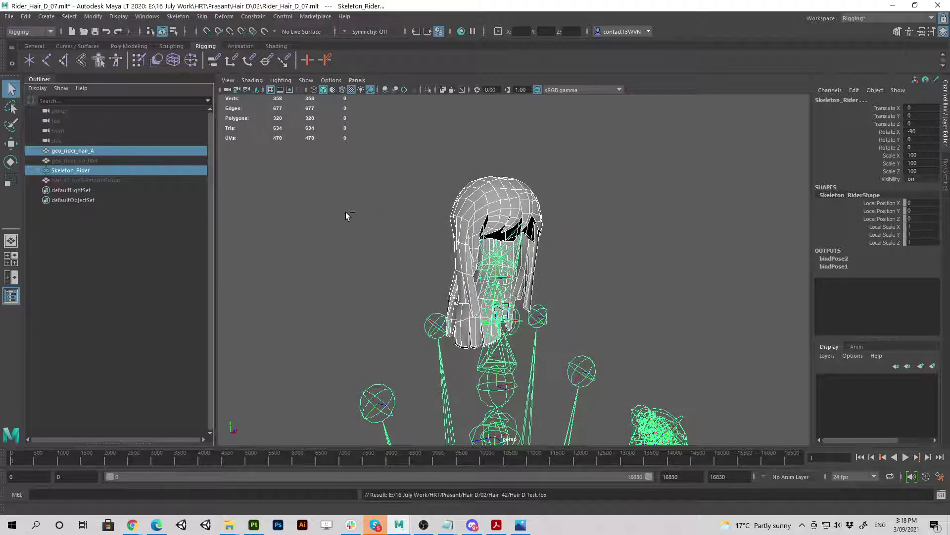
- Unhide the hair_42_lod3:RetopoGroup1 mesh and reorder it above Skeleton_Rider in the scene hierarchy
{"action": "key", "text": "5"}
{"action": "left_click", "coordinate": [347, 214]}
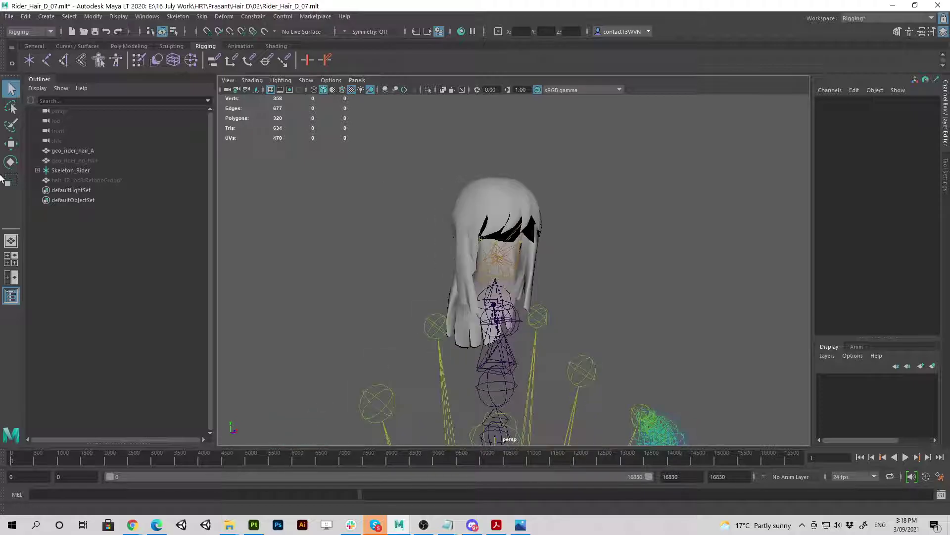
{"action": "left_click", "coordinate": [85, 151]}
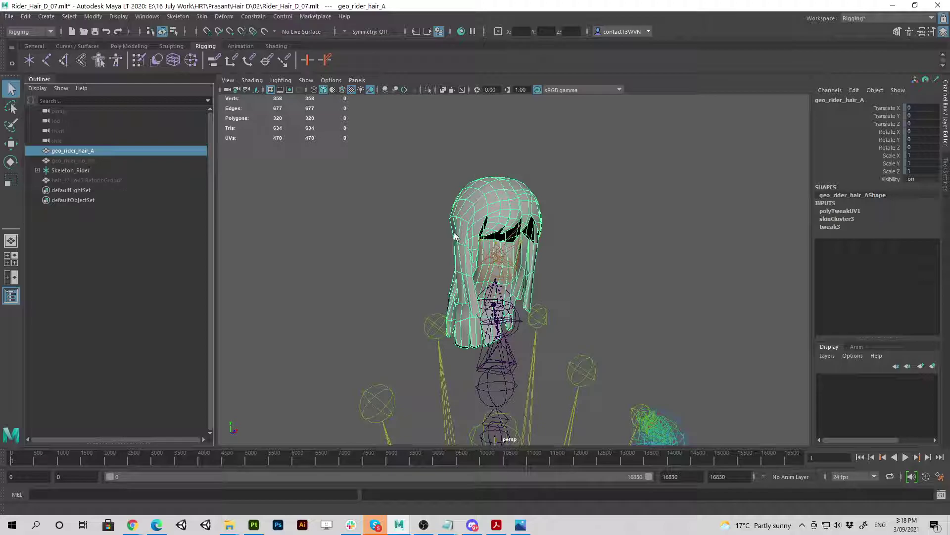
{"action": "left_click", "coordinate": [86, 161]}
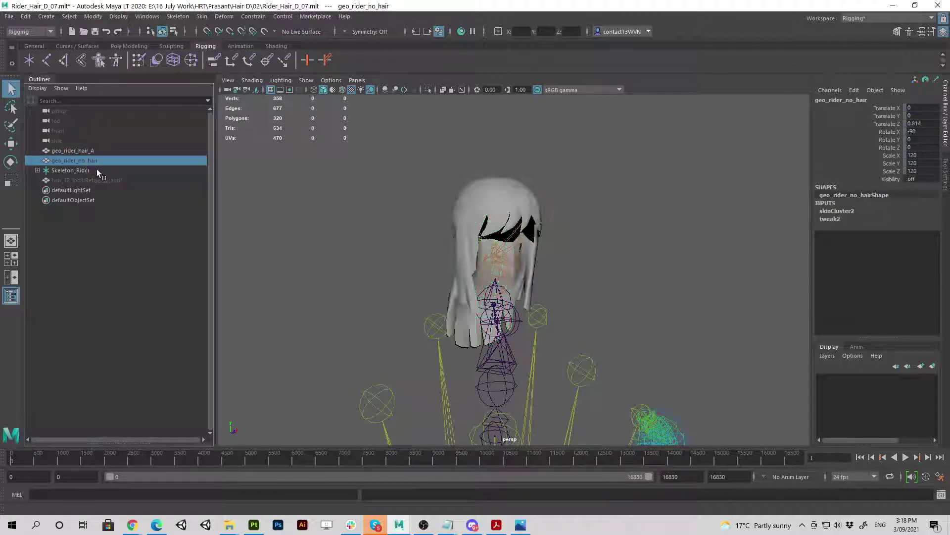
{"action": "left_click", "coordinate": [103, 180]}
{"action": "key", "text": "shift+h"}
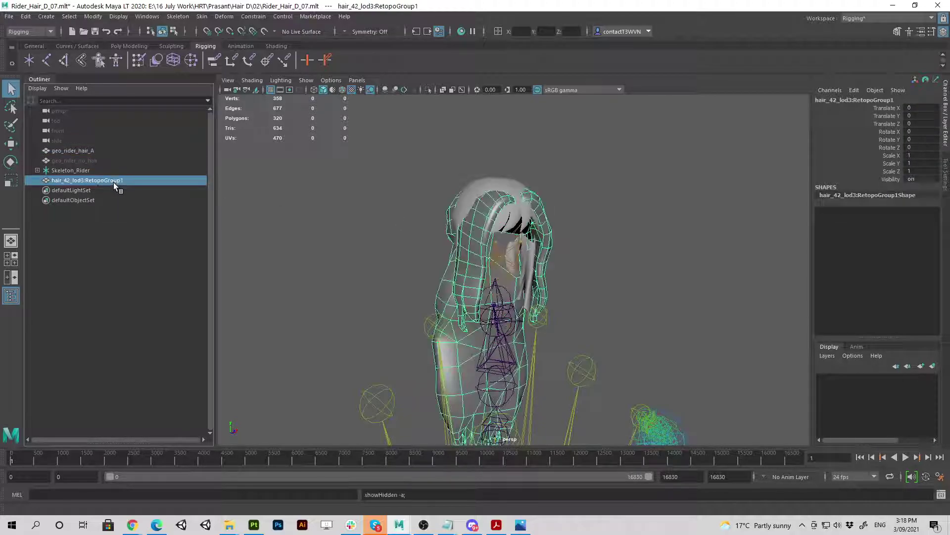
{"action": "mouse_move", "coordinate": [99, 180]}
{"action": "left_mouse_down"}
{"action": "mouse_move", "coordinate": [96, 161]}
{"action": "mouse_move", "coordinate": [111, 170]}
{"action": "left_mouse_up"}
{"action": "left_click_drag", "start_coordinate": [229, 203], "coordinate": [493, 246], "text": "alt"}
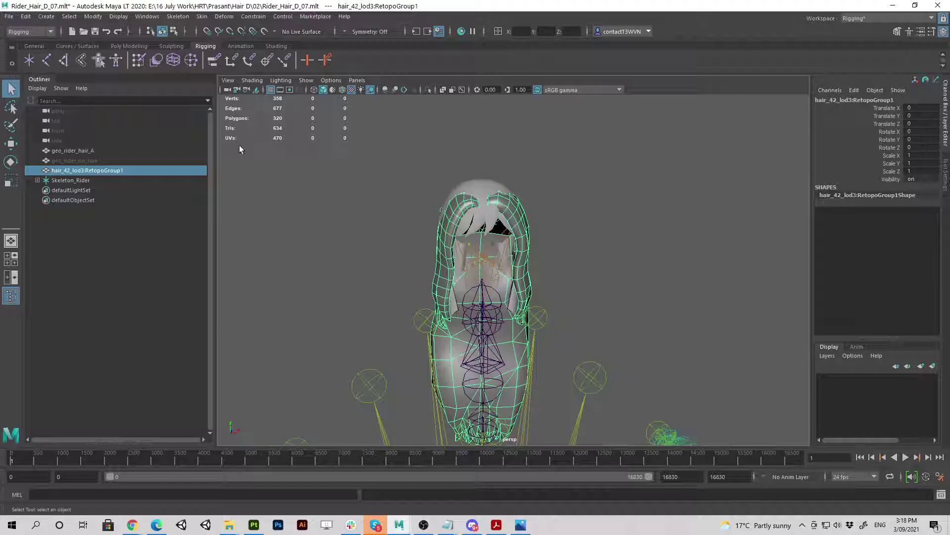
- Delete the non-deformer history of hair_42_lod3:RetopoGroup1 and freeze its transformations
{"action": "left_click", "coordinate": [25, 16]}
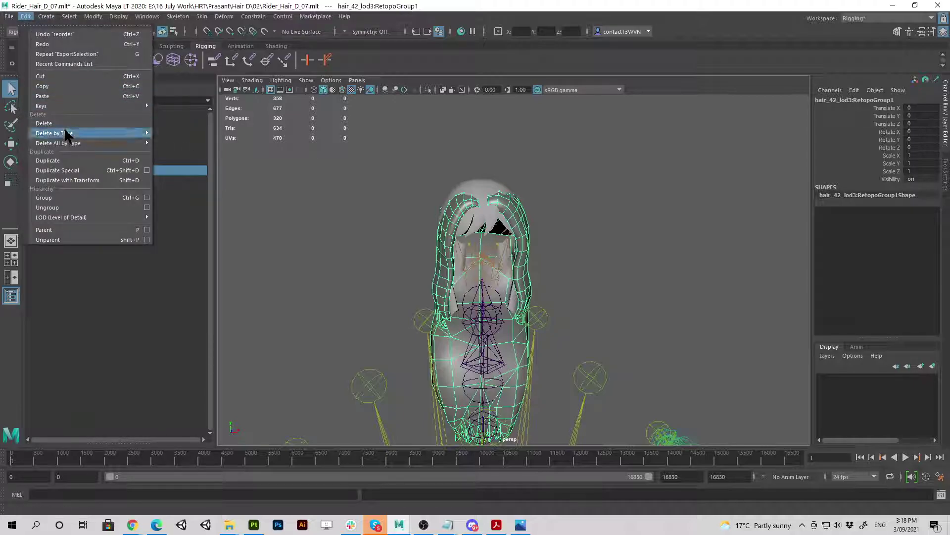
{"action": "mouse_move", "coordinate": [69, 133]}
{"action": "left_click", "coordinate": [191, 142]}
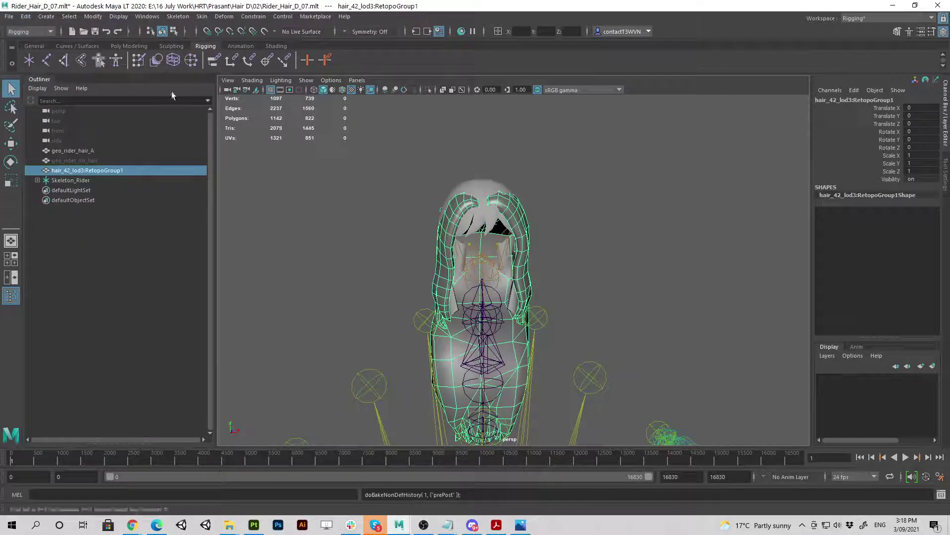
{"action": "left_click", "coordinate": [93, 17]}
{"action": "left_click", "coordinate": [124, 61]}
{"action": "left_click_drag", "start_coordinate": [387, 208], "coordinate": [425, 202], "text": "alt"}
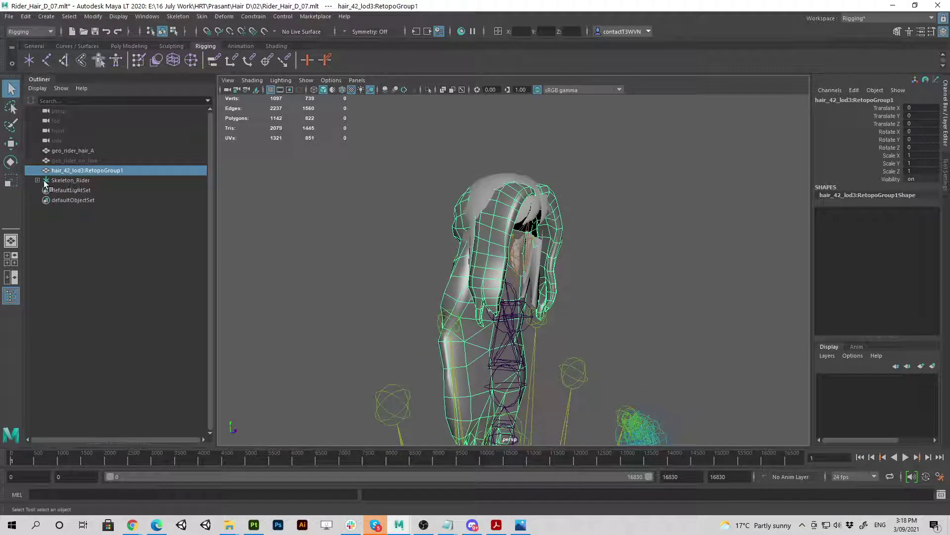
- Bind the skin of hair_42_lod3:RetopoGroup1 to the full Skeleton_Rider hierarchy, from the root through phoneFBXASC032parent, and collapse the hierarchy
{"action": "left_click", "coordinate": [45, 182]}
{"action": "left_click", "coordinate": [36, 181], "text": "shift"}
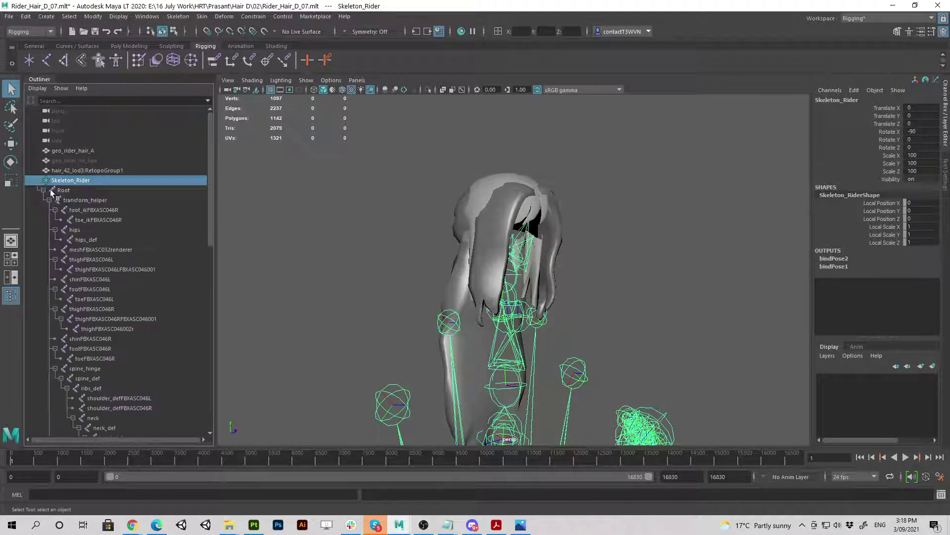
{"action": "scroll", "coordinate": [89, 297], "scroll_direction": "down", "scroll_amount": 10}
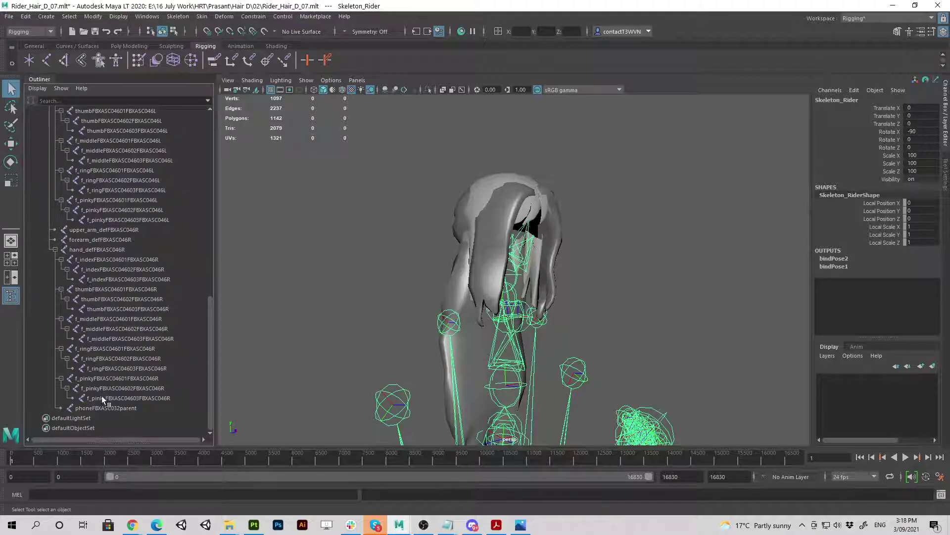
{"action": "left_click", "coordinate": [102, 407], "text": "shift"}
{"action": "scroll", "coordinate": [96, 260], "scroll_direction": "up", "scroll_amount": 10}
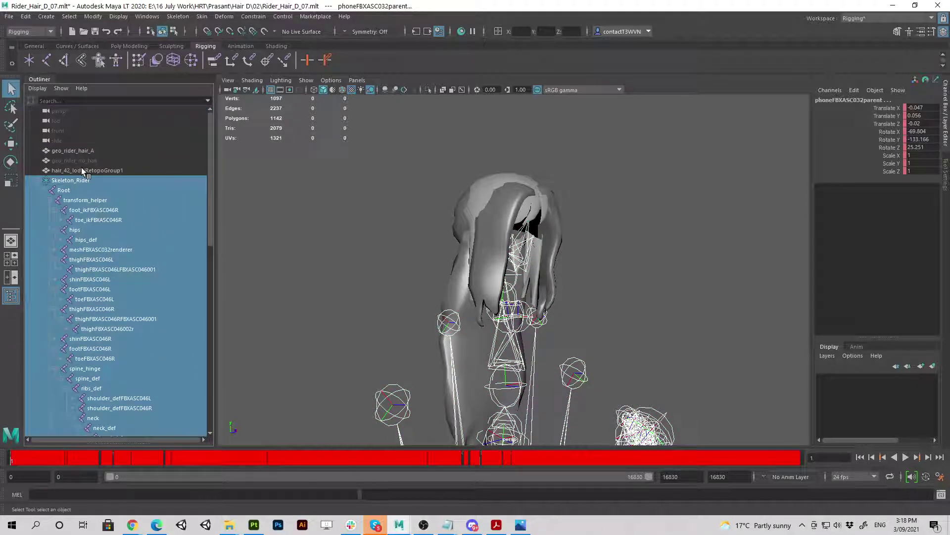
{"action": "left_click", "coordinate": [81, 170], "text": "ctrl"}
{"action": "left_click", "coordinate": [202, 16]}
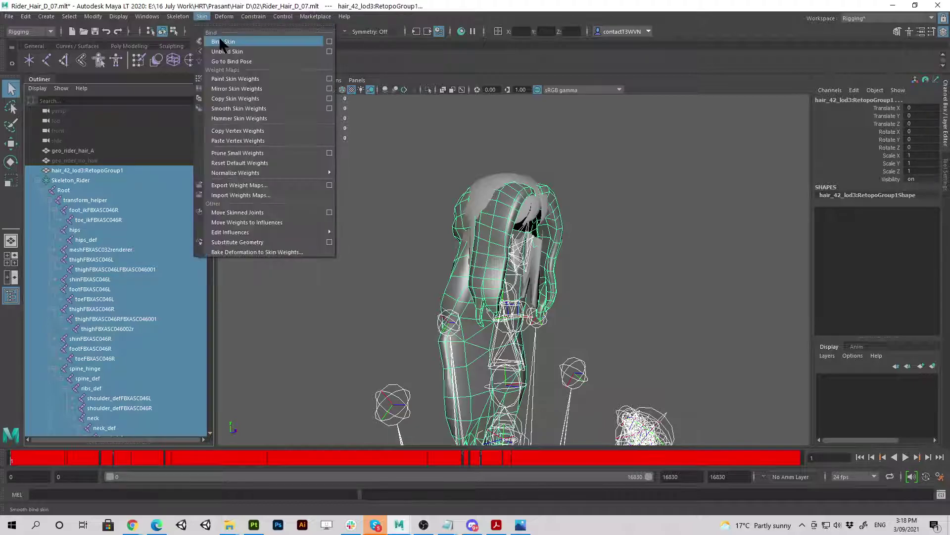
{"action": "left_click", "coordinate": [219, 37]}
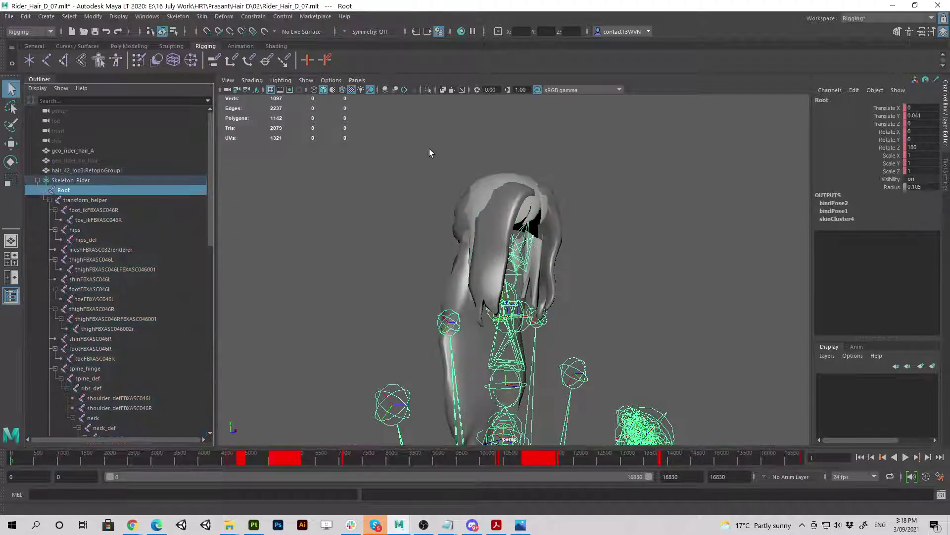
{"action": "left_click", "coordinate": [37, 180]}
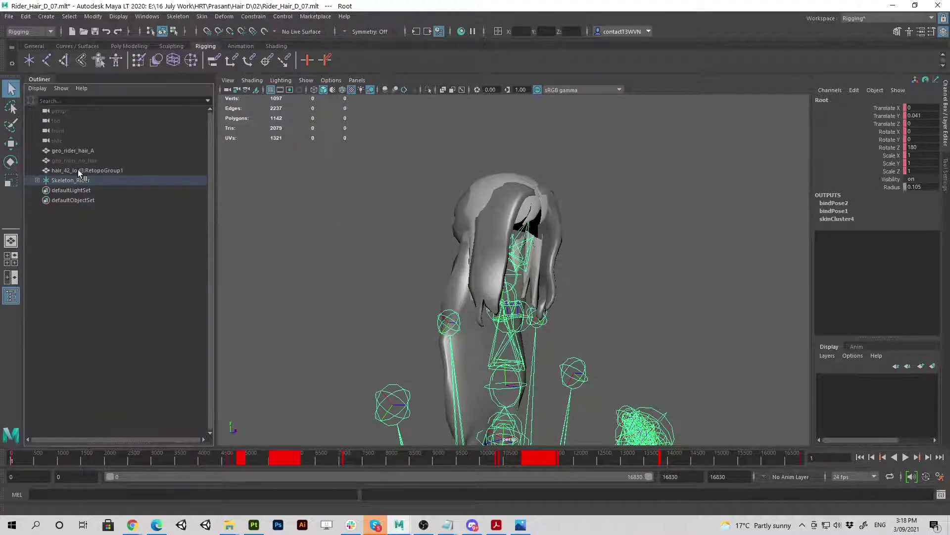
- Export hair_42_lod3:RetopoGroup1 together with Skeleton_Rider as FBX, overwriting Hair D Test.fbx
{"action": "left_click", "coordinate": [78, 170]}
{"action": "left_click", "coordinate": [78, 179], "text": "ctrl"}
{"action": "left_click", "coordinate": [9, 16]}
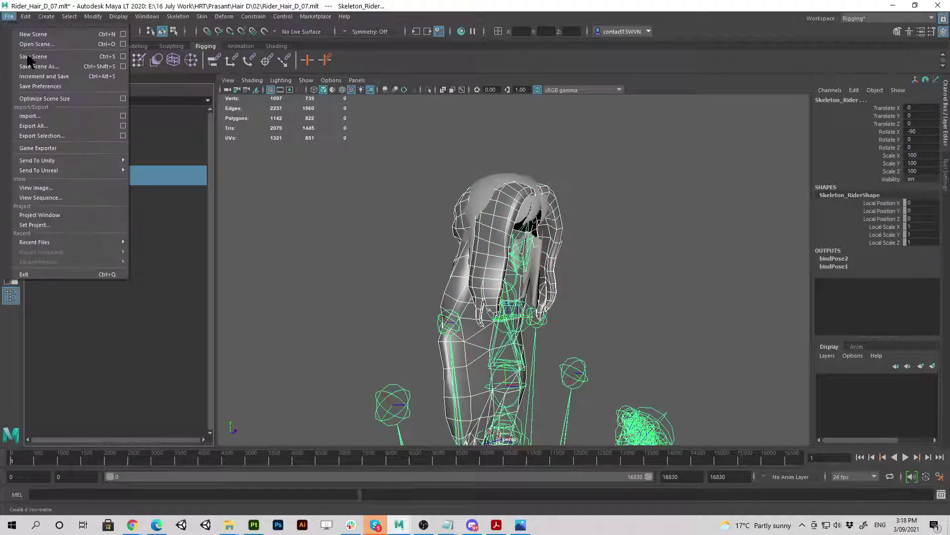
{"action": "left_click", "coordinate": [43, 132]}
{"action": "left_click", "coordinate": [262, 96]}
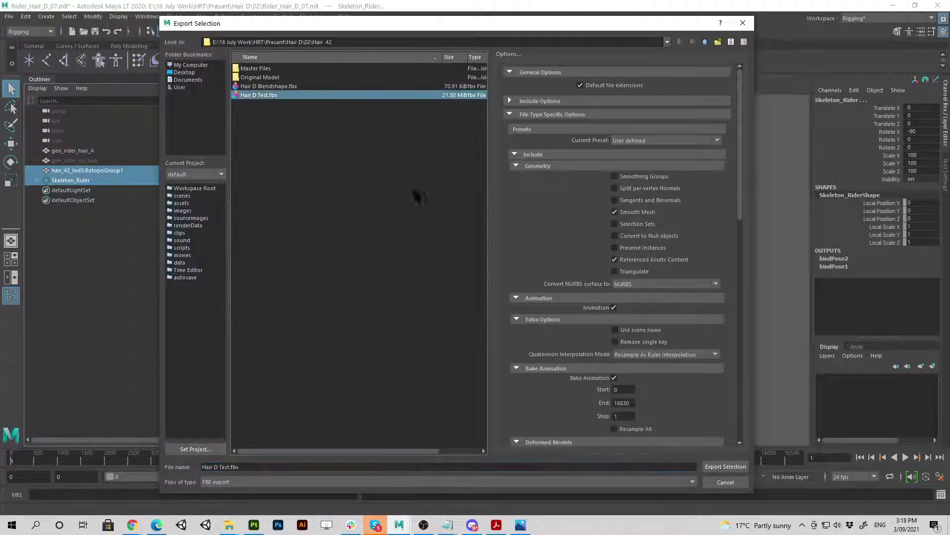
{"action": "left_click", "coordinate": [725, 466]}
{"action": "left_click", "coordinate": [434, 272]}
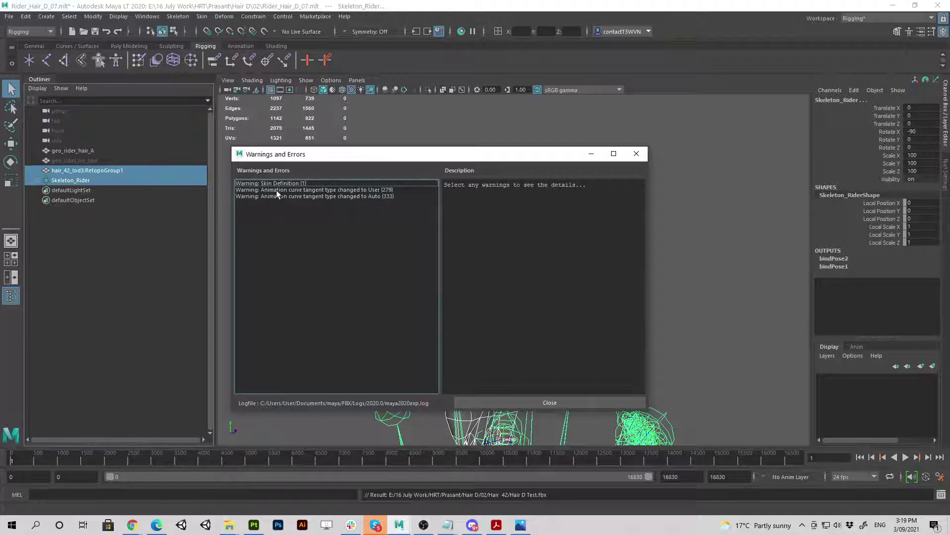
- Read the description of the Skin Definition warning in the export report
{"action": "left_click", "coordinate": [276, 190]}
{"action": "left_click", "coordinate": [278, 184]}
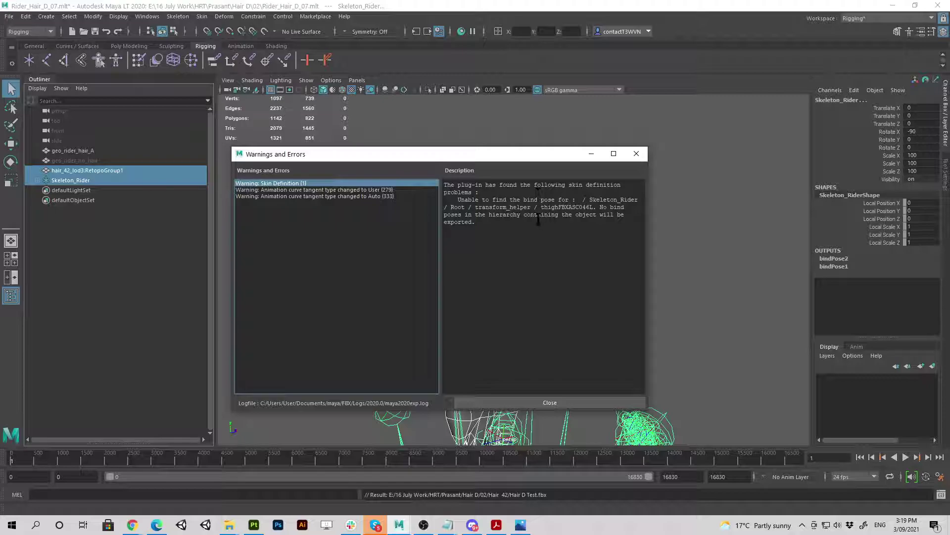
{"action": "left_click_drag", "start_coordinate": [506, 205], "coordinate": [612, 228]}
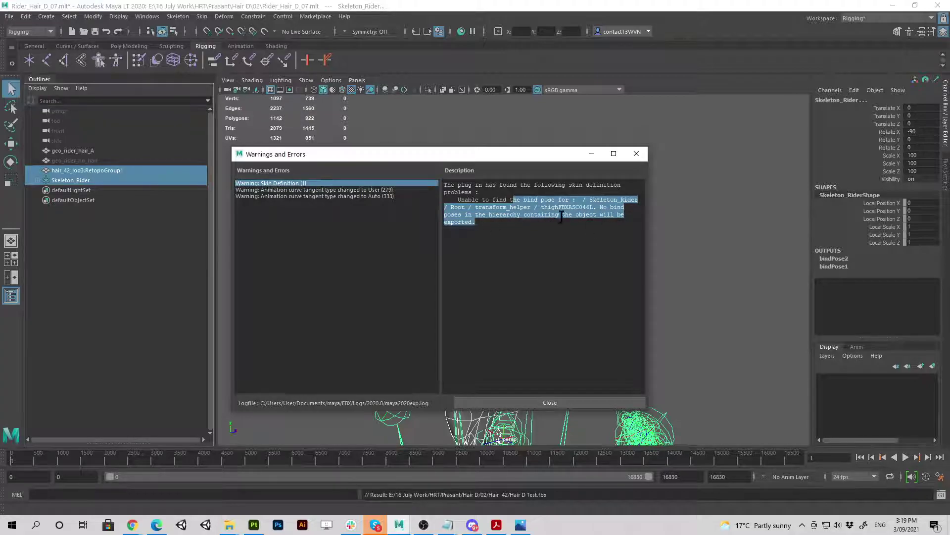
- Check which joint the Skin Definition warning names and close the export report
{"action": "left_click_drag", "start_coordinate": [538, 206], "coordinate": [595, 208]}
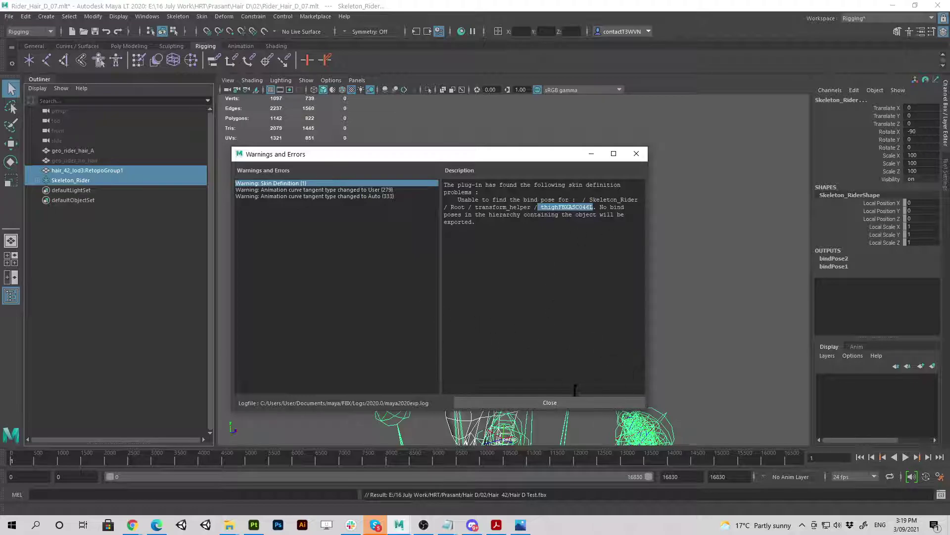
{"action": "left_click", "coordinate": [567, 400]}
{"action": "mouse_move", "coordinate": [530, 244]}
{"action": "left_mouse_down", "text": "alt"}
{"action": "mouse_move", "coordinate": [489, 237]}
{"action": "mouse_move", "coordinate": [532, 239]}
{"action": "left_mouse_up", "text": "alt"}
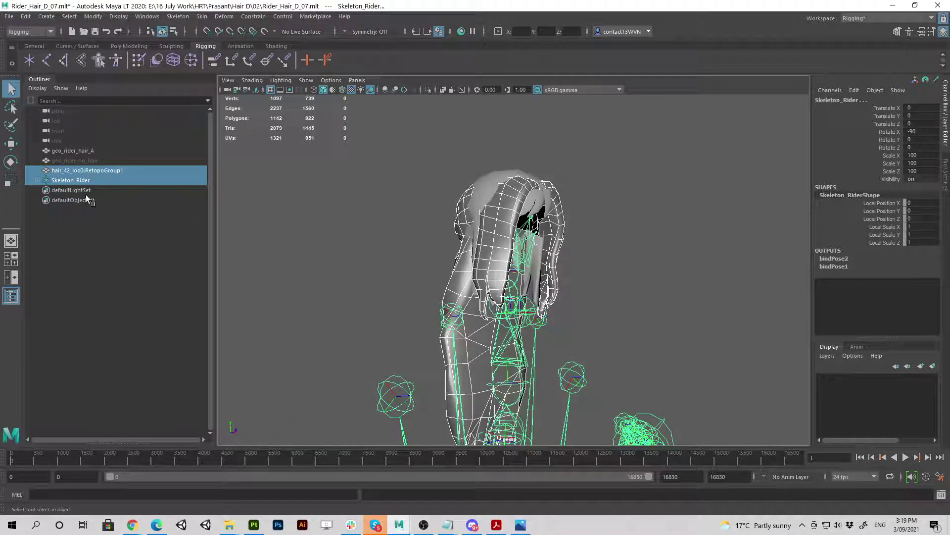
- Export geo_rider_hair_A together with Skeleton_Rider as FBX over Hair D Test.fbx and review the reported animation curve tangent warnings
{"action": "left_click", "coordinate": [75, 150]}
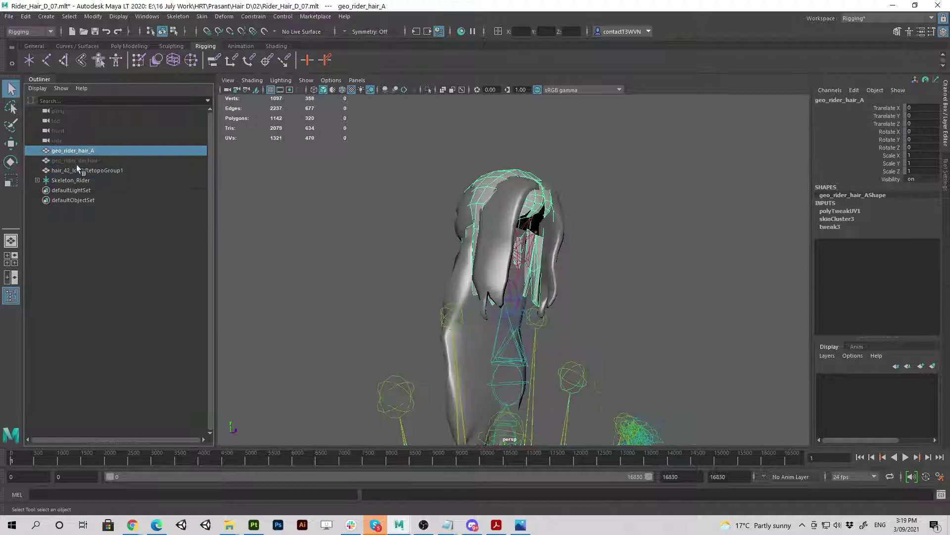
{"action": "left_click", "coordinate": [78, 180], "text": "ctrl"}
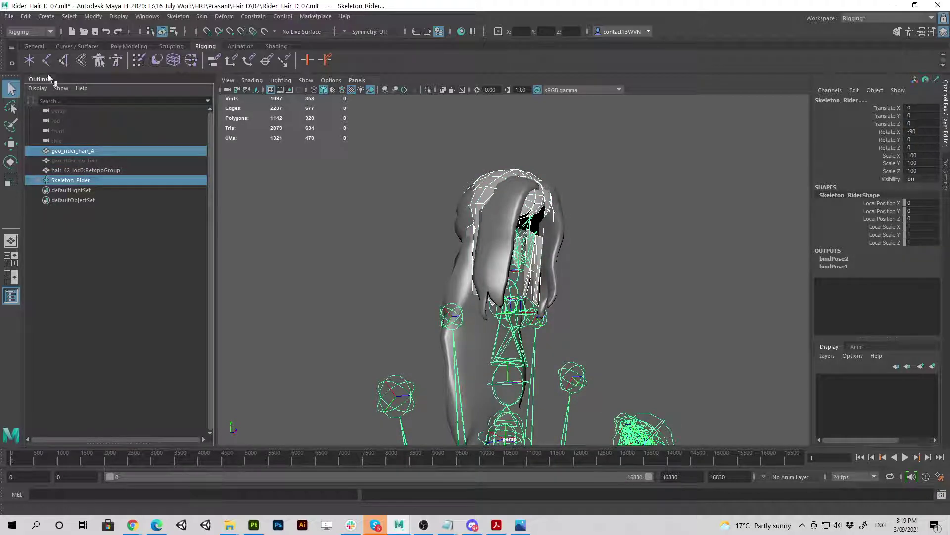
{"action": "left_click", "coordinate": [9, 17]}
{"action": "left_click", "coordinate": [40, 126]}
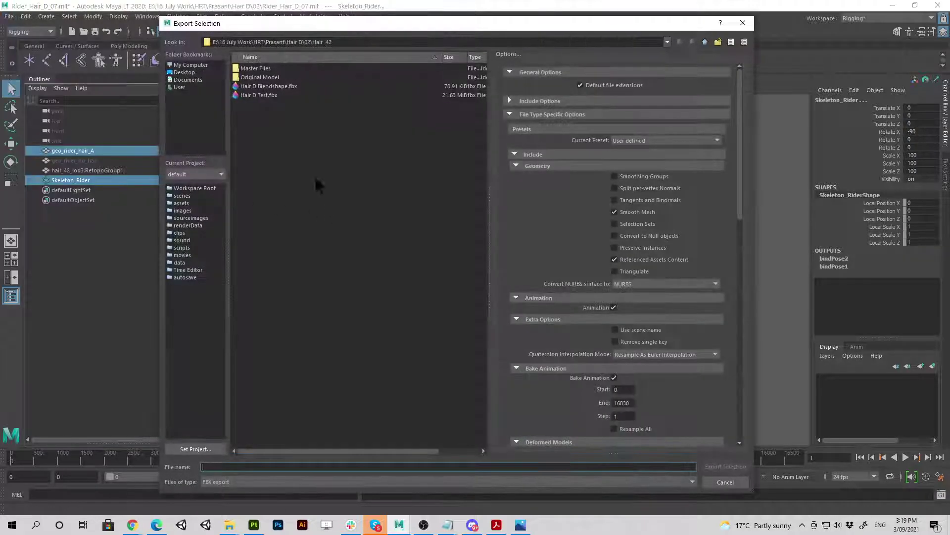
{"action": "left_click", "coordinate": [253, 95]}
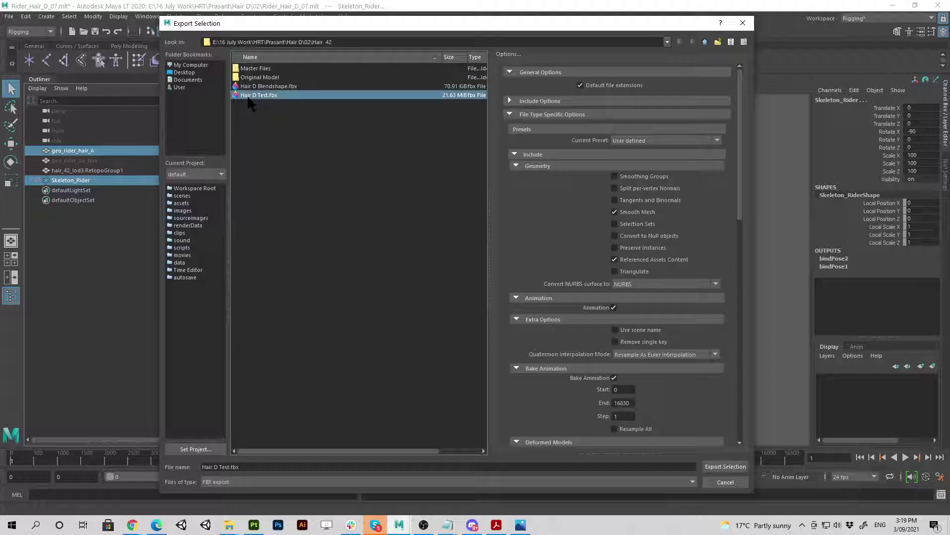
{"action": "left_click", "coordinate": [723, 467]}
{"action": "left_click", "coordinate": [436, 272]}
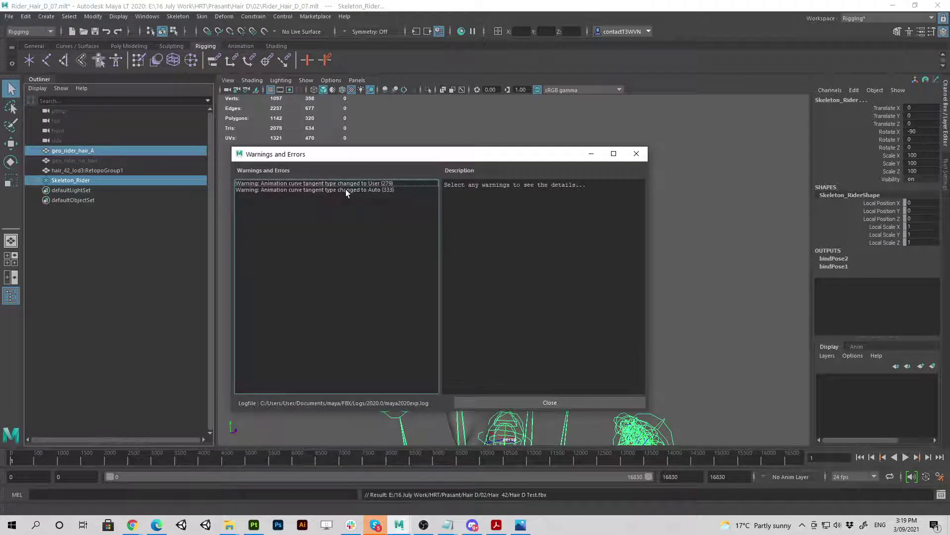
{"action": "left_click", "coordinate": [344, 190]}
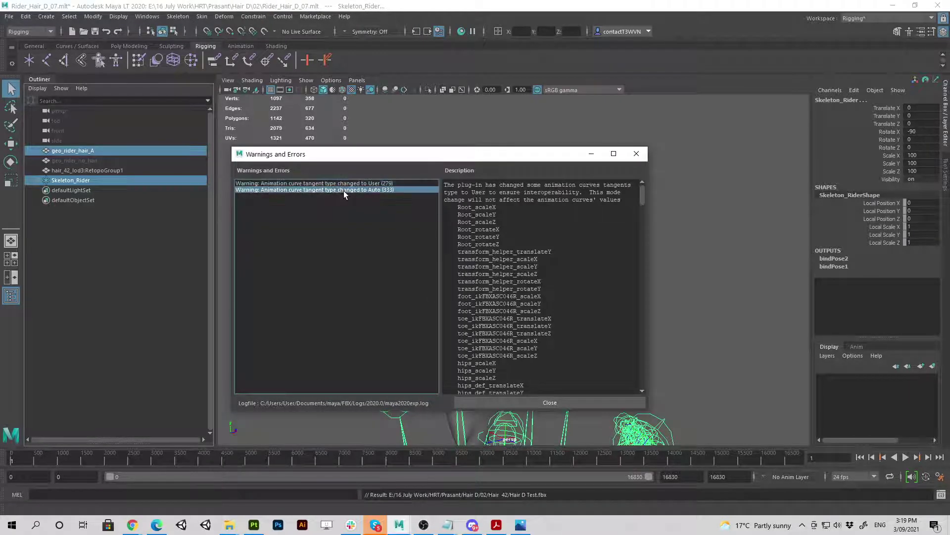
{"action": "left_click", "coordinate": [587, 402]}
- Unbind the skin of hair_42_lod3:RetopoGroup1
{"action": "left_click", "coordinate": [127, 169]}
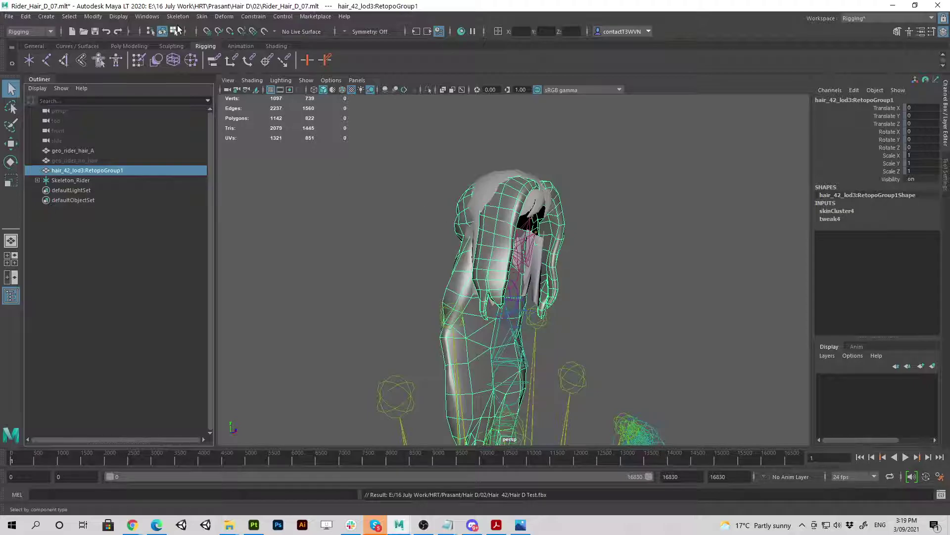
{"action": "left_click", "coordinate": [202, 16]}
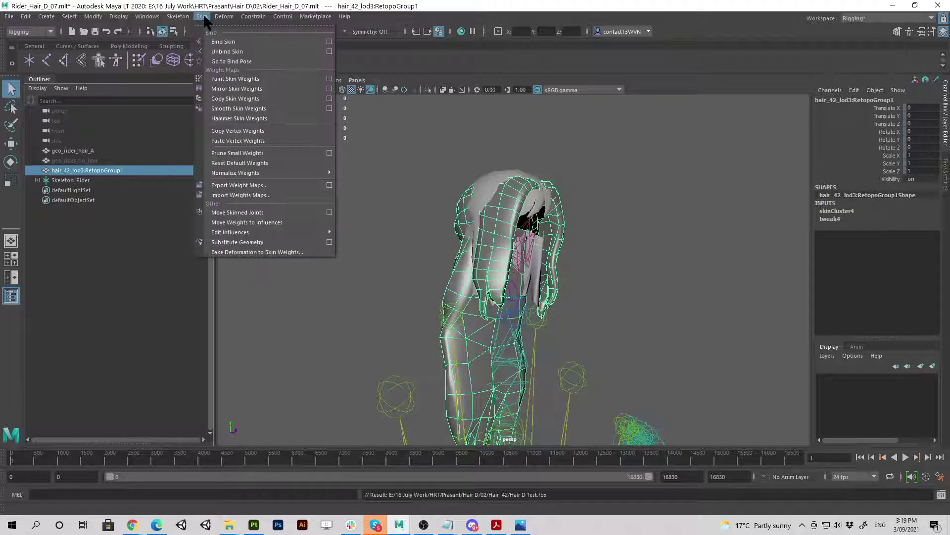
{"action": "left_click", "coordinate": [222, 51]}
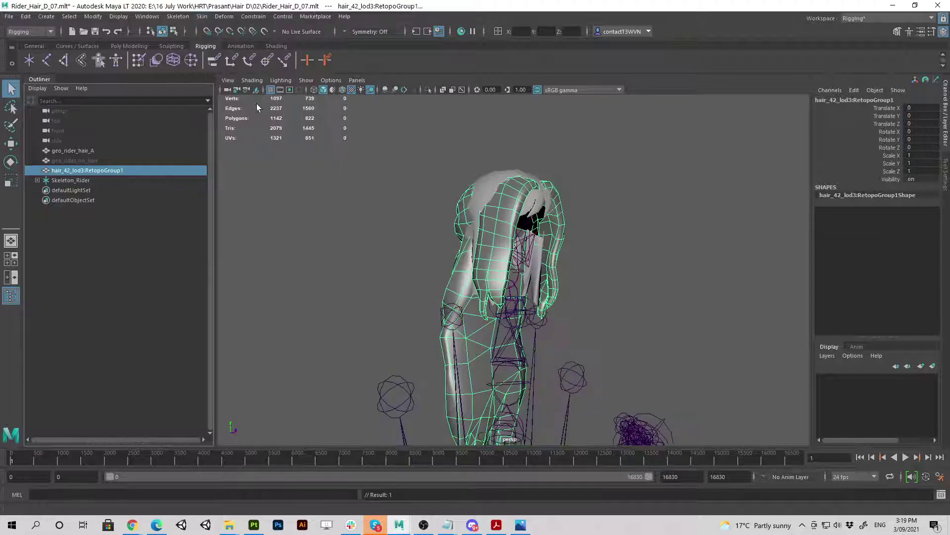
- Export geo_rider_hair_A and Skeleton_Rider to Hair D Test.fbx again, replacing the file, and read the Skin Definition warning
{"action": "left_click", "coordinate": [85, 151]}
{"action": "left_click", "coordinate": [81, 179], "text": "ctrl"}
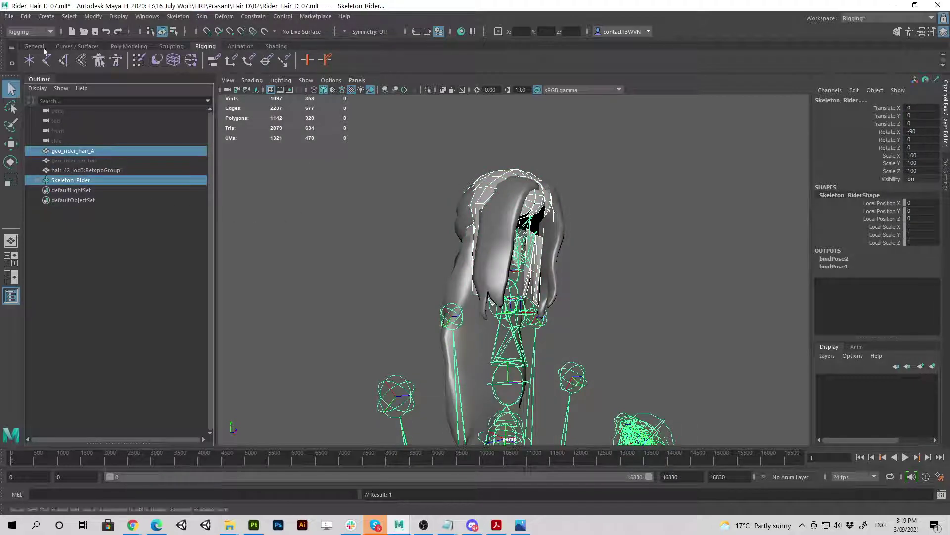
{"action": "left_click", "coordinate": [17, 19]}
{"action": "left_click", "coordinate": [58, 141]}
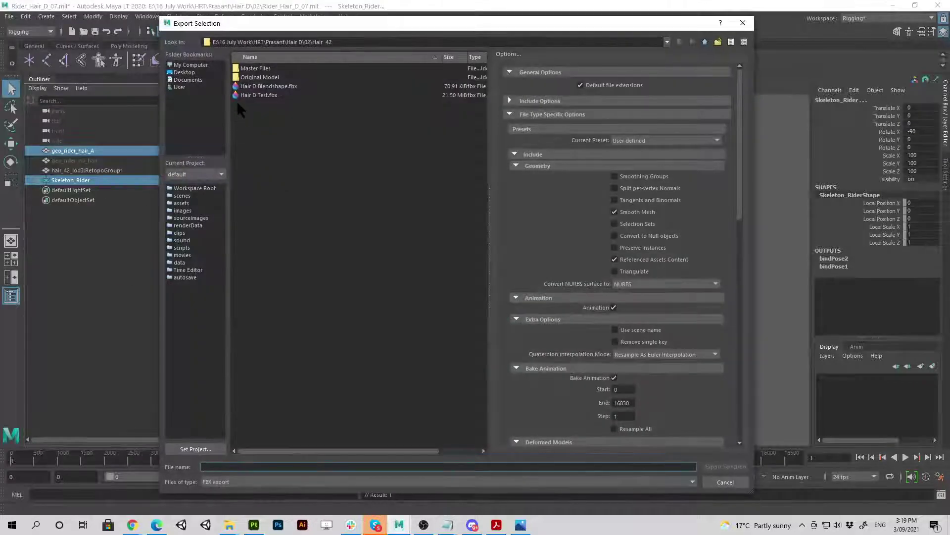
{"action": "left_click", "coordinate": [252, 95]}
{"action": "left_click", "coordinate": [711, 466]}
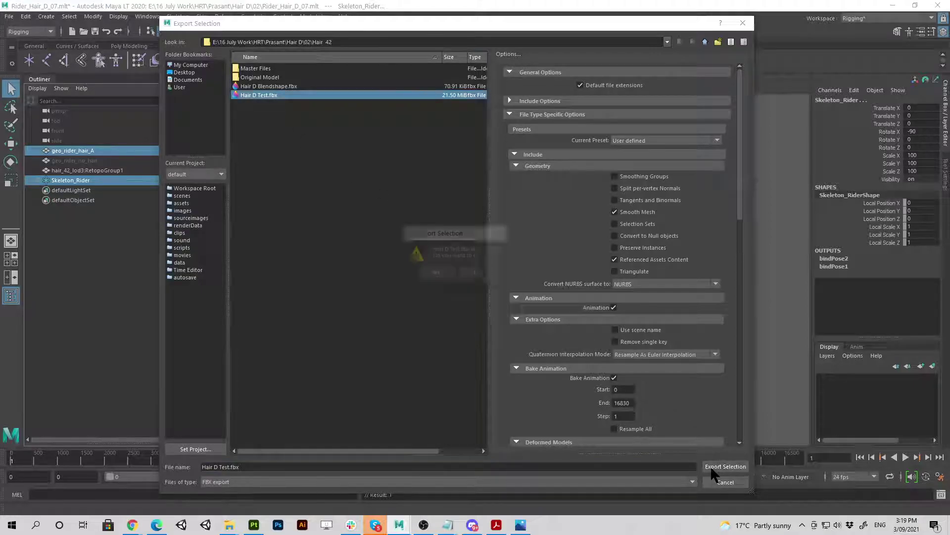
{"action": "left_click", "coordinate": [425, 268]}
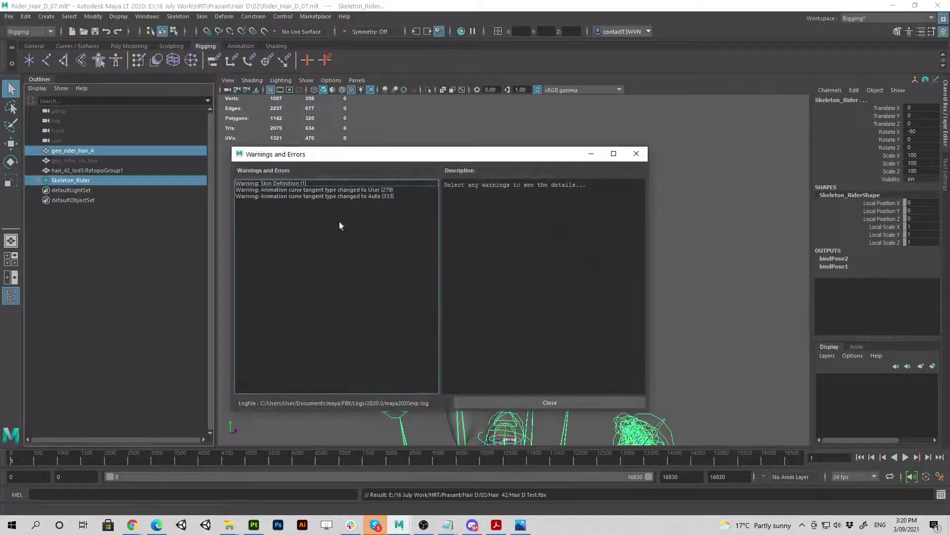
{"action": "left_click", "coordinate": [291, 184]}
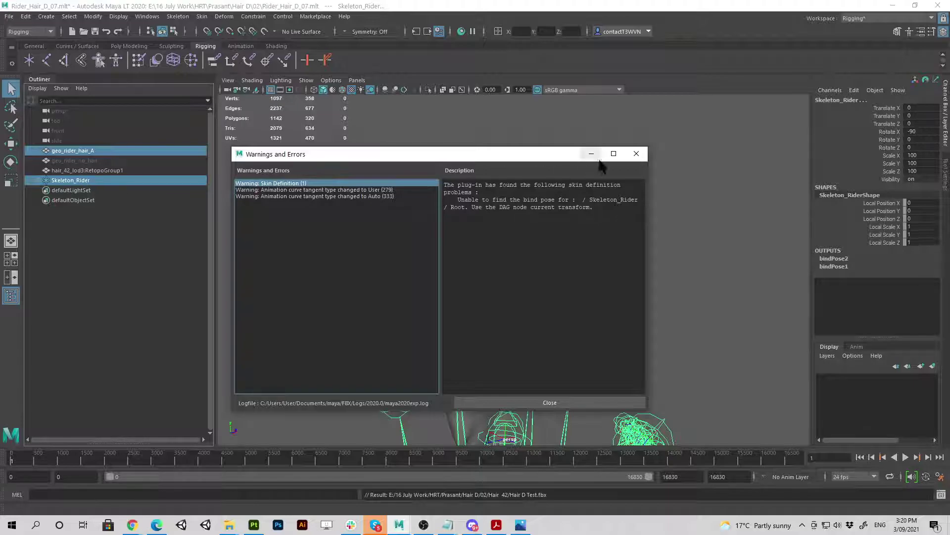
{"action": "left_click", "coordinate": [637, 153]}
- Examine the new hair mesh and geo_rider_hair_A around the head and skeleton from several angles
{"action": "left_click", "coordinate": [503, 219]}
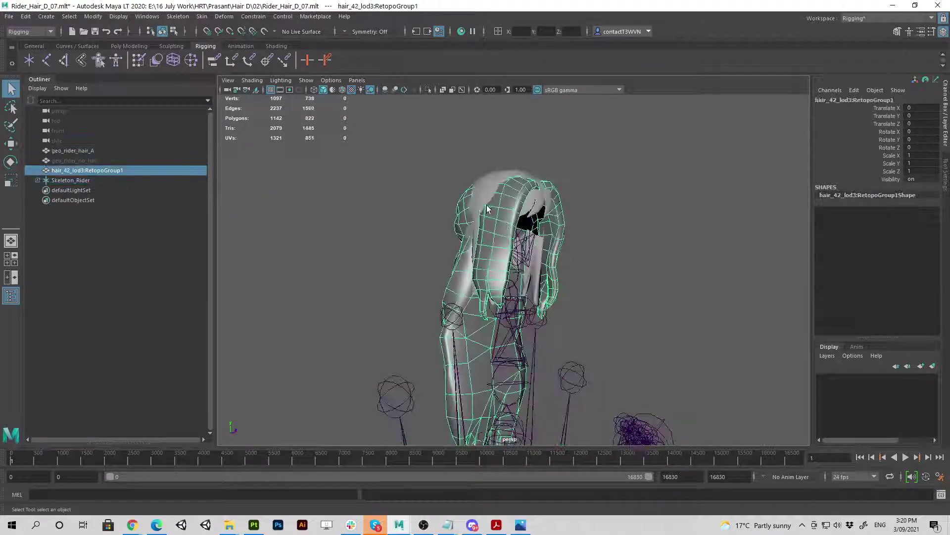
{"action": "left_click", "coordinate": [485, 182]}
{"action": "left_click", "coordinate": [498, 227]}
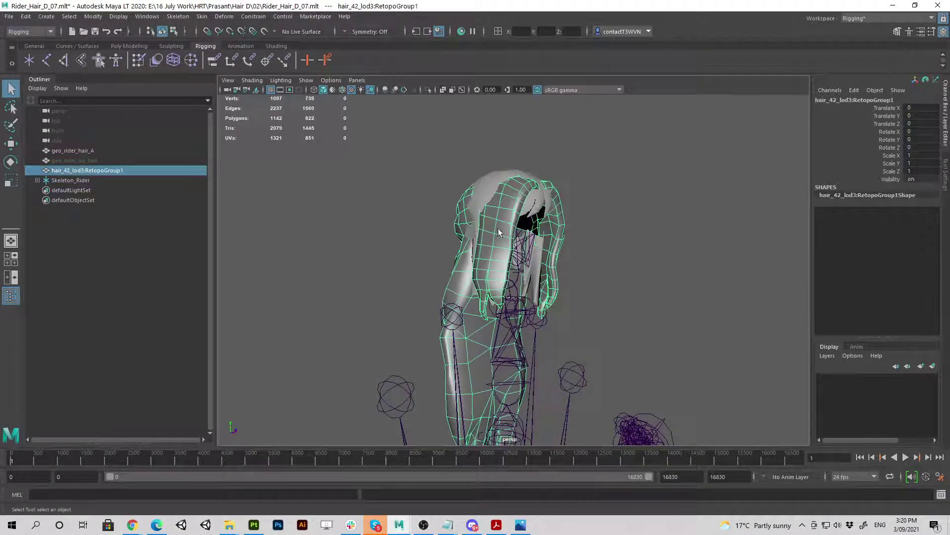
{"action": "left_click", "coordinate": [482, 185]}
{"action": "left_click_drag", "start_coordinate": [438, 207], "coordinate": [471, 268], "text": "alt"}
{"action": "left_click", "coordinate": [467, 230]}
{"action": "left_click", "coordinate": [474, 272]}
{"action": "left_click_drag", "start_coordinate": [522, 300], "coordinate": [489, 288], "text": "alt"}
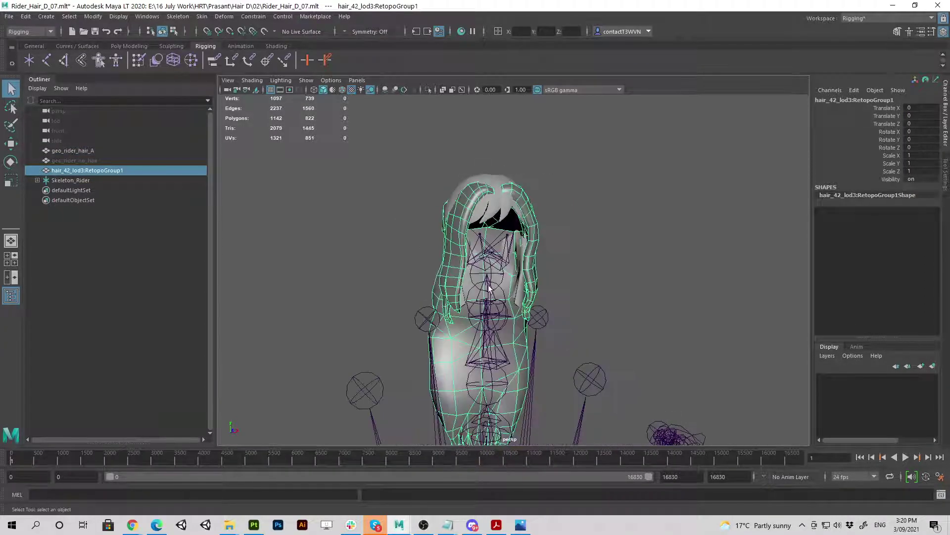
{"action": "left_click_drag", "start_coordinate": [408, 303], "coordinate": [476, 277], "text": "alt"}
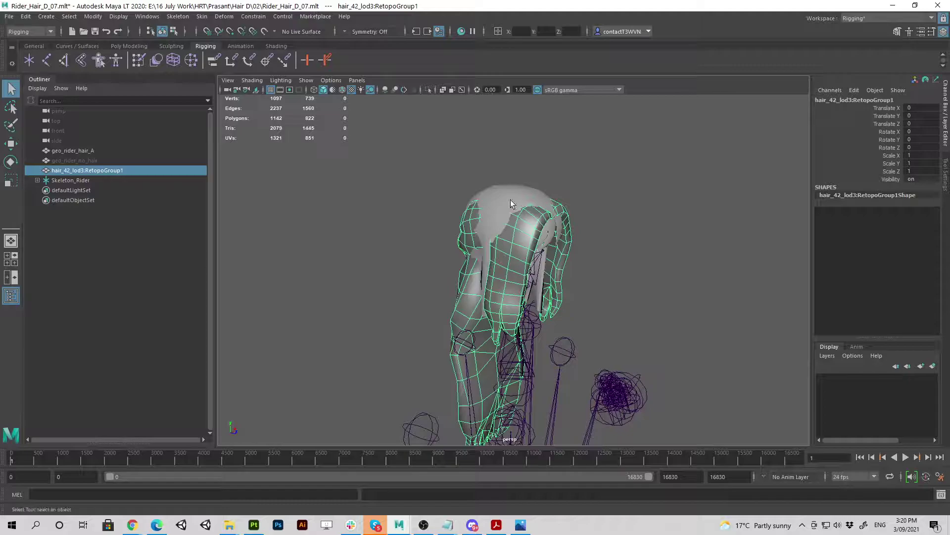
{"action": "left_click_drag", "start_coordinate": [510, 202], "coordinate": [455, 288], "text": "alt"}
{"action": "left_click", "coordinate": [477, 184]}
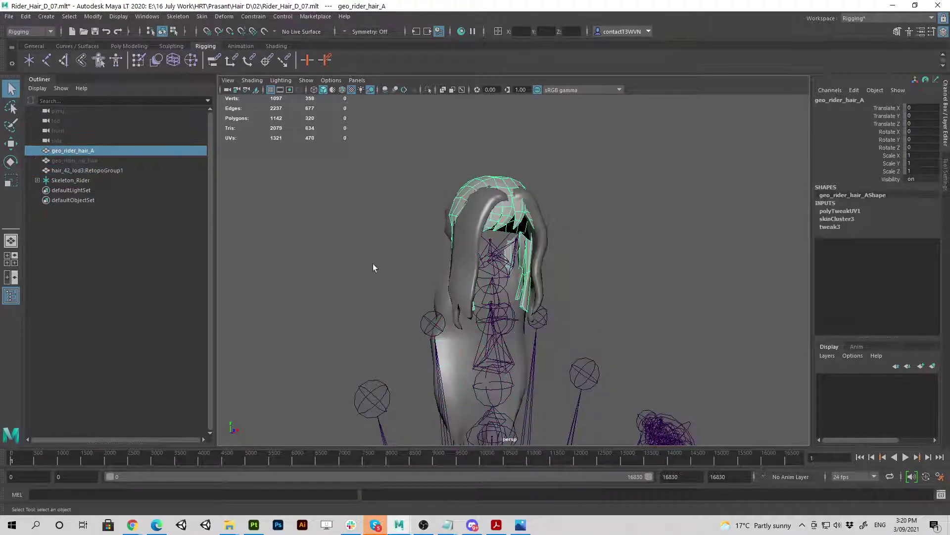
{"action": "left_click_drag", "start_coordinate": [373, 265], "coordinate": [389, 251], "text": "alt"}
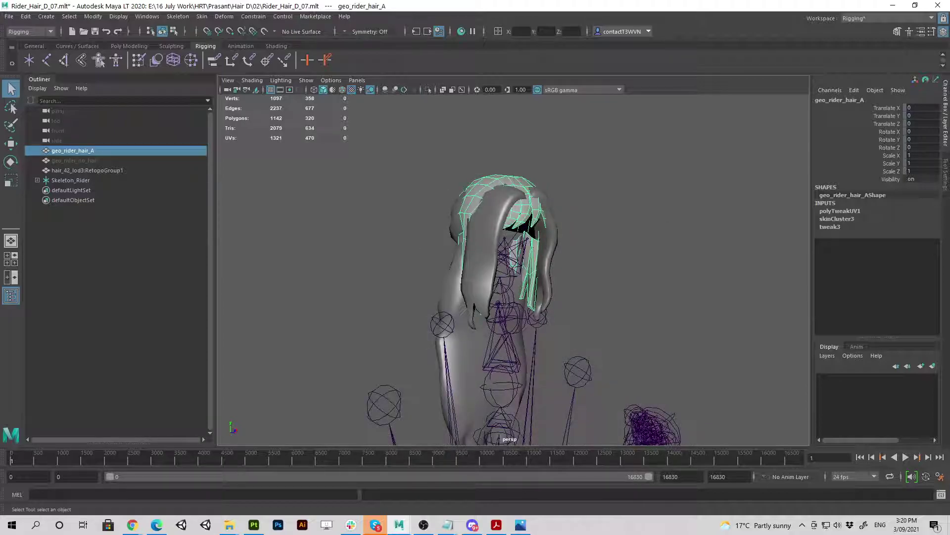
{"action": "left_click_drag", "start_coordinate": [678, 186], "coordinate": [574, 242], "text": "alt"}
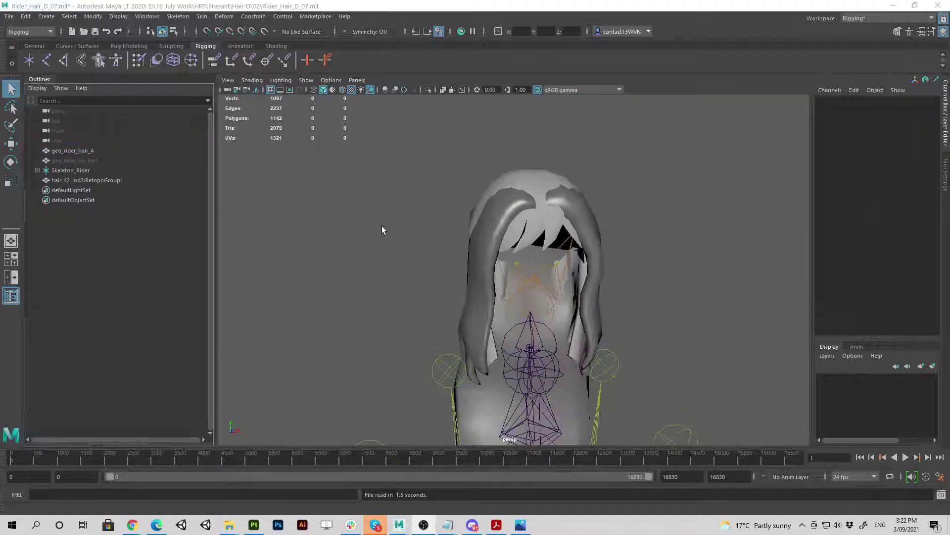
{"action": "left_click_drag", "start_coordinate": [381, 226], "coordinate": [497, 181], "text": "alt"}
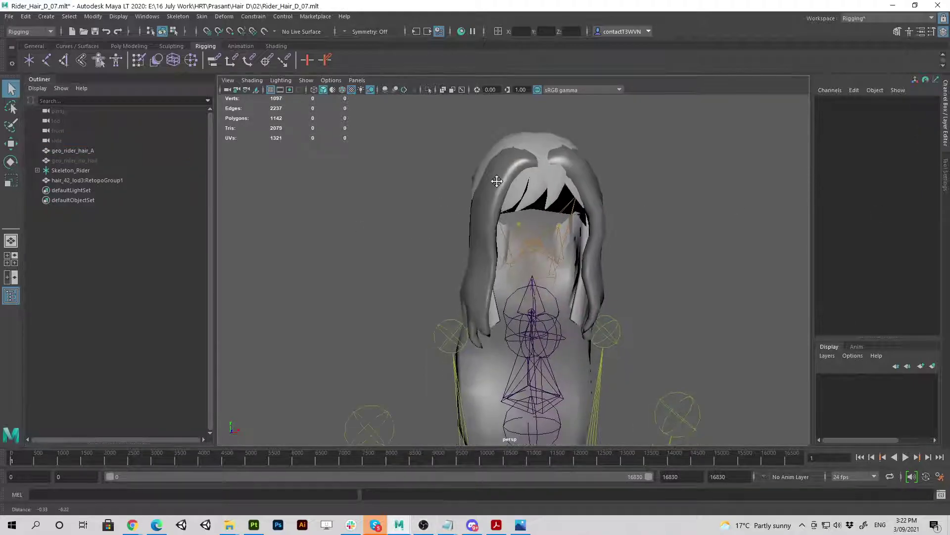
{"action": "left_click_drag", "start_coordinate": [549, 237], "coordinate": [339, 213], "text": "alt"}
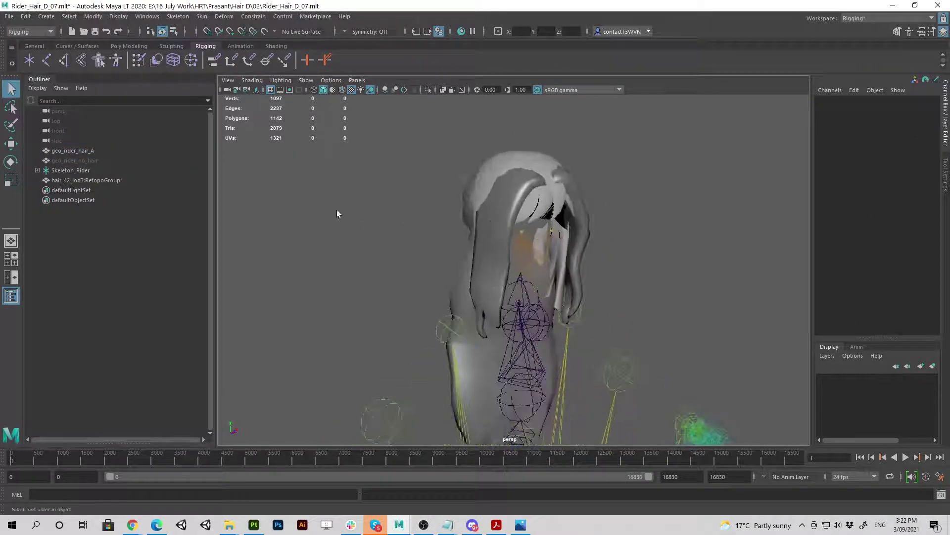
- Move hair_42_lod3:RetopoGroup1 above Skeleton_Rider in the Outliner and rename it geo_rider_hair_D
{"action": "left_click", "coordinate": [66, 181]}
{"action": "left_click_drag", "start_coordinate": [82, 184], "coordinate": [61, 163]}
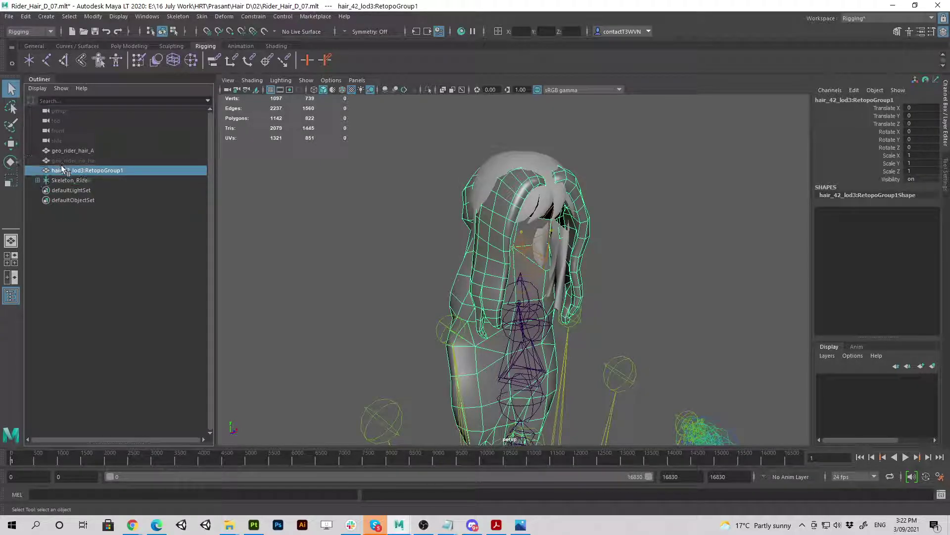
{"action": "double_click", "coordinate": [83, 151]}
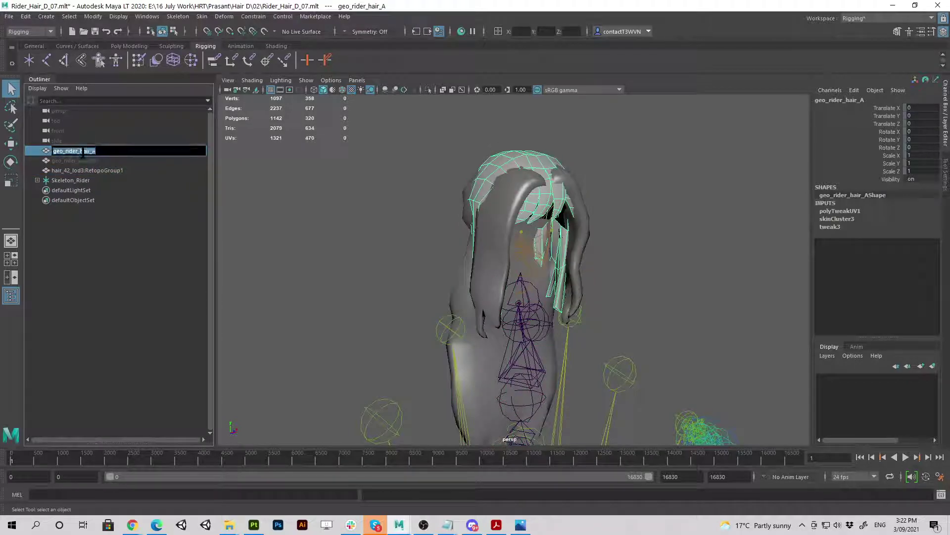
{"action": "key", "text": "ctrl+c"}
{"action": "double_click", "coordinate": [72, 171]}
{"action": "key", "text": "ctrl+v"}
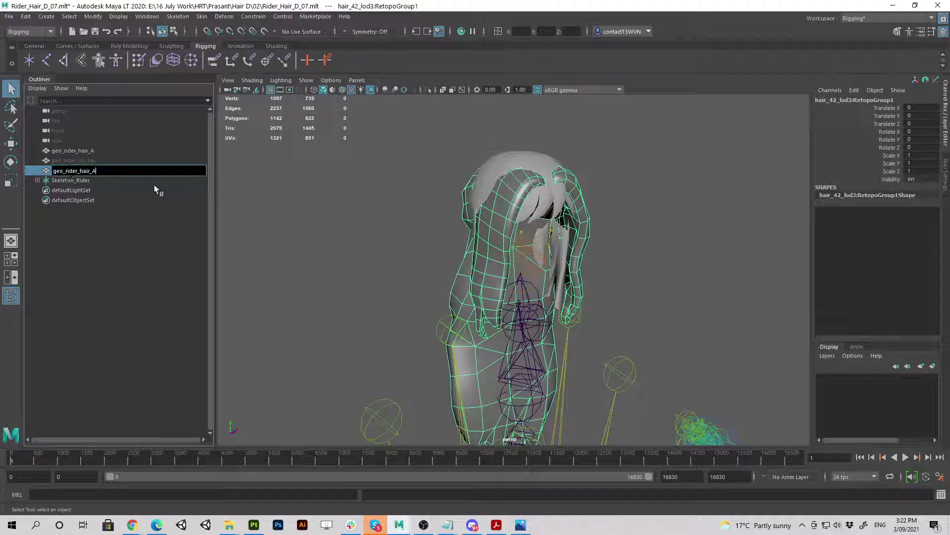
{"action": "key", "text": "BackSpace"}
{"action": "type", "text": "D"}
{"action": "key", "text": "Return"}
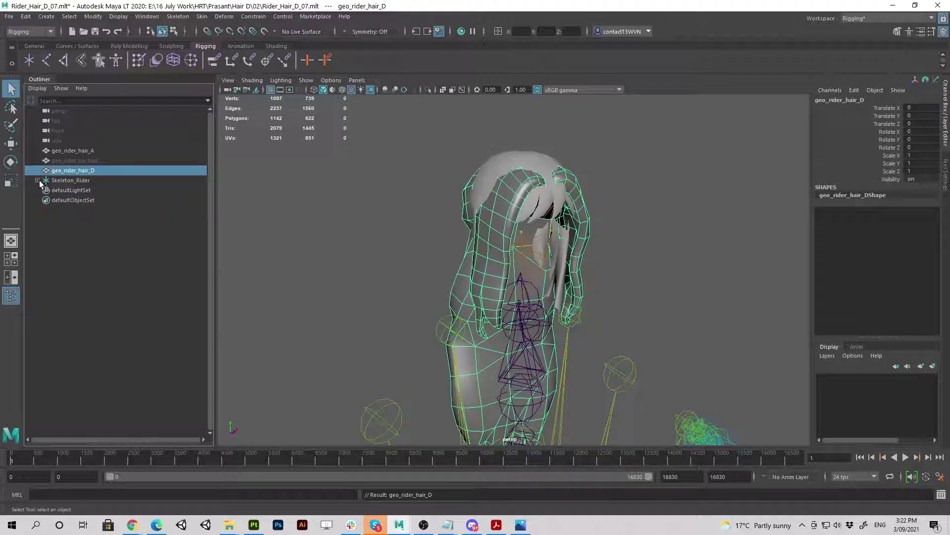
- Expand the entire Skeleton_Rider hierarchy in the Outliner and locate the joints under head_def
{"action": "left_click", "coordinate": [55, 179]}
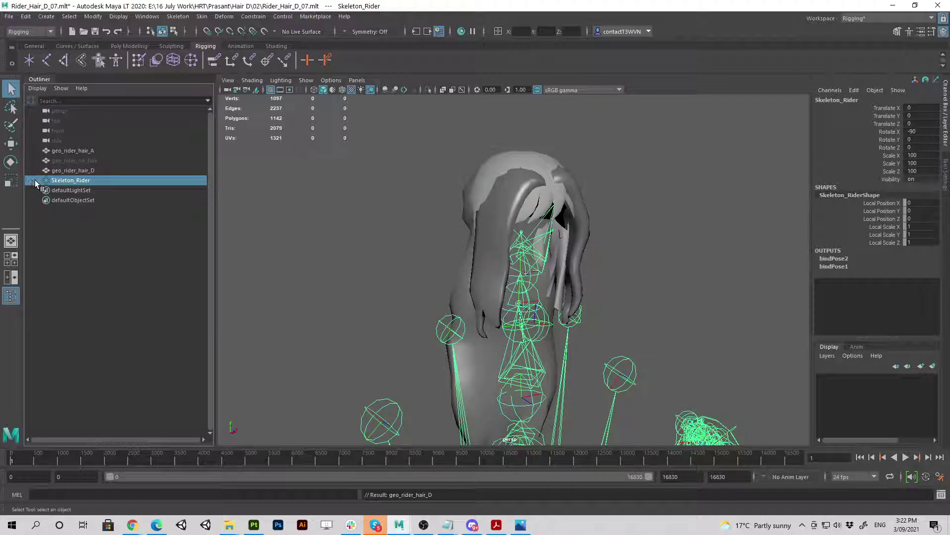
{"action": "left_click", "coordinate": [37, 180], "text": "shift"}
{"action": "scroll", "coordinate": [102, 249], "scroll_direction": "down", "scroll_amount": 5}
{"action": "scroll", "coordinate": [132, 285], "scroll_direction": "down", "scroll_amount": 3}
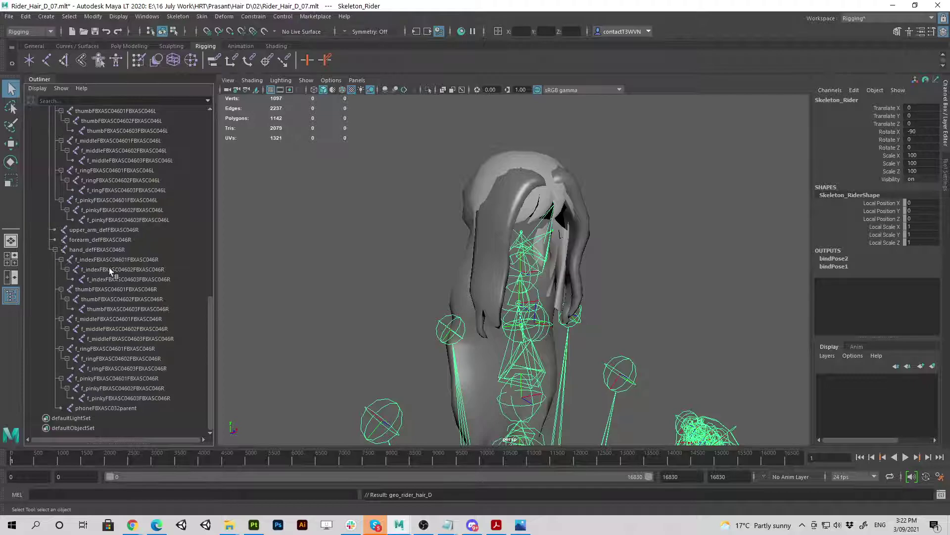
{"action": "scroll", "coordinate": [109, 355], "scroll_direction": "up", "scroll_amount": 5}
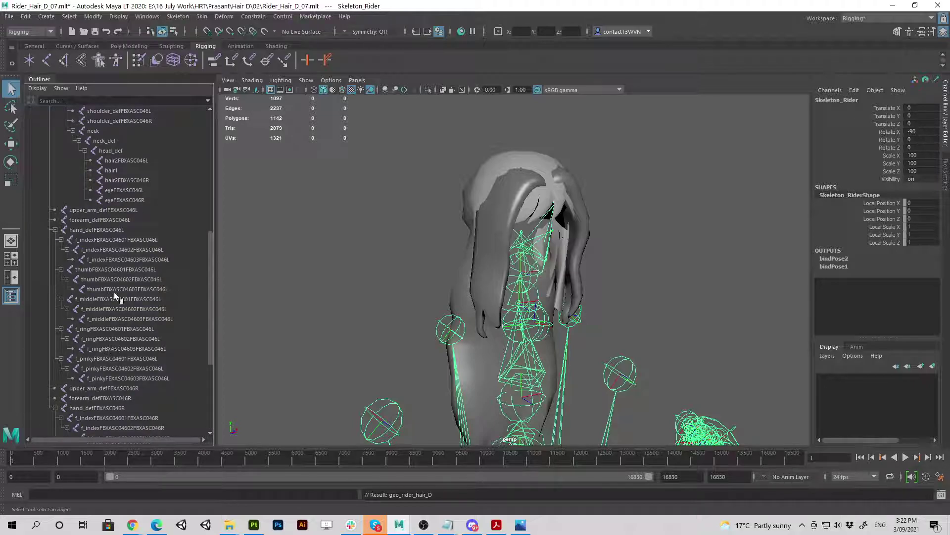
- Select the joints head_def, hair2FBXASC046L, hair1 and hair2FBXASC046R together with the geo_rider_hair_D mesh
{"action": "left_click", "coordinate": [111, 151]}
{"action": "left_click", "coordinate": [119, 160], "text": "shift"}
{"action": "left_click", "coordinate": [117, 171], "text": "shift"}
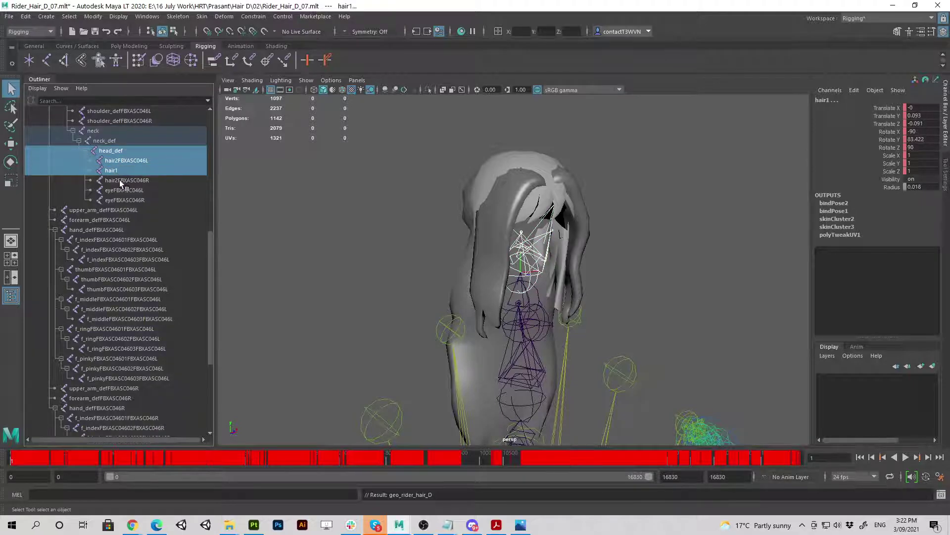
{"action": "left_click", "coordinate": [120, 180], "text": "shift"}
{"action": "scroll", "coordinate": [147, 300], "scroll_direction": "up", "scroll_amount": 10}
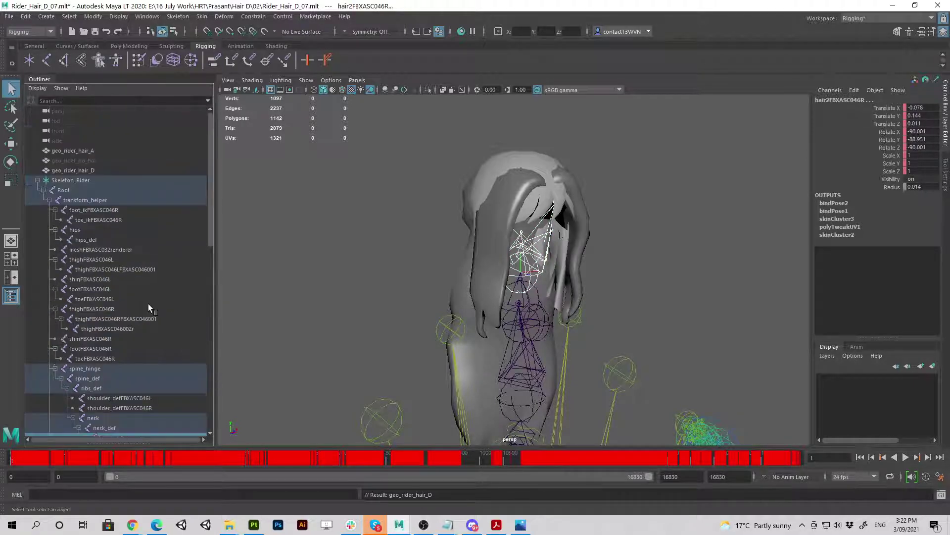
{"action": "left_click", "coordinate": [77, 170]}
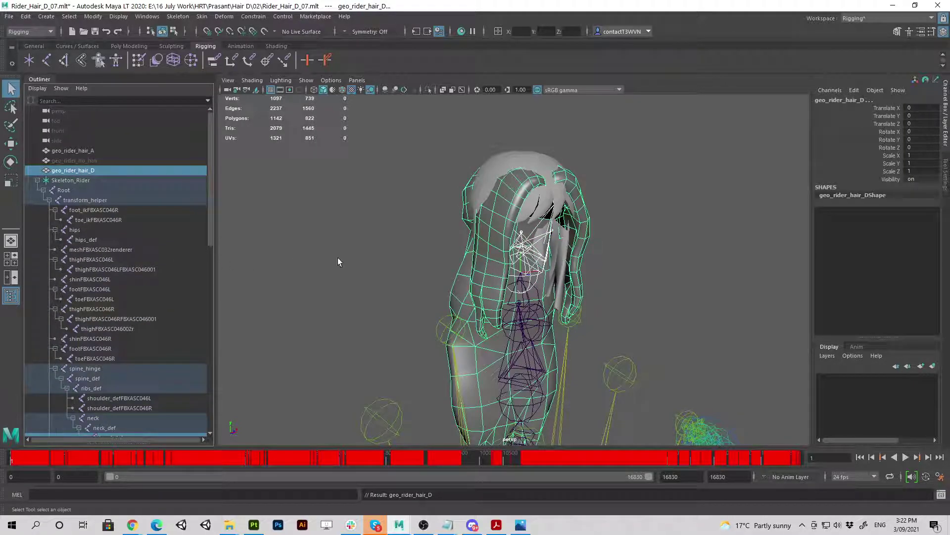
- Undo the accidental parenting of geo_rider_hair_D and head_def under toeFBXASC046L
{"action": "scroll", "coordinate": [168, 260], "scroll_direction": "down", "scroll_amount": 8}
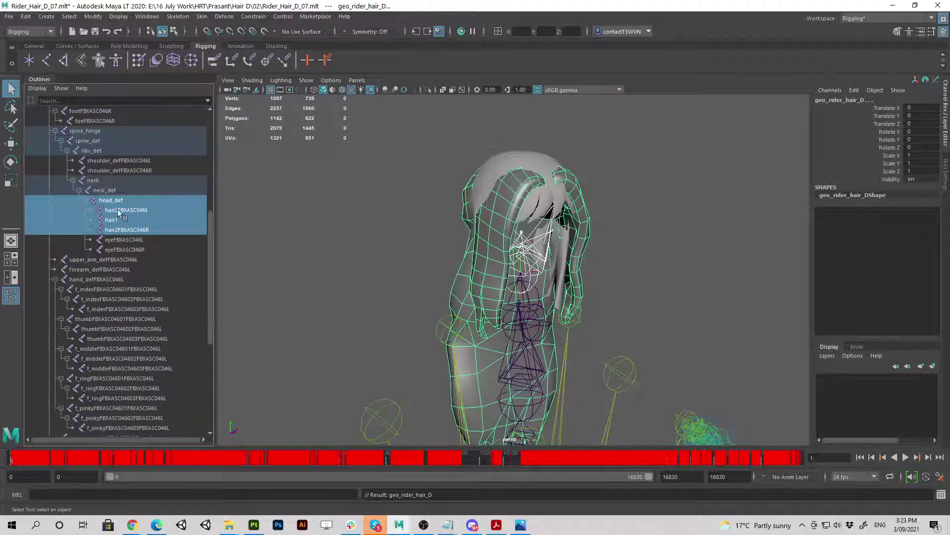
{"action": "scroll", "coordinate": [118, 212], "scroll_direction": "up", "scroll_amount": 8}
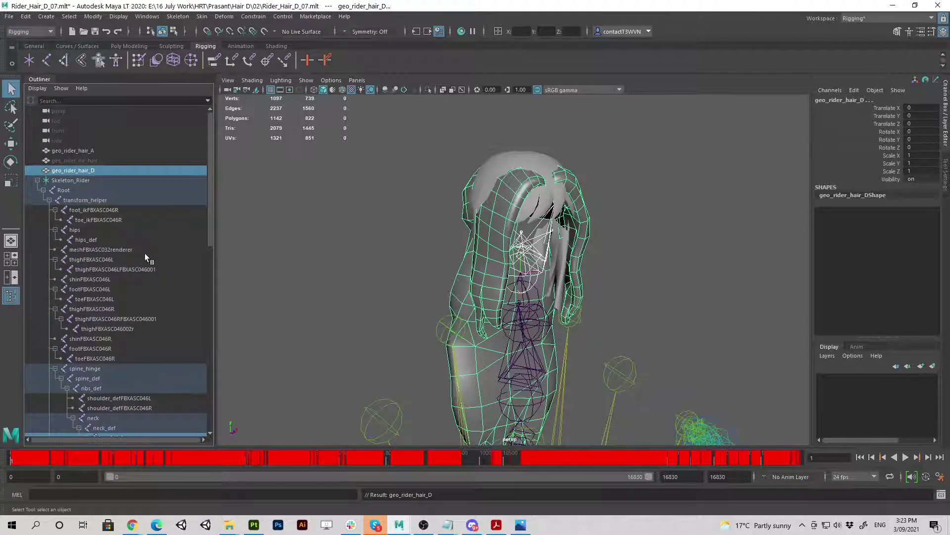
{"action": "scroll", "coordinate": [138, 250], "scroll_direction": "down", "scroll_amount": 8}
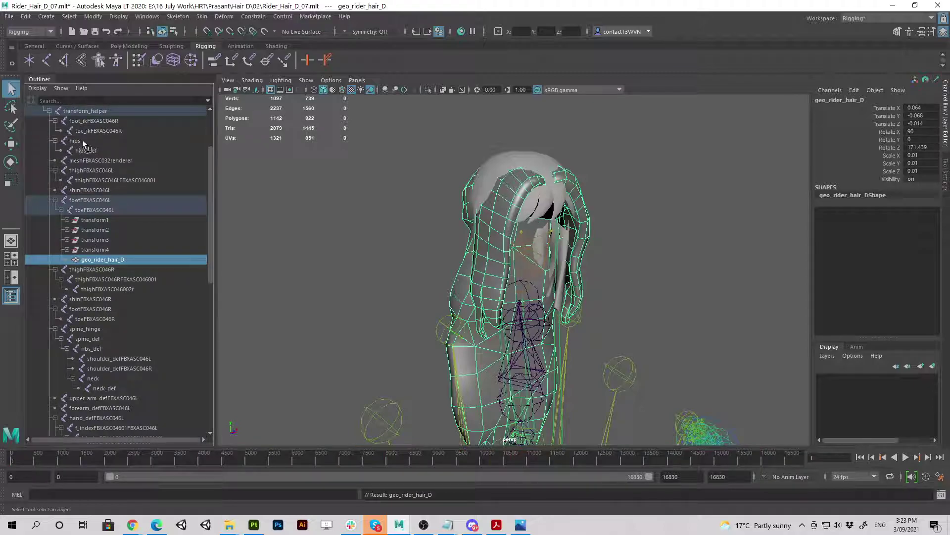
{"action": "scroll", "coordinate": [109, 183], "scroll_direction": "up", "scroll_amount": 3}
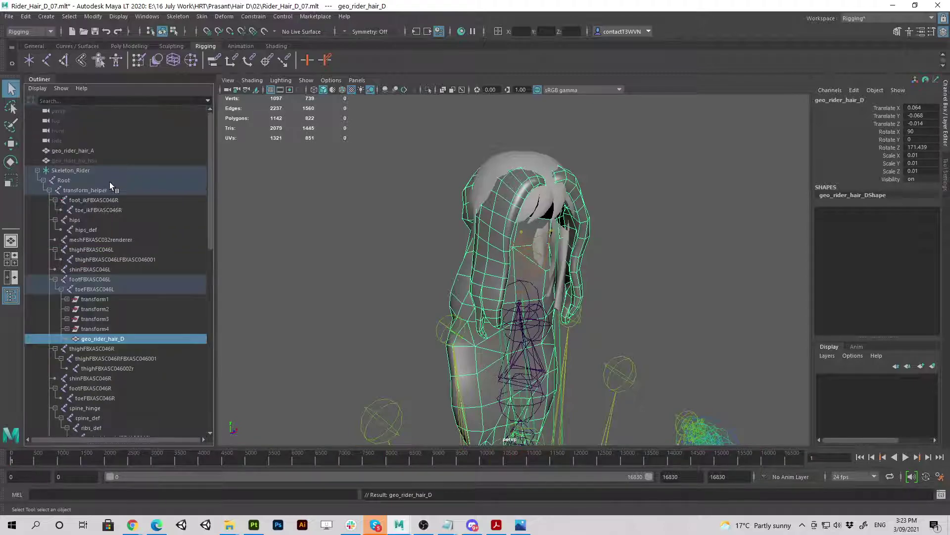
{"action": "scroll", "coordinate": [110, 195], "scroll_direction": "down", "scroll_amount": 15}
{"action": "scroll", "coordinate": [115, 210], "scroll_direction": "up", "scroll_amount": 14}
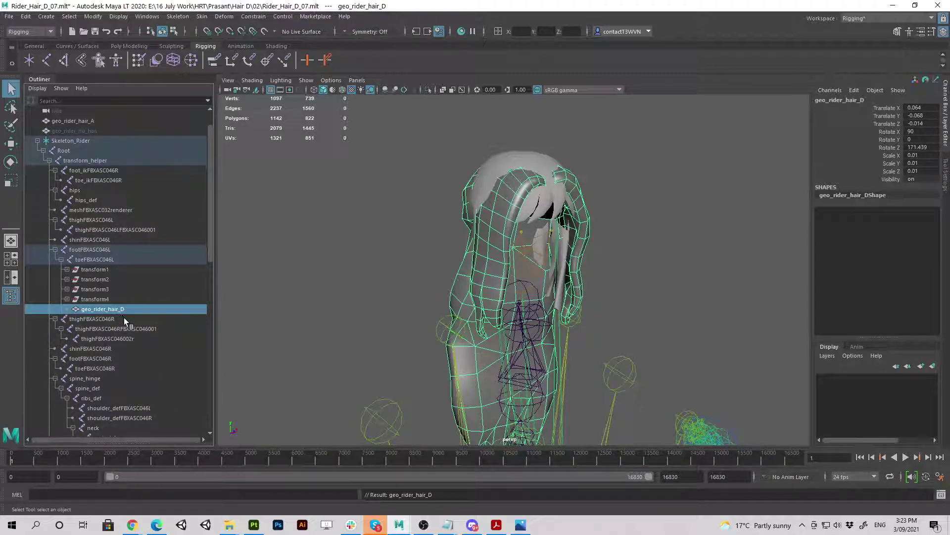
{"action": "key", "text": "ctrl+z"}
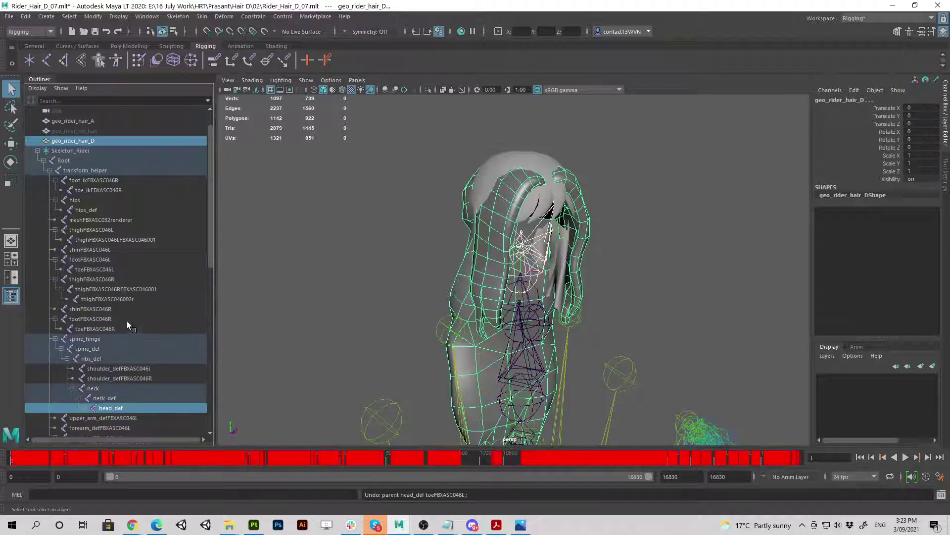
- Reduce the selection to geo_rider_hair_D and expand head_def in the Outliner to list its hair joints
{"action": "left_click", "coordinate": [81, 141]}
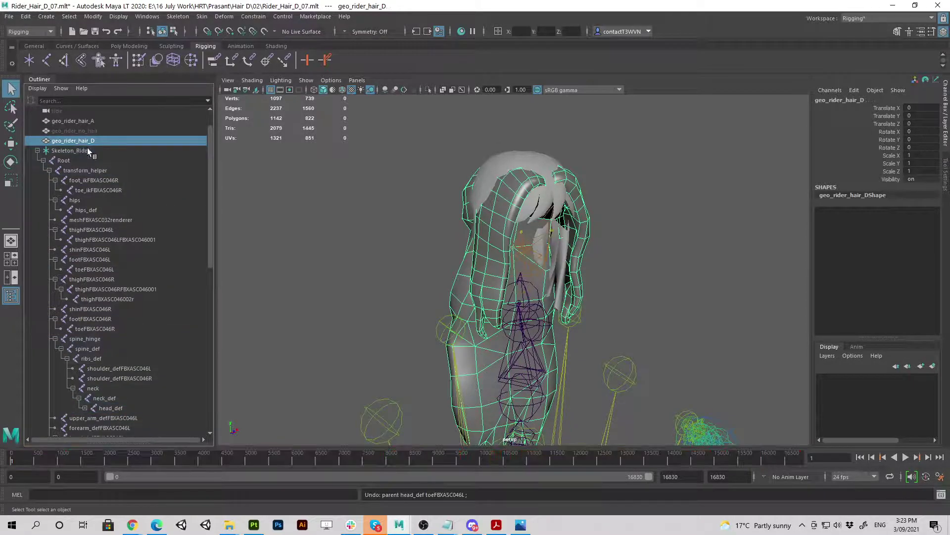
{"action": "scroll", "coordinate": [117, 204], "scroll_direction": "down", "scroll_amount": 8}
{"action": "scroll", "coordinate": [148, 261], "scroll_direction": "up", "scroll_amount": 5}
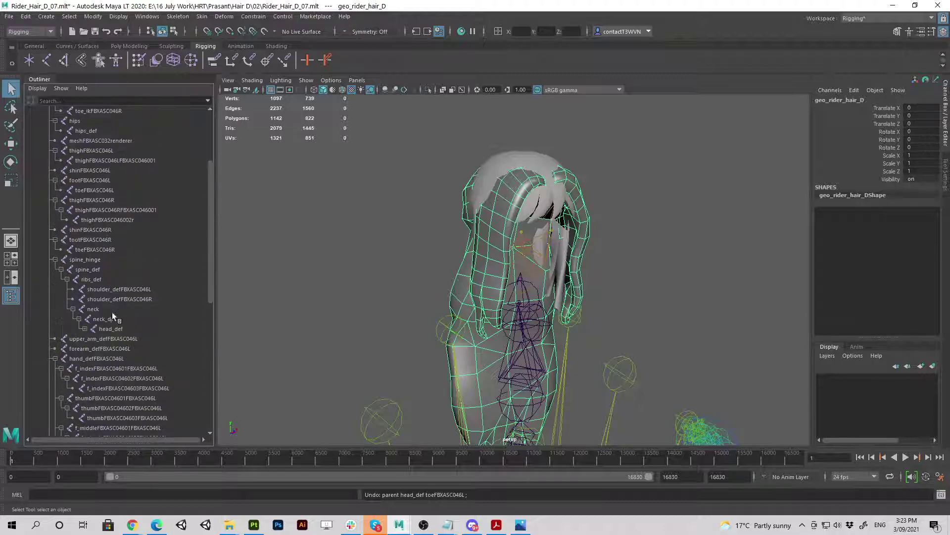
{"action": "left_click", "coordinate": [84, 329]}
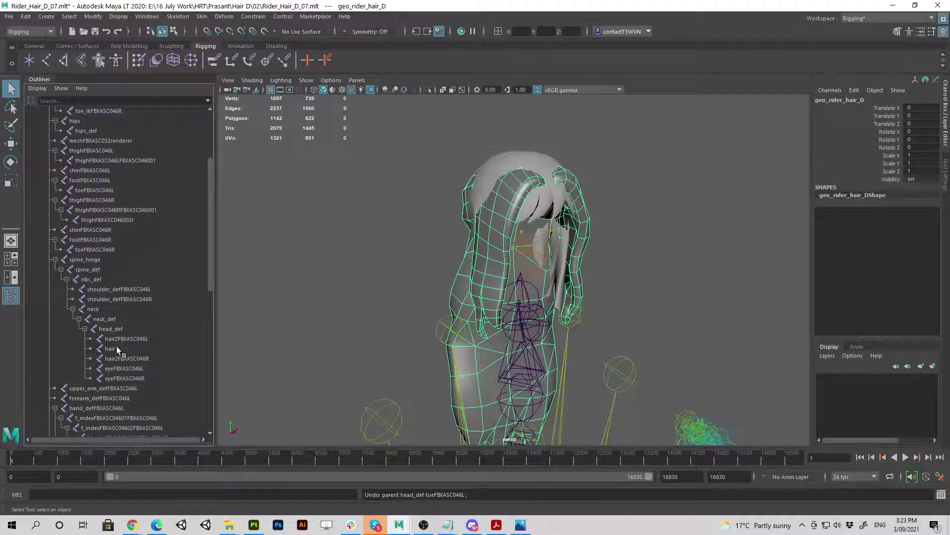
- Bind the skin of geo_rider_hair_D to the joints head_def, hair2FBXASC046L, hair1 and hair2FBXASC046R
{"action": "left_click", "coordinate": [118, 348]}
{"action": "left_click", "coordinate": [110, 330]}
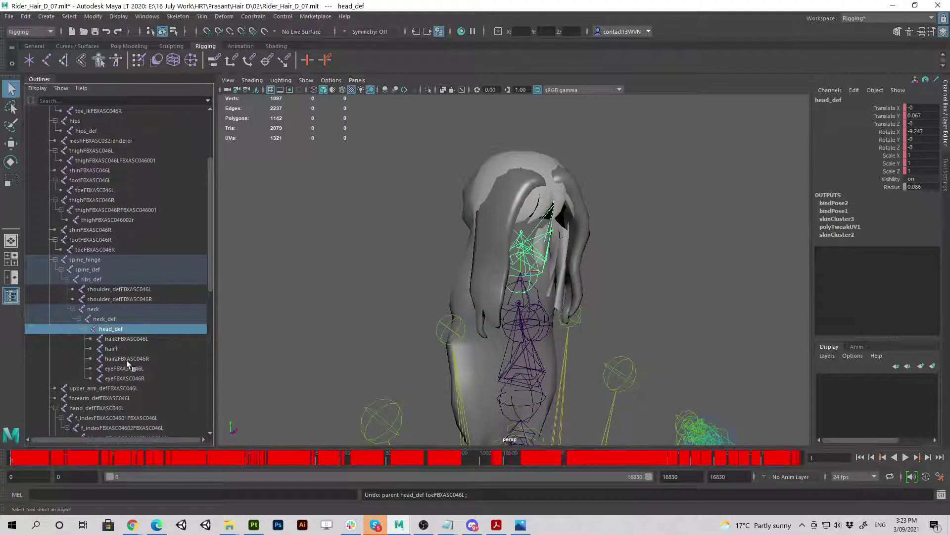
{"action": "left_click", "coordinate": [117, 340], "text": "ctrl"}
{"action": "left_click", "coordinate": [114, 349], "text": "ctrl"}
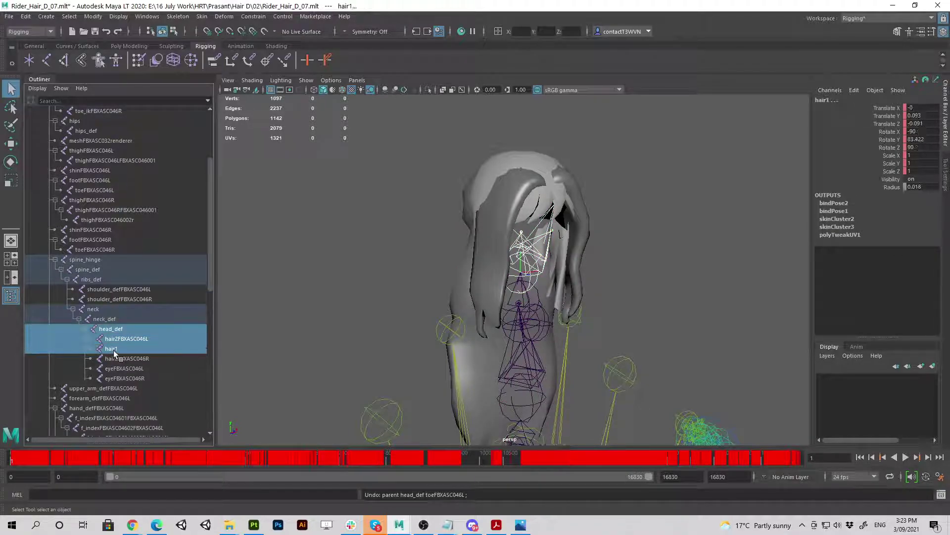
{"action": "left_click", "coordinate": [121, 359], "text": "ctrl"}
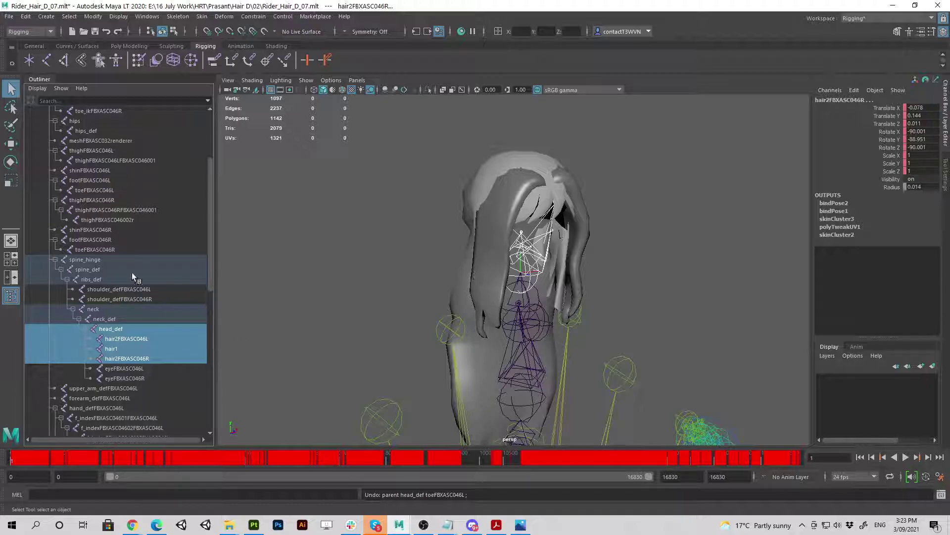
{"action": "scroll", "coordinate": [124, 264], "scroll_direction": "up", "scroll_amount": 4}
{"action": "left_click", "coordinate": [67, 170]}
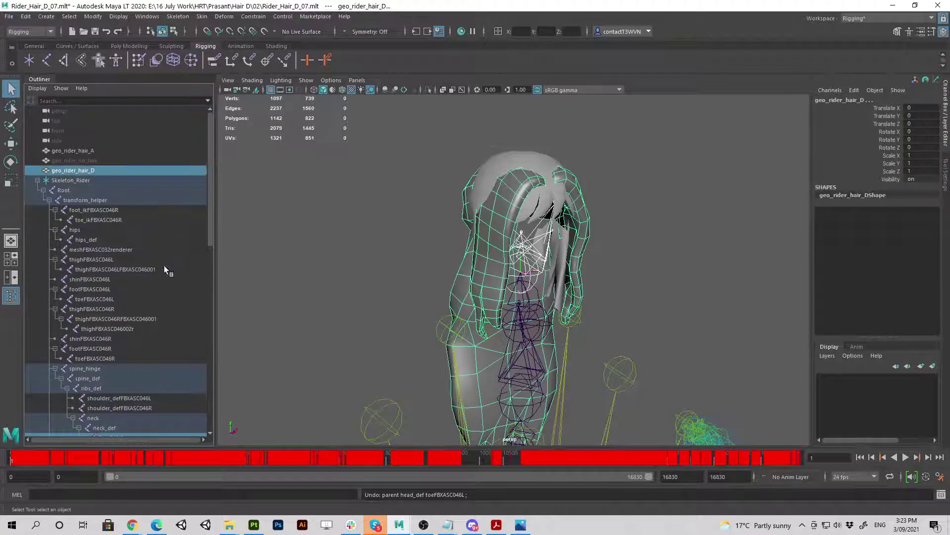
{"action": "scroll", "coordinate": [165, 267], "scroll_direction": "down", "scroll_amount": 8}
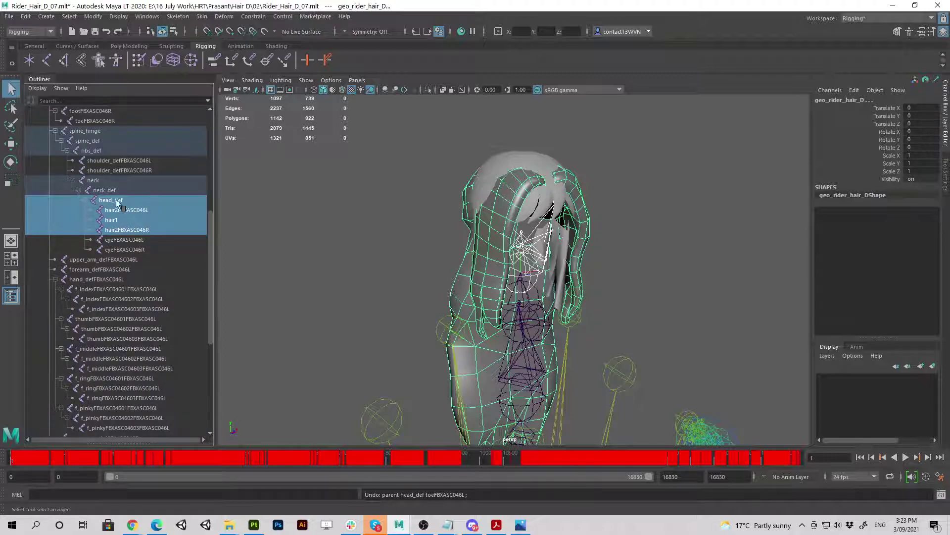
{"action": "scroll", "coordinate": [106, 240], "scroll_direction": "up", "scroll_amount": 8}
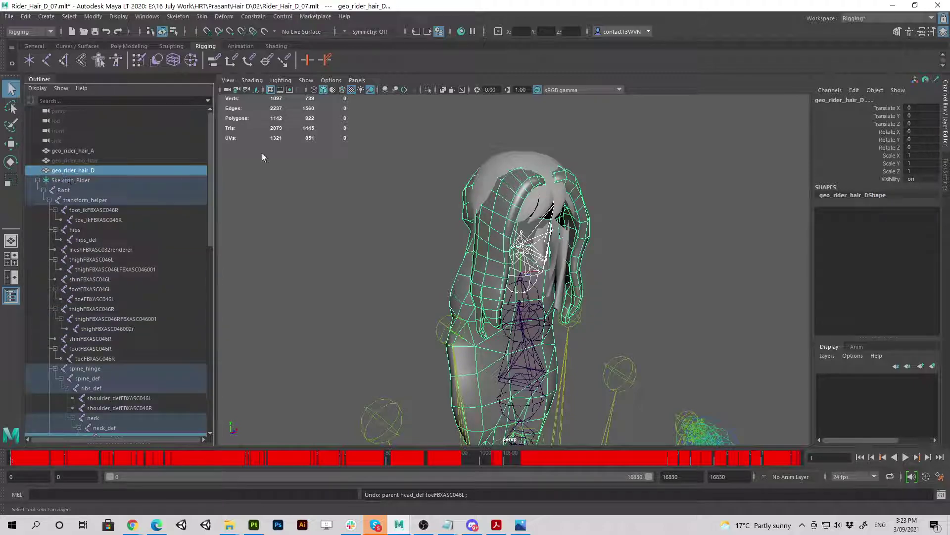
{"action": "left_click", "coordinate": [201, 16]}
{"action": "left_click", "coordinate": [214, 38]}
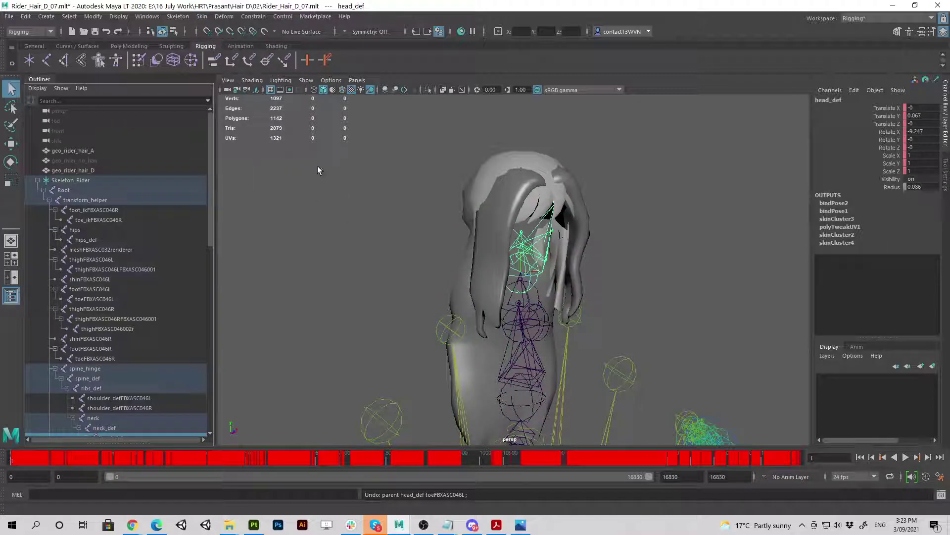
- Collapse Skeleton_Rider and export it with geo_rider_hair_D as FBX to Hair D Test.fbx, replacing the existing file
{"action": "left_click", "coordinate": [37, 180]}
{"action": "left_click", "coordinate": [73, 170]}
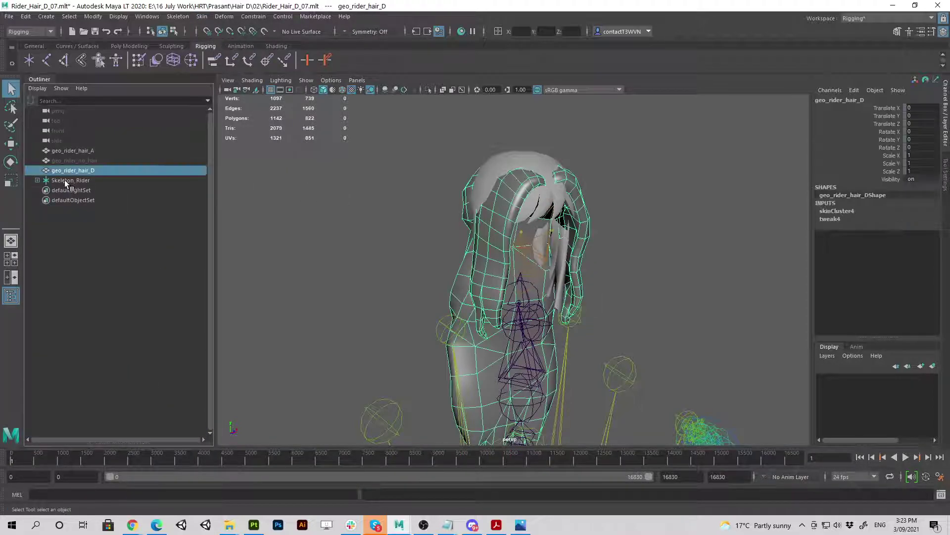
{"action": "left_click", "coordinate": [64, 179], "text": "ctrl"}
{"action": "left_click", "coordinate": [9, 16]}
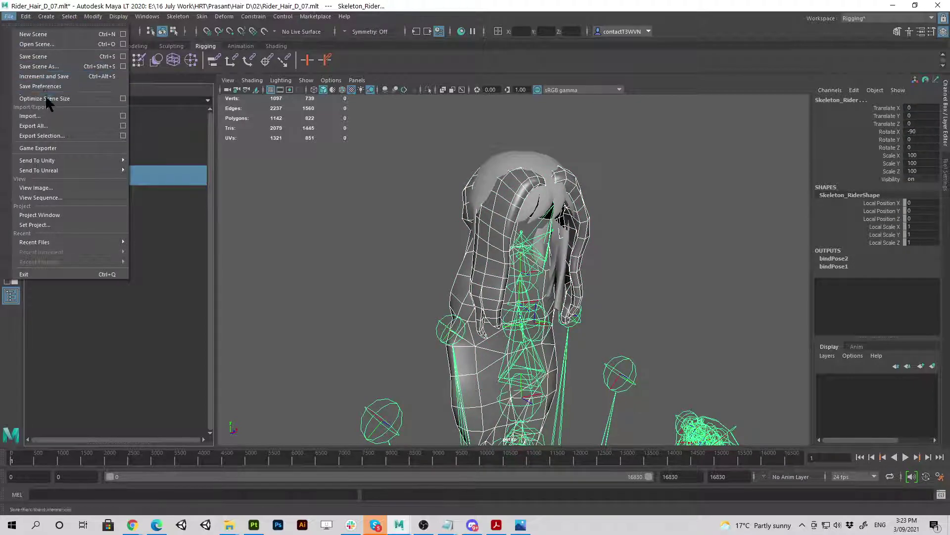
{"action": "left_click", "coordinate": [53, 134]}
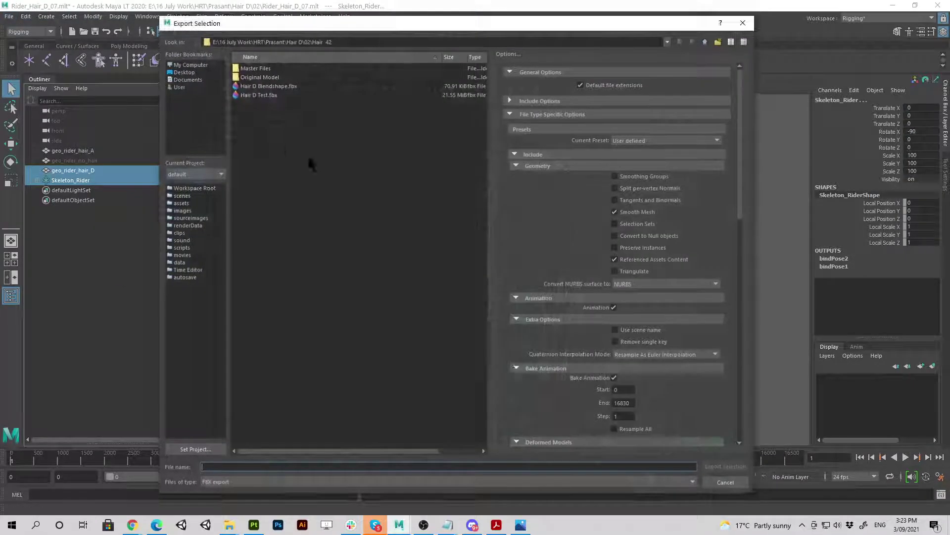
{"action": "left_click", "coordinate": [259, 95]}
{"action": "left_click", "coordinate": [726, 466]}
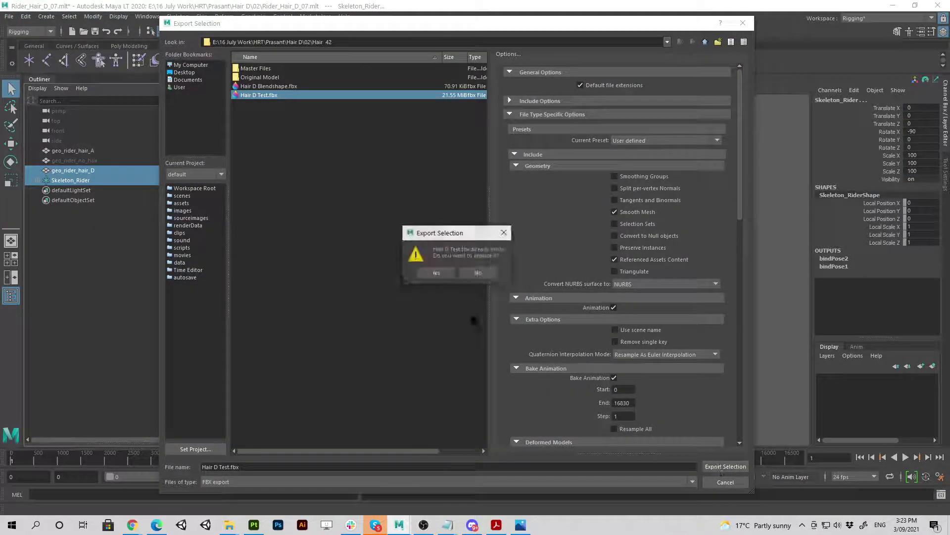
{"action": "left_click", "coordinate": [436, 273]}
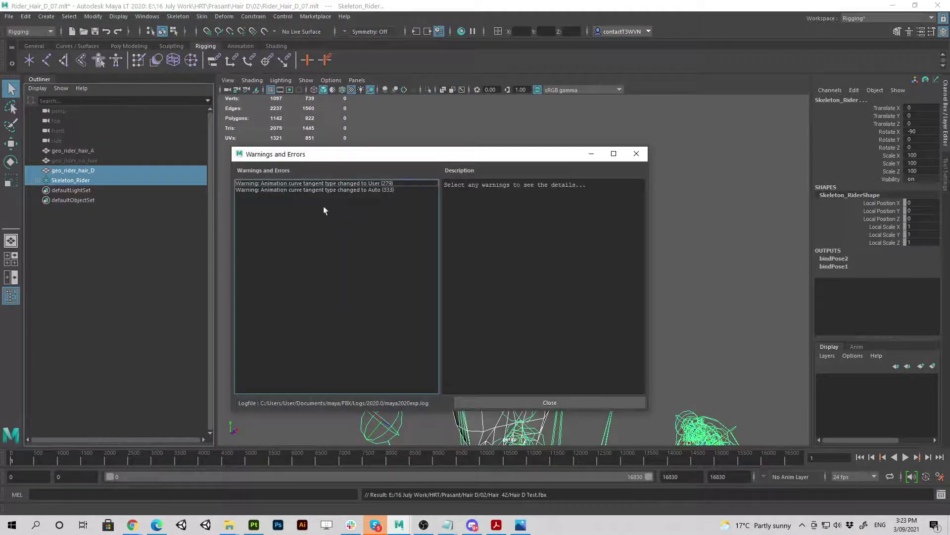
- Read the details of both animation curve tangent warnings from the export and dismiss the report
{"action": "left_click", "coordinate": [352, 185]}
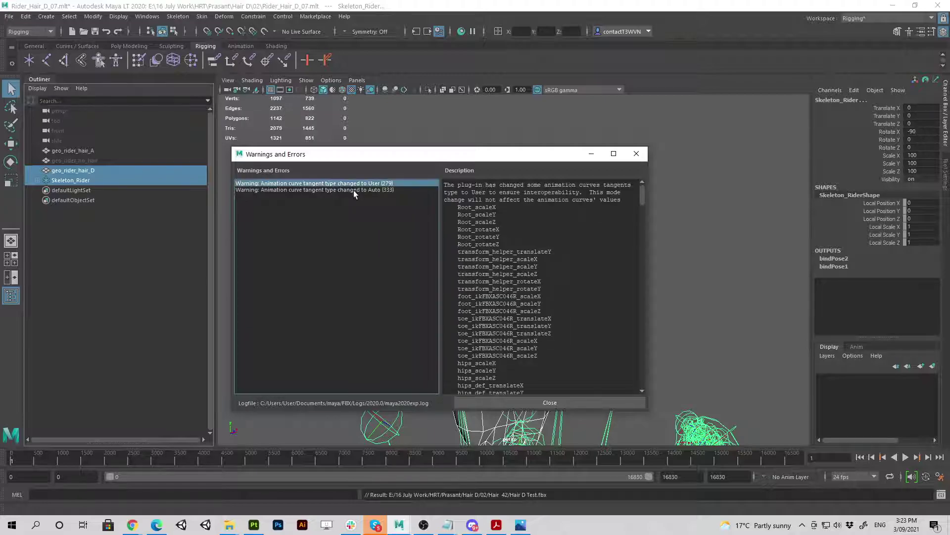
{"action": "left_click", "coordinate": [353, 194]}
{"action": "left_click", "coordinate": [356, 188]}
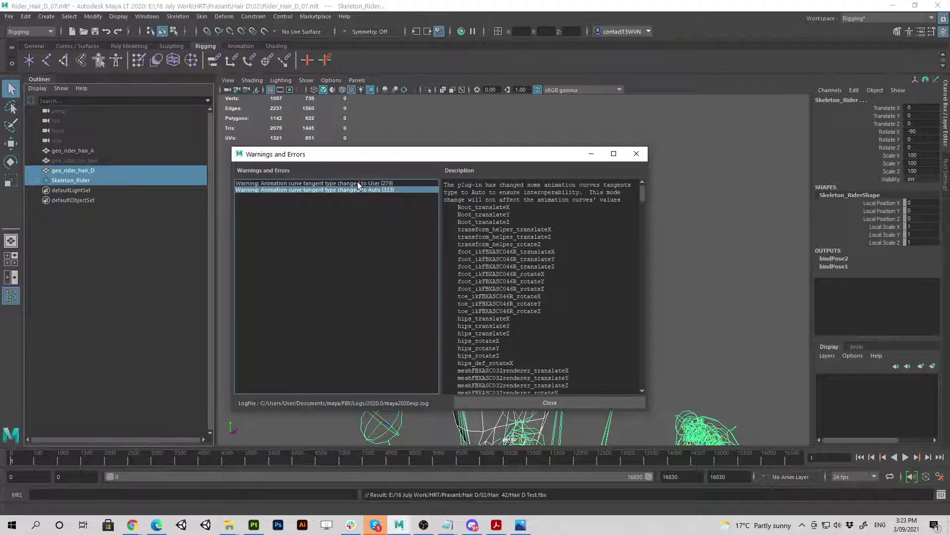
{"action": "left_click", "coordinate": [358, 183]}
{"action": "left_click", "coordinate": [533, 400]}
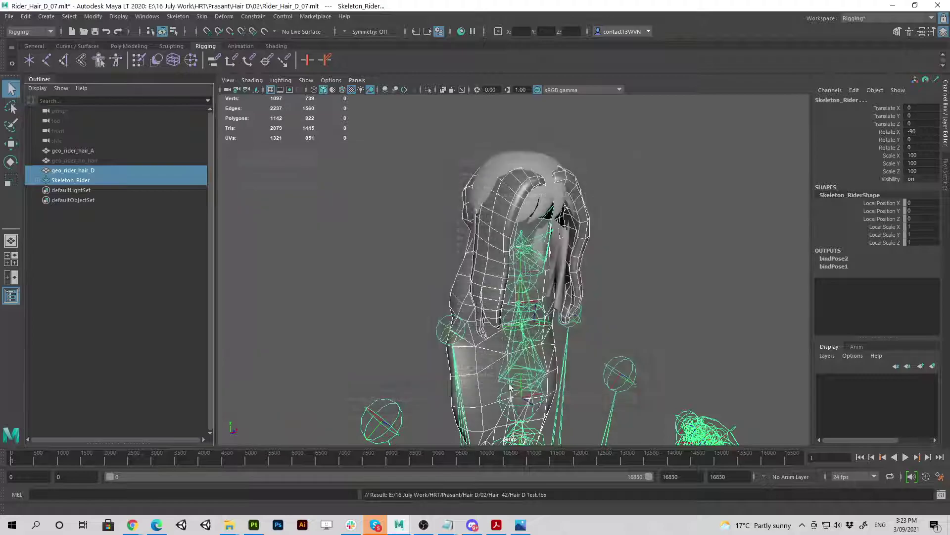
- Inspect the rebound geo_rider_hair_D mesh and its inputs, viewing it against the skeleton from several angles
{"action": "left_click", "coordinate": [54, 181]}
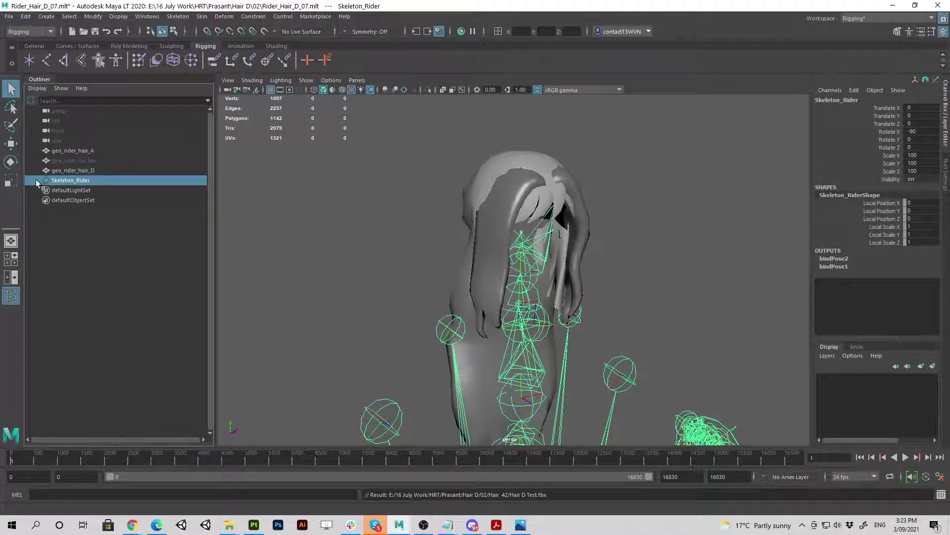
{"action": "left_click", "coordinate": [63, 171]}
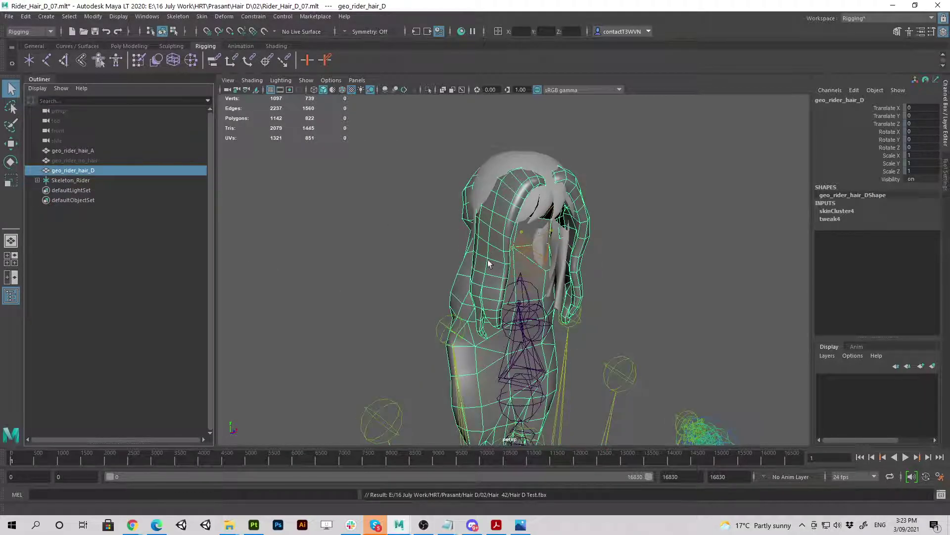
{"action": "left_click_drag", "start_coordinate": [542, 277], "coordinate": [513, 272], "text": "alt"}
{"action": "middle_click_drag", "start_coordinate": [535, 354], "coordinate": [544, 273], "text": "alt"}
{"action": "scroll", "coordinate": [544, 272], "scroll_direction": "down", "scroll_amount": 3}
{"action": "left_click_drag", "start_coordinate": [438, 277], "coordinate": [479, 280], "text": "alt"}
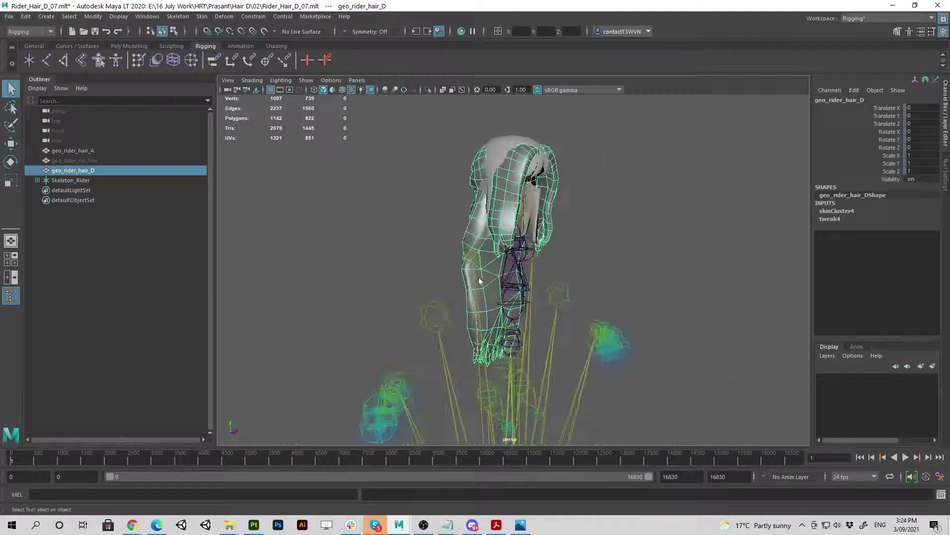
{"action": "left_click_drag", "start_coordinate": [451, 349], "coordinate": [402, 308], "text": "alt"}
- Compare geo_rider_hair_A's transform values and fit around the head, and select the head_def joint
{"action": "left_click", "coordinate": [91, 149]}
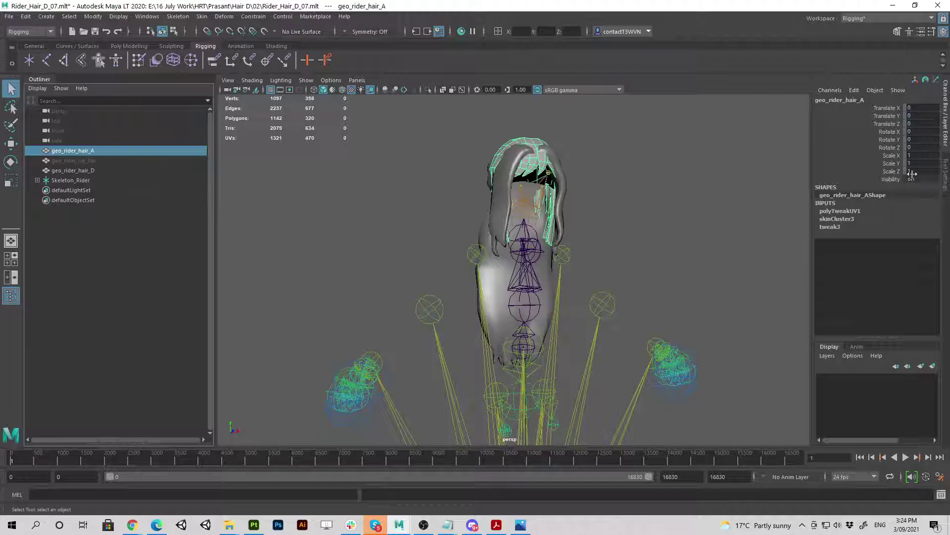
{"action": "left_click_drag", "start_coordinate": [499, 205], "coordinate": [506, 211], "text": "alt"}
{"action": "scroll", "coordinate": [506, 211], "scroll_direction": "up", "scroll_amount": 3}
{"action": "middle_click_drag", "start_coordinate": [497, 237], "coordinate": [470, 276], "text": "alt"}
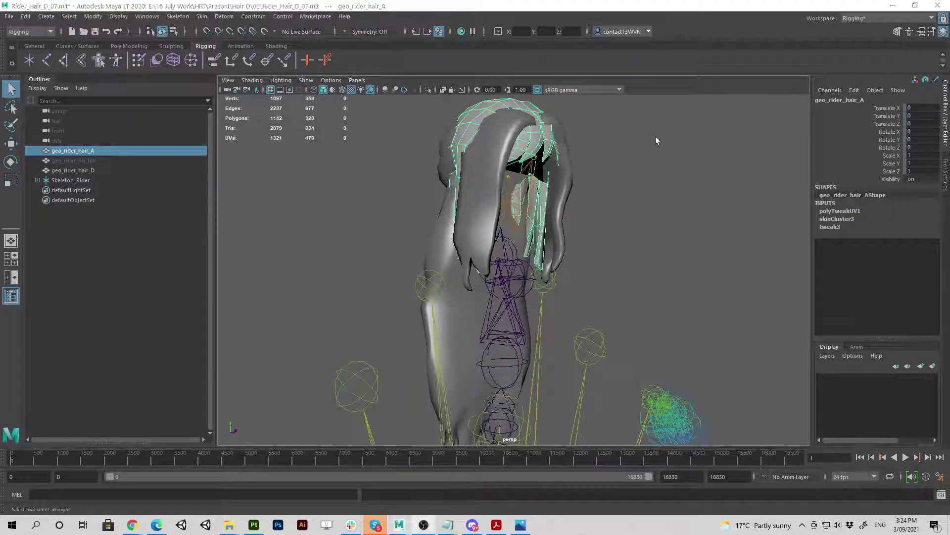
{"action": "left_click_drag", "start_coordinate": [634, 206], "coordinate": [556, 208], "text": "alt"}
{"action": "left_click", "coordinate": [489, 182]}
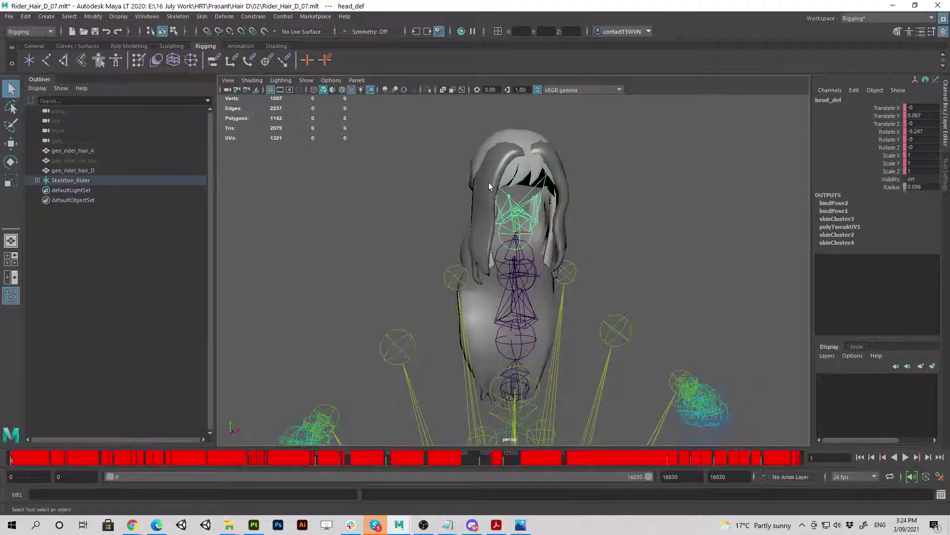
- Unbind the skin from geo_rider_hair_D and check the mesh without its skin cluster
{"action": "left_click", "coordinate": [474, 203]}
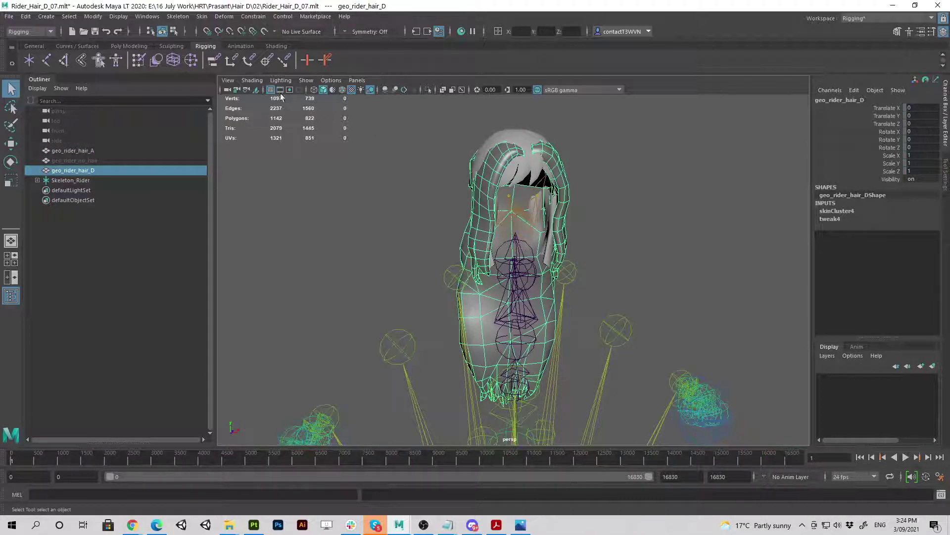
{"action": "left_click", "coordinate": [201, 16]}
{"action": "left_click", "coordinate": [227, 52]}
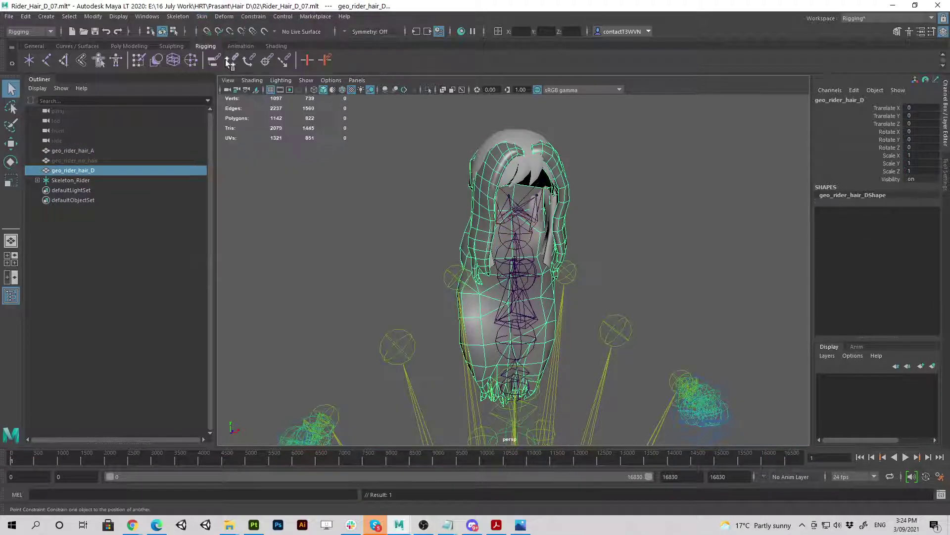
{"action": "left_click", "coordinate": [255, 183]}
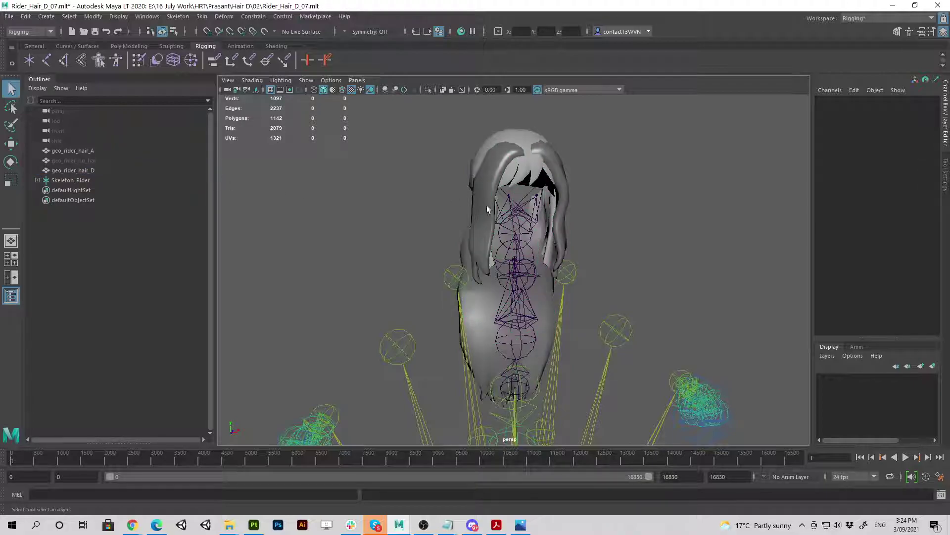
{"action": "left_click", "coordinate": [487, 209]}
- Export geo_rider_hair_A with Skeleton_Rider as FBX to Hair D Test.fbx, replacing the existing file, and dismiss the warnings report
{"action": "left_click", "coordinate": [69, 152]}
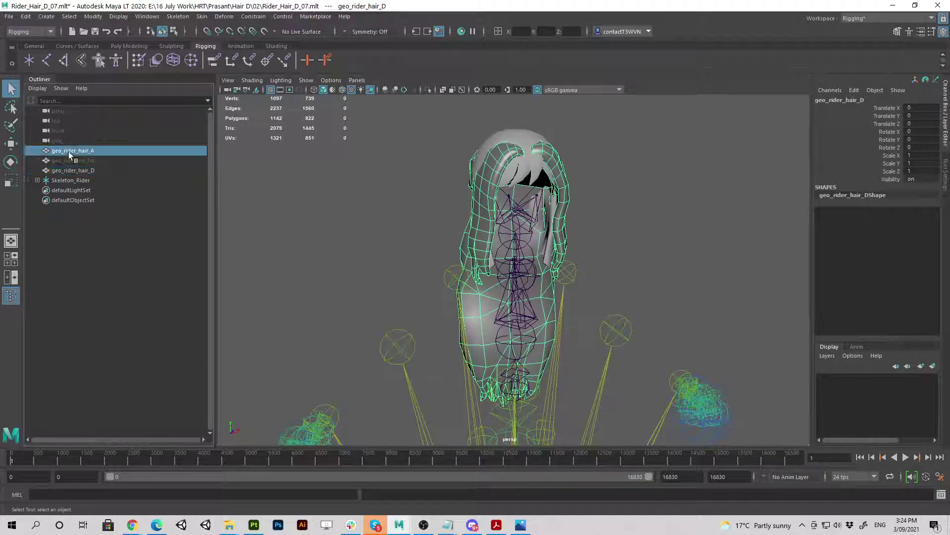
{"action": "left_click", "coordinate": [68, 179], "text": "ctrl"}
{"action": "left_click", "coordinate": [10, 16]}
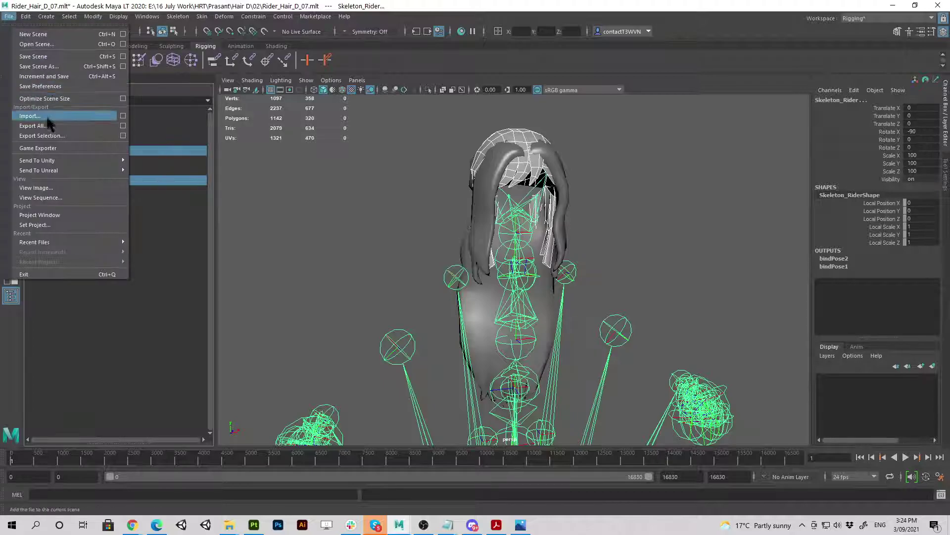
{"action": "left_click", "coordinate": [43, 133]}
{"action": "left_click", "coordinate": [257, 95]}
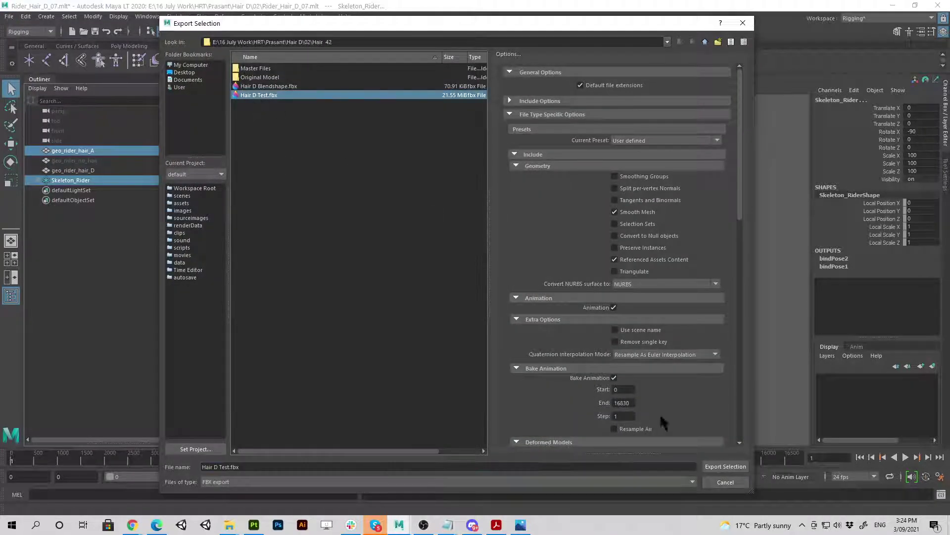
{"action": "left_click", "coordinate": [738, 465]}
{"action": "left_click", "coordinate": [429, 273]}
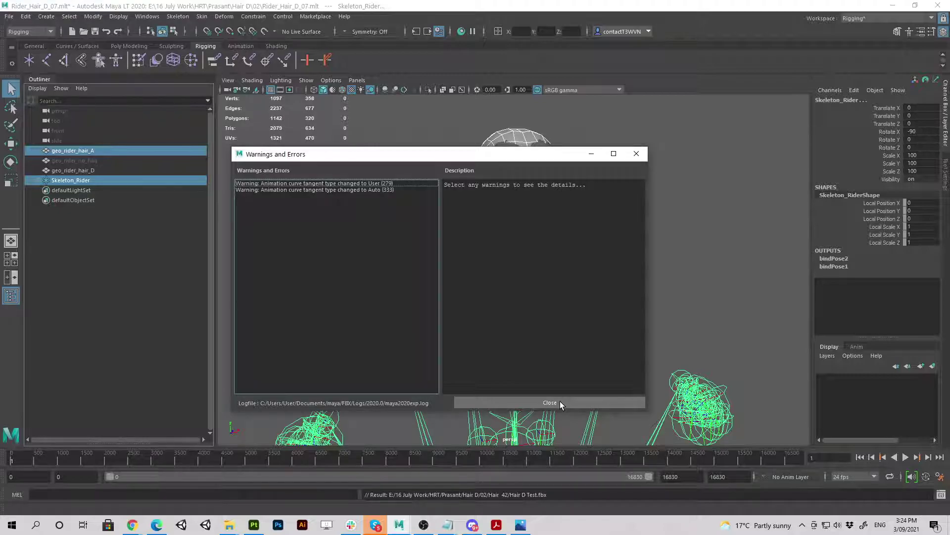
{"action": "left_click", "coordinate": [560, 402]}
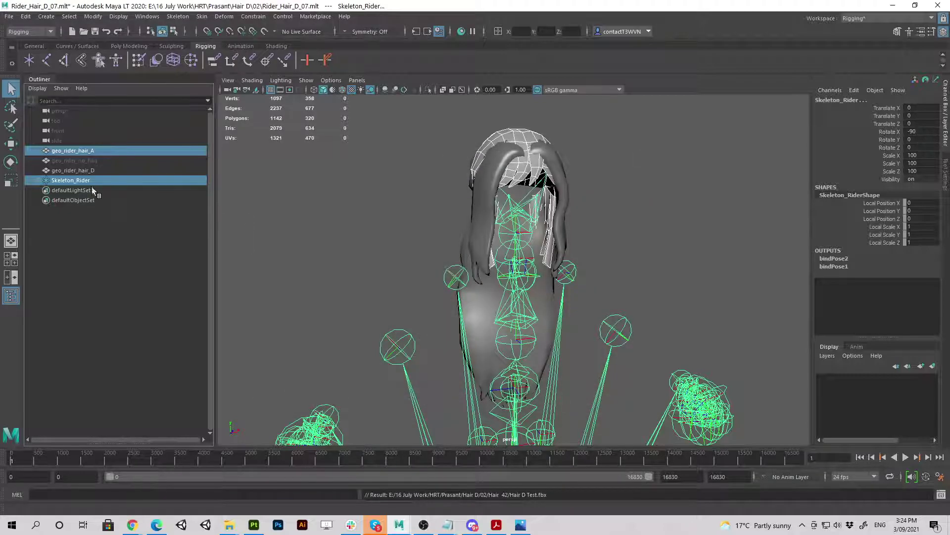
- Import Hair D Blendshape.fbx from the Hair_42 folder into the scene
{"action": "left_click", "coordinate": [88, 172]}
{"action": "left_click", "coordinate": [9, 17]}
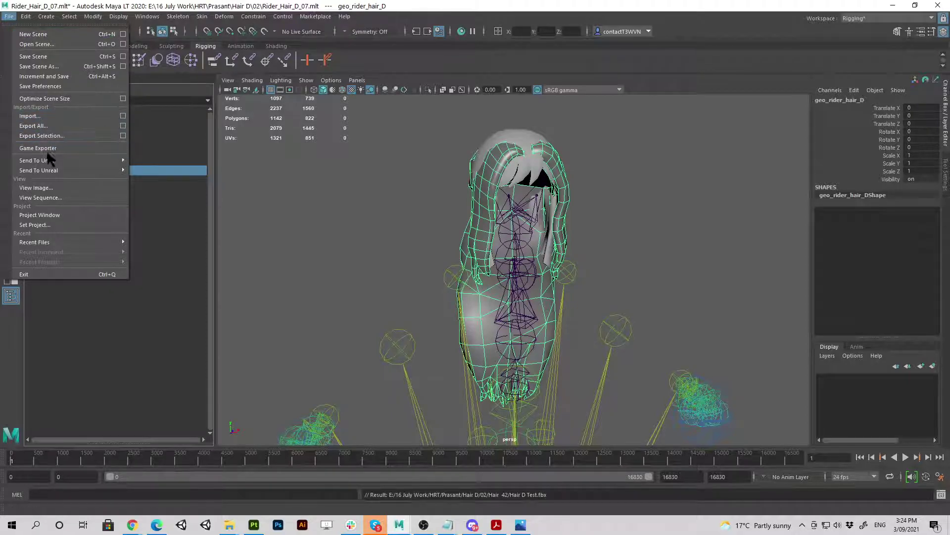
{"action": "left_click", "coordinate": [38, 115]}
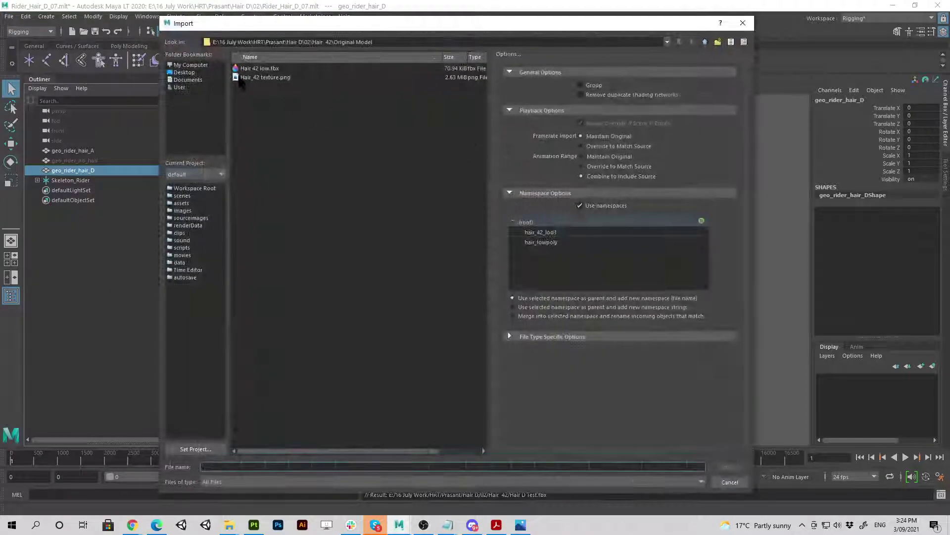
{"action": "left_click", "coordinate": [705, 43]}
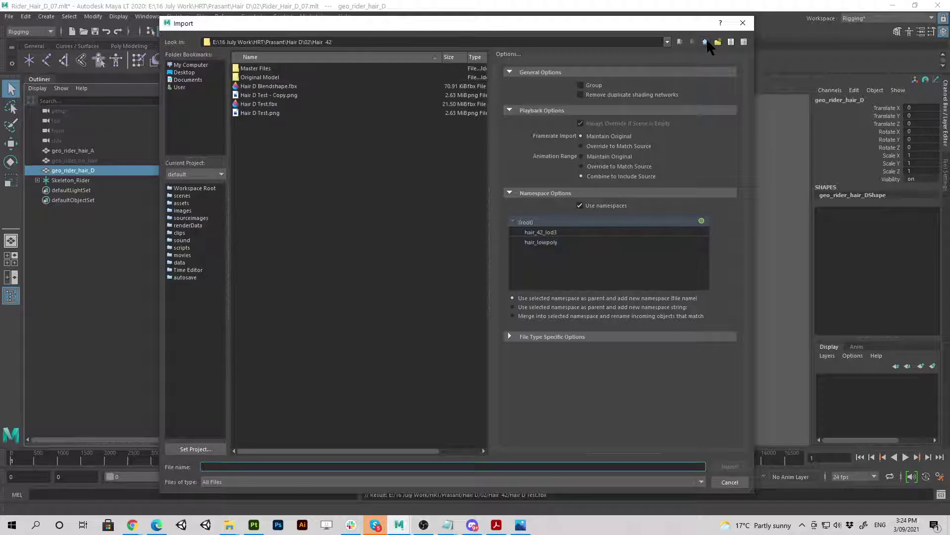
{"action": "left_click", "coordinate": [265, 86]}
{"action": "left_click", "coordinate": [730, 466]}
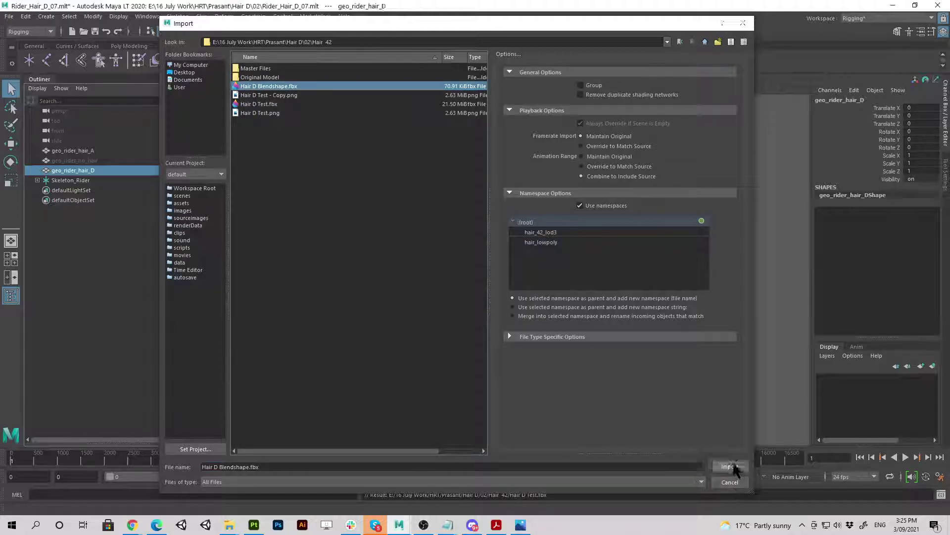
- Delete geo_rider_hair_D's non-deformer history and freeze its transformations
{"action": "left_click", "coordinate": [66, 193]}
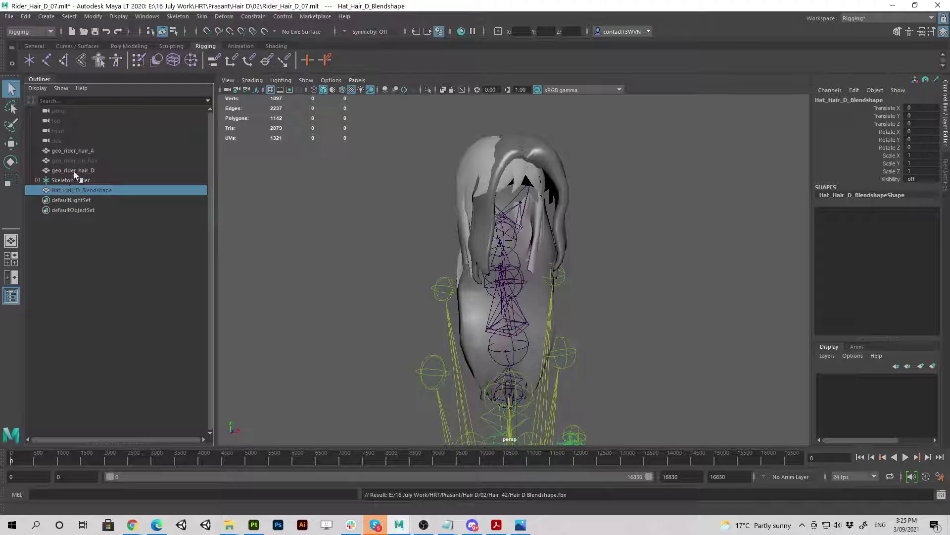
{"action": "left_click", "coordinate": [74, 171], "text": "ctrl"}
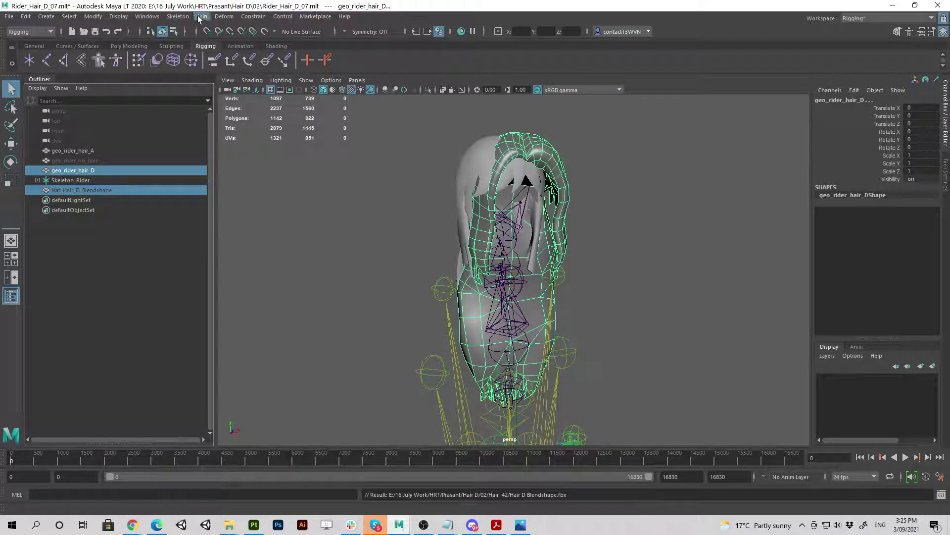
{"action": "left_click", "coordinate": [89, 171]}
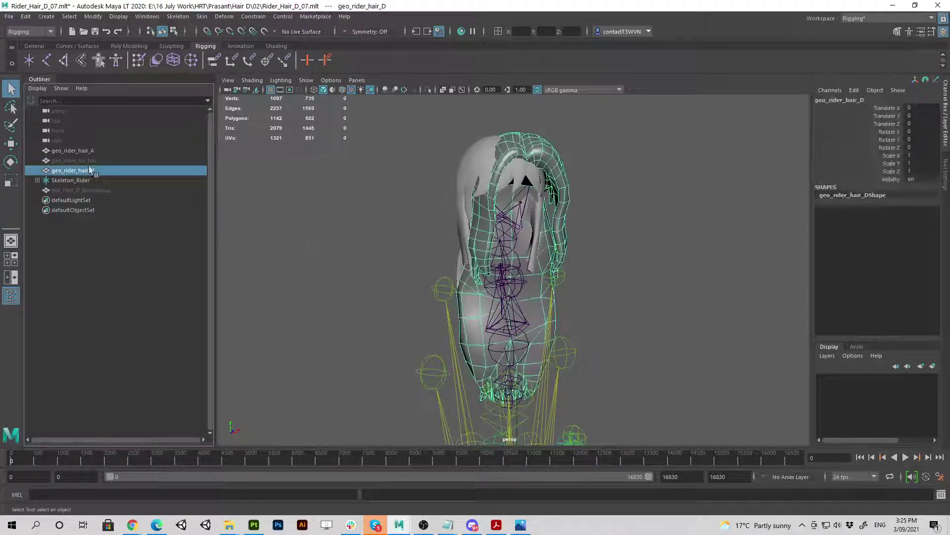
{"action": "left_click", "coordinate": [25, 16]}
{"action": "mouse_move", "coordinate": [65, 133]}
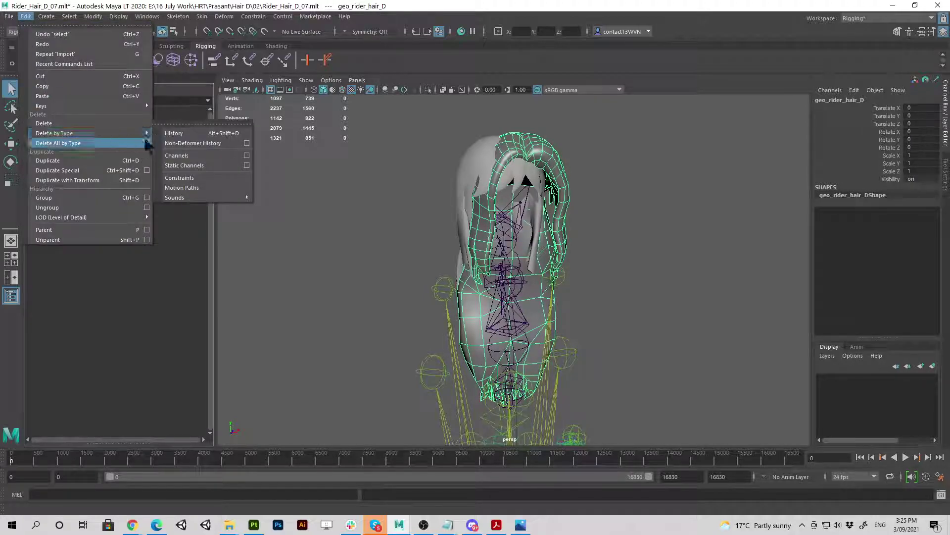
{"action": "left_click", "coordinate": [171, 142]}
{"action": "left_click", "coordinate": [93, 17]}
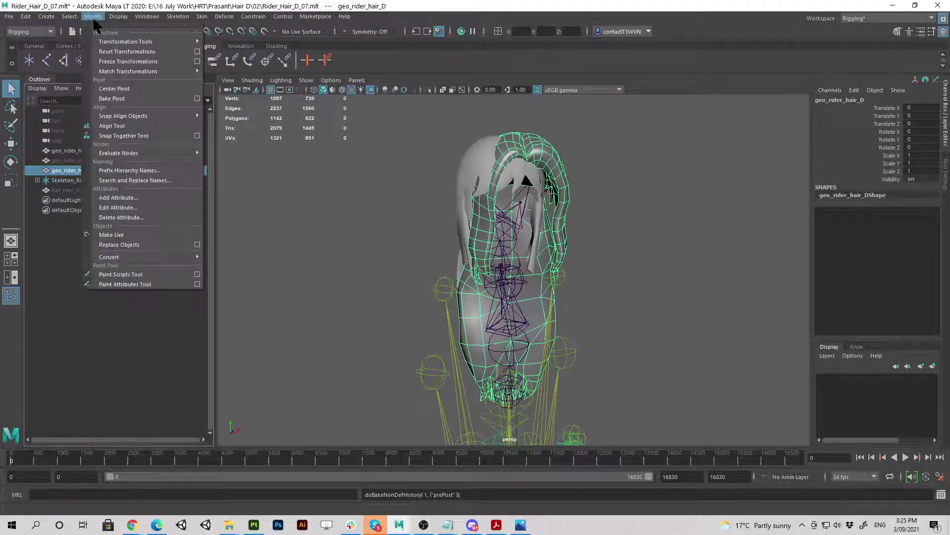
{"action": "left_click", "coordinate": [128, 62]}
- Create a blend shape on geo_rider_hair_D with Hat_Hair_D_Blendshape as target, using local origin and topology checking, and inspect both meshes' connections
{"action": "left_click", "coordinate": [76, 190]}
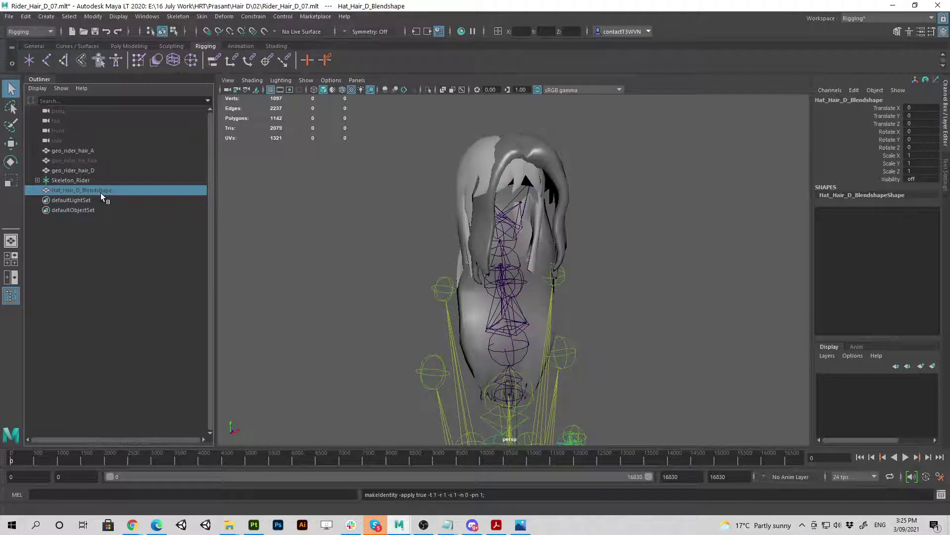
{"action": "left_click", "coordinate": [94, 170], "text": "ctrl"}
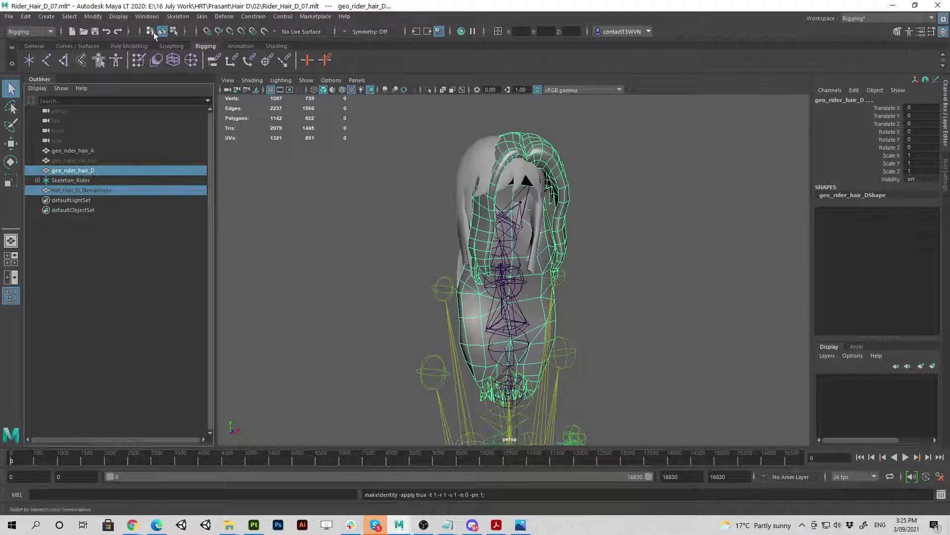
{"action": "left_click", "coordinate": [226, 17]}
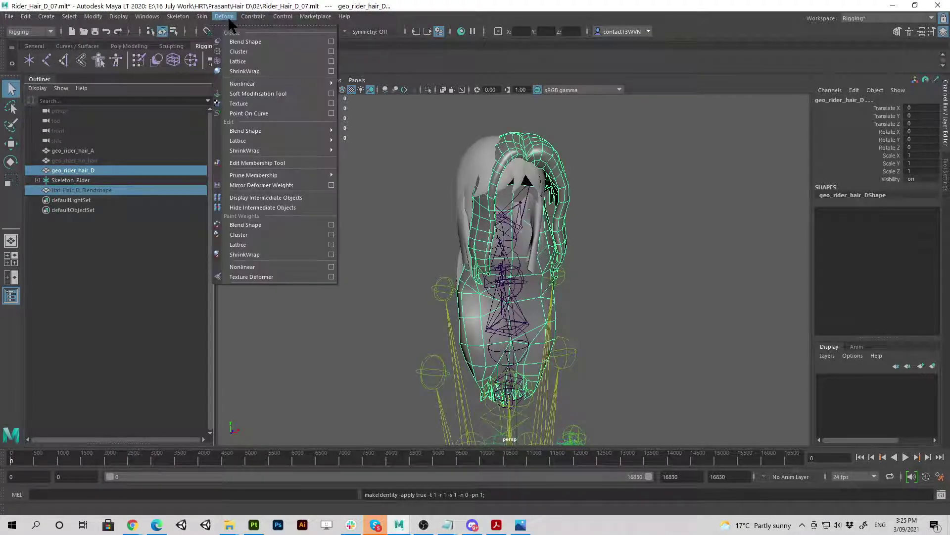
{"action": "left_click", "coordinate": [331, 41]}
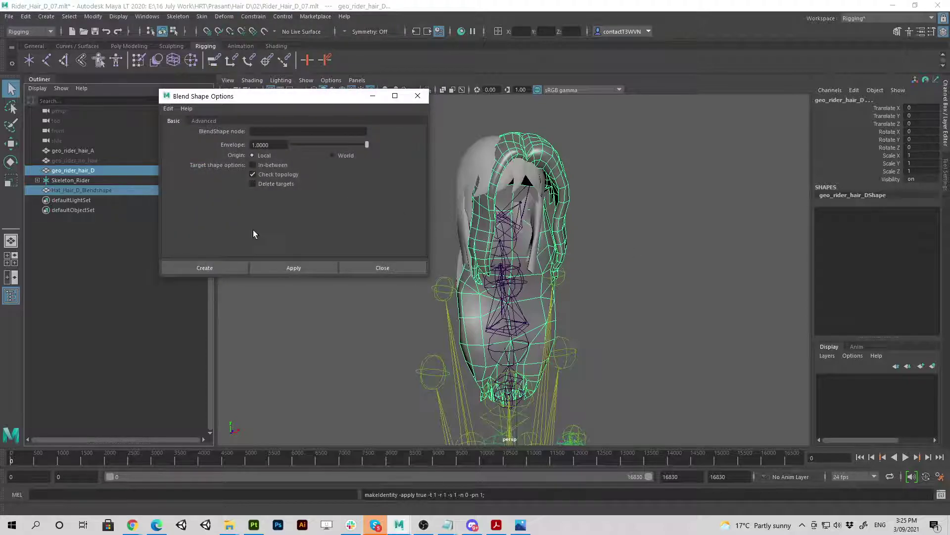
{"action": "left_click", "coordinate": [224, 269]}
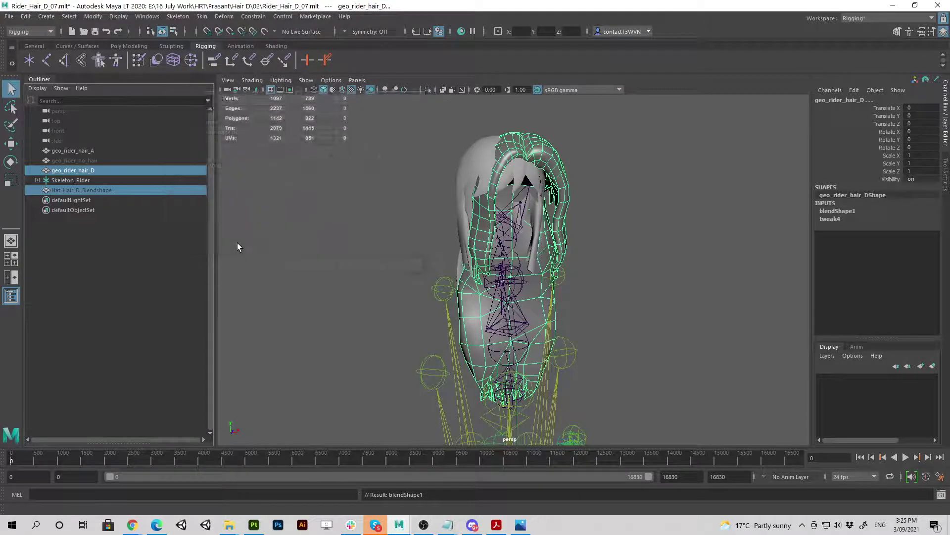
{"action": "left_click", "coordinate": [84, 200]}
{"action": "left_click", "coordinate": [90, 189]}
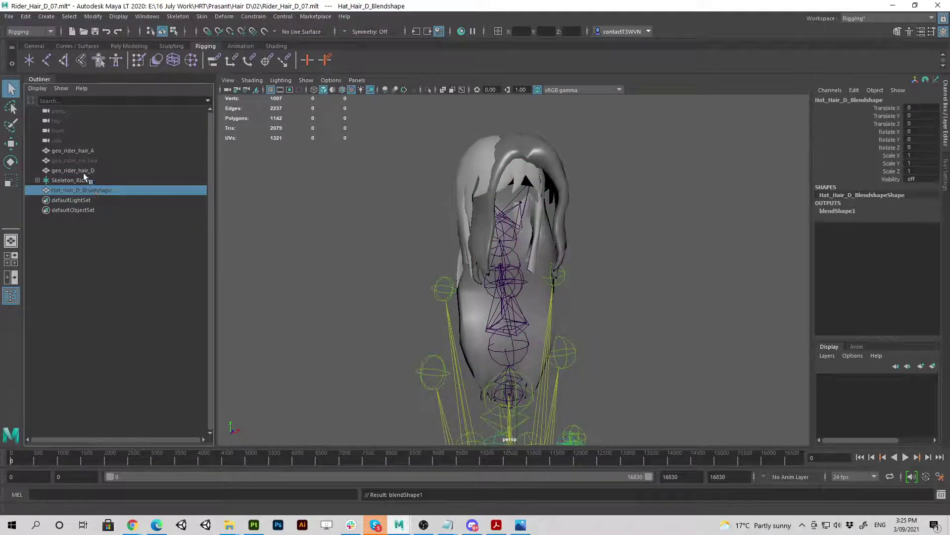
{"action": "left_click", "coordinate": [83, 171]}
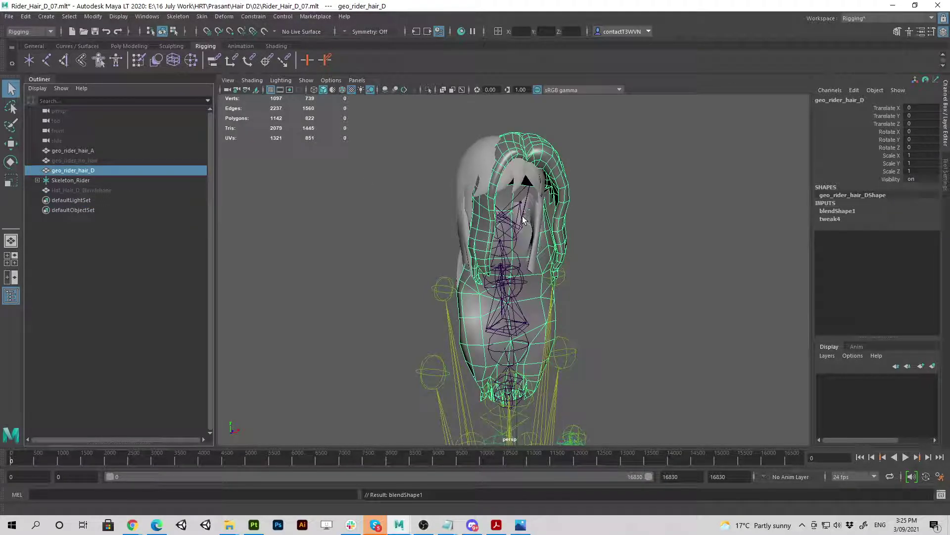
- Return geo_rider_hair_A and its skeleton to the bind pose and check the hair's fit from several angles
{"action": "left_click", "coordinate": [87, 150]}
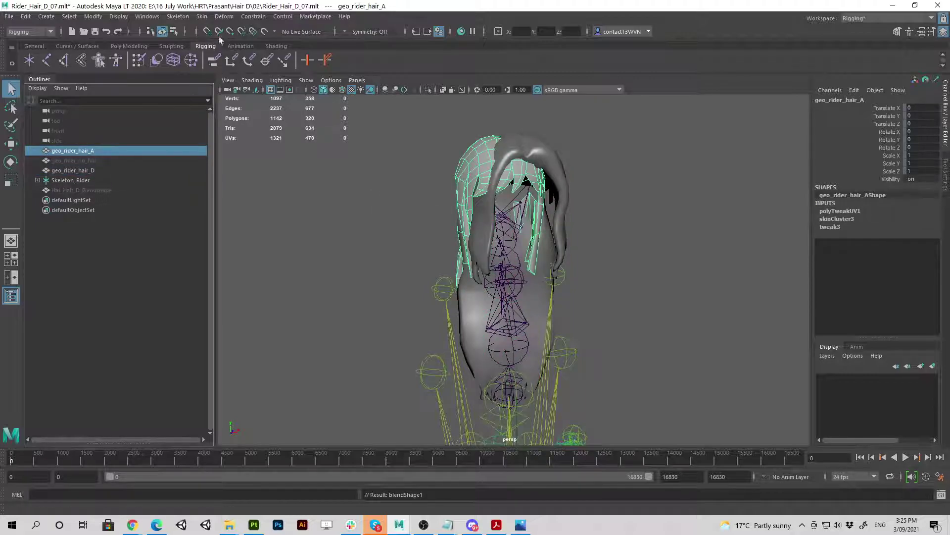
{"action": "left_click", "coordinate": [203, 17]}
{"action": "left_click", "coordinate": [234, 58]}
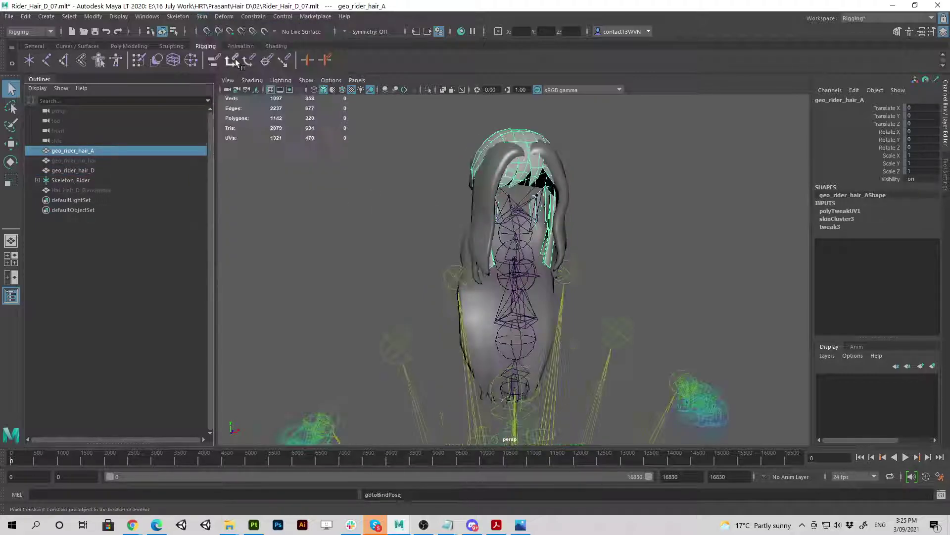
{"action": "left_click_drag", "start_coordinate": [504, 235], "coordinate": [417, 218], "text": "alt"}
{"action": "left_click", "coordinate": [202, 16]}
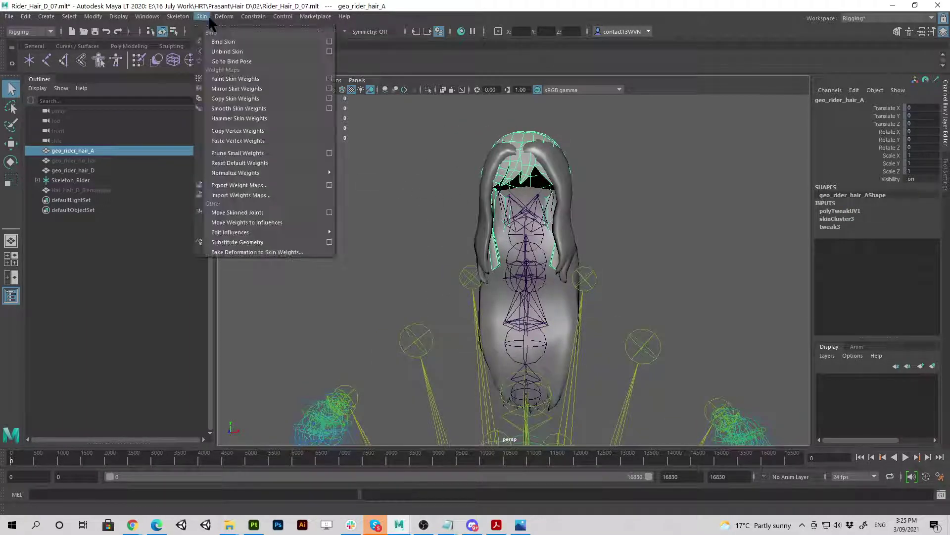
{"action": "left_click", "coordinate": [403, 10]}
{"action": "left_click_drag", "start_coordinate": [406, 215], "coordinate": [483, 218], "text": "alt"}
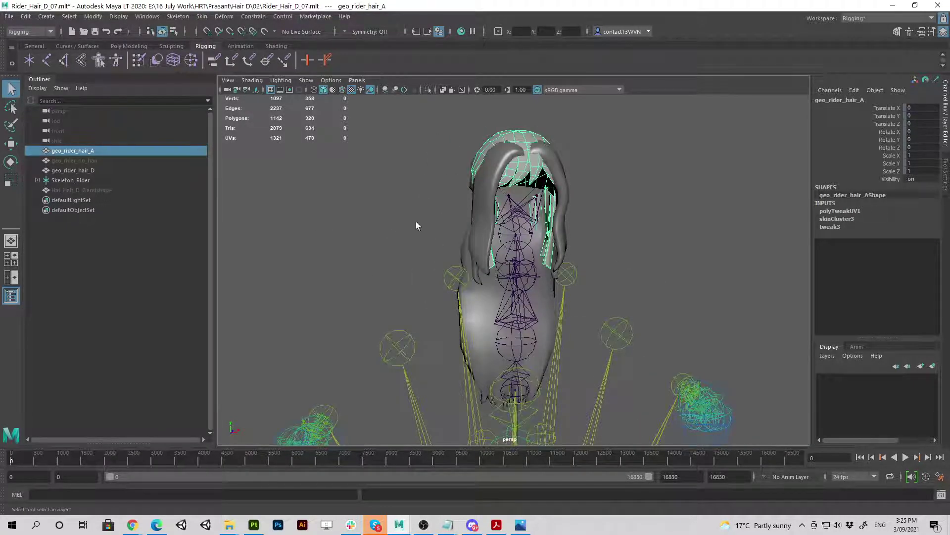
{"action": "left_click_drag", "start_coordinate": [416, 225], "coordinate": [388, 237], "text": "alt"}
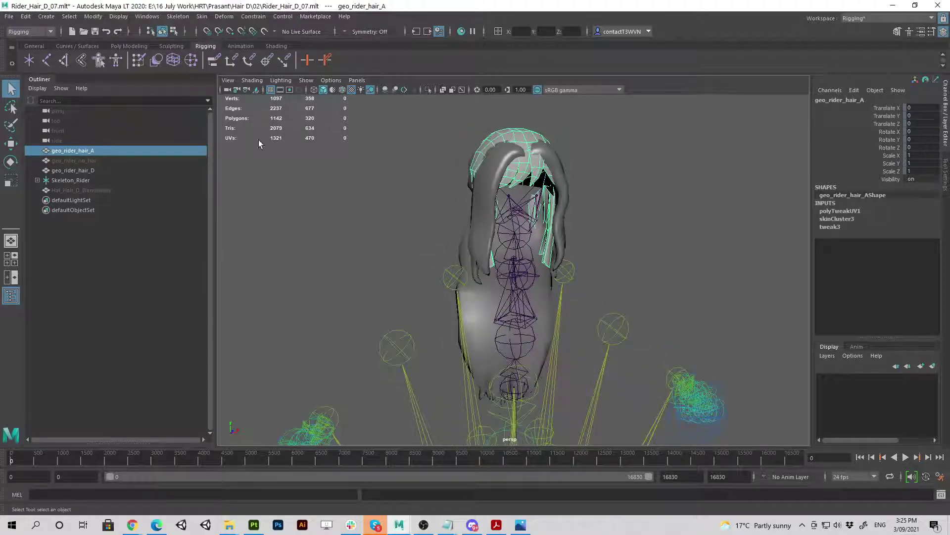
- Hide the geo_rider_hair_A mesh
{"action": "left_click", "coordinate": [76, 191]}
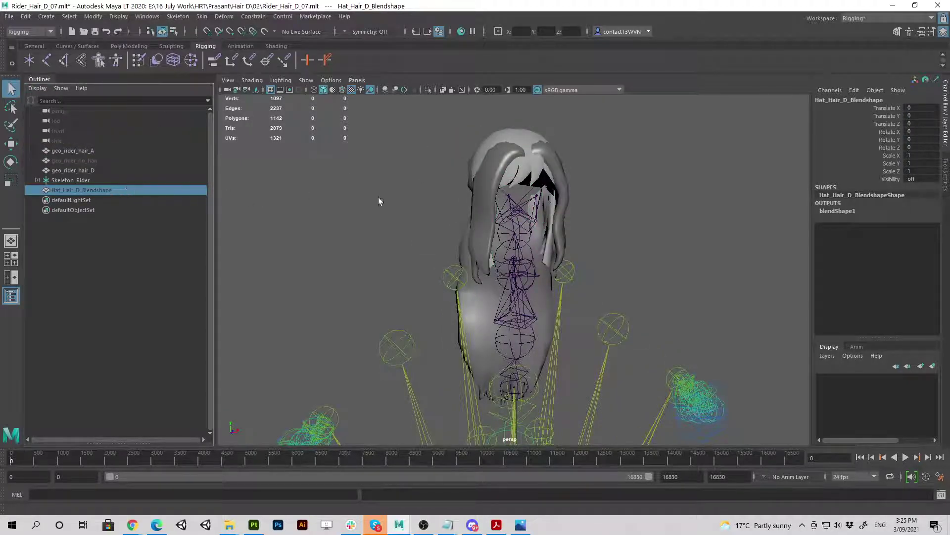
{"action": "left_click", "coordinate": [85, 170]}
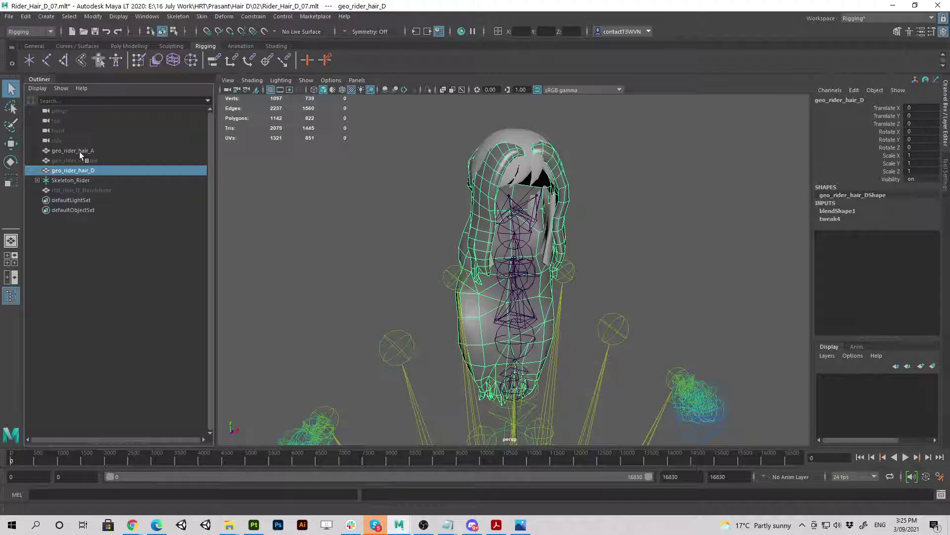
{"action": "left_click", "coordinate": [80, 152]}
{"action": "key", "text": "ctrl+h"}
- Set the Hat_Hair_D_Blendshape target weight on geo_rider_hair_D to 1.000 in the Shape Editor
{"action": "left_click", "coordinate": [94, 170]}
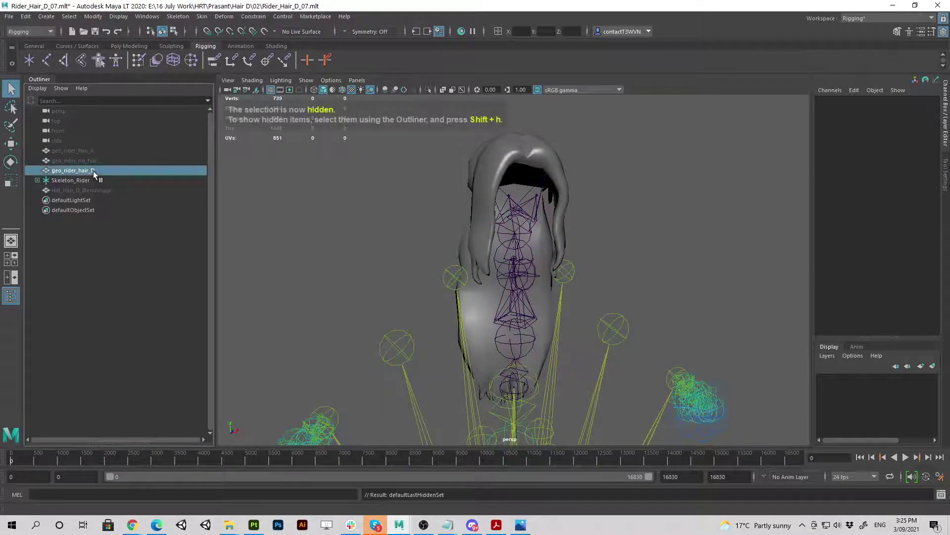
{"action": "left_click", "coordinate": [147, 17]}
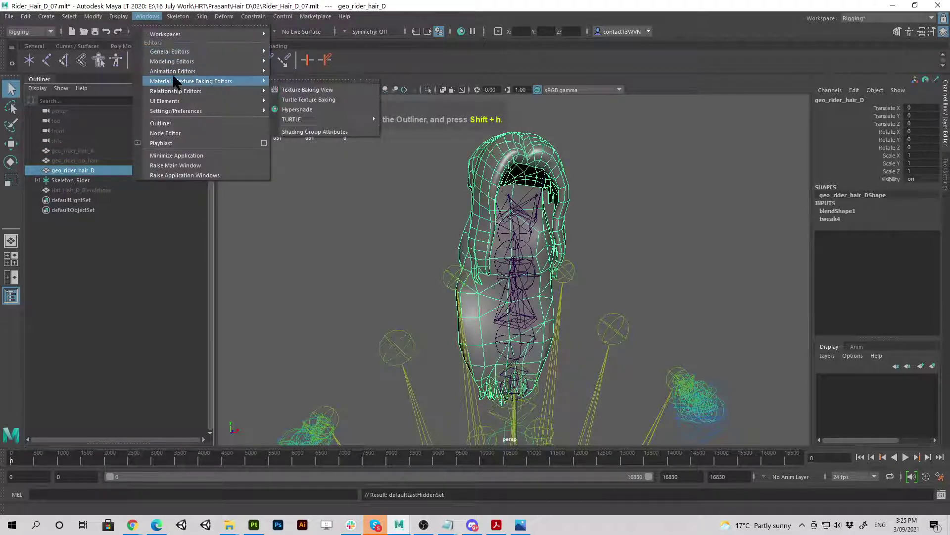
{"action": "mouse_move", "coordinate": [228, 71]}
{"action": "left_click", "coordinate": [307, 121]}
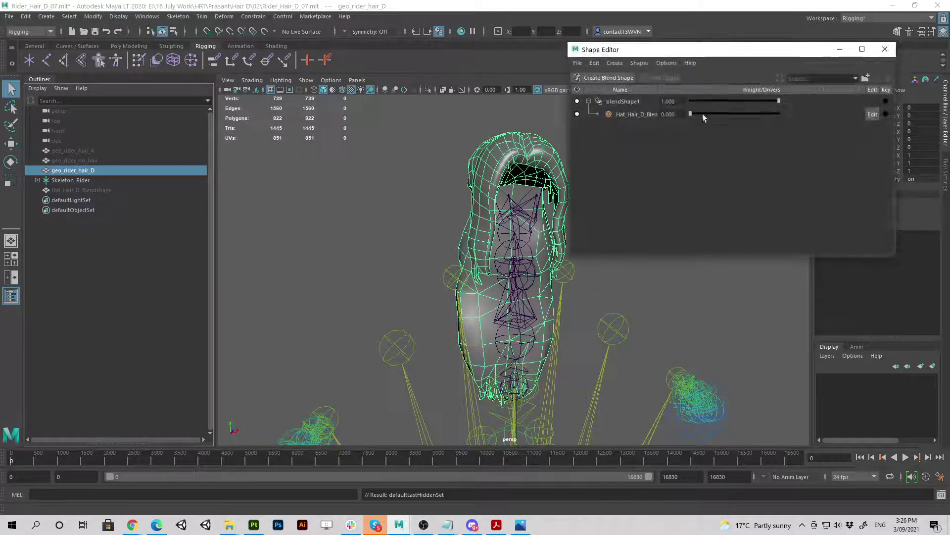
{"action": "left_click_drag", "start_coordinate": [691, 114], "coordinate": [819, 123]}
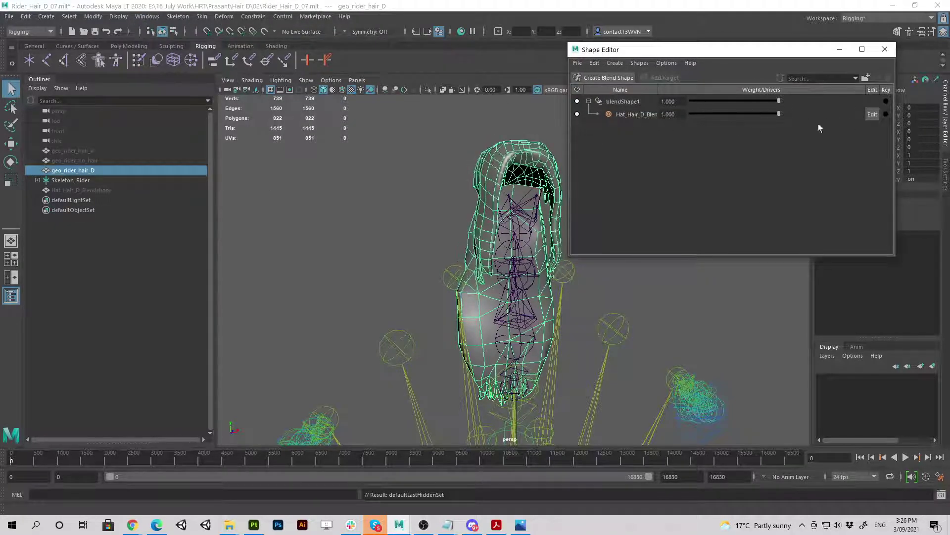
- Bind geo_rider_hair_D to the head_def, hair2FBXASC046L, hair1 and hair2FBXASC046R joints with Bind Skin
{"action": "left_click", "coordinate": [884, 49]}
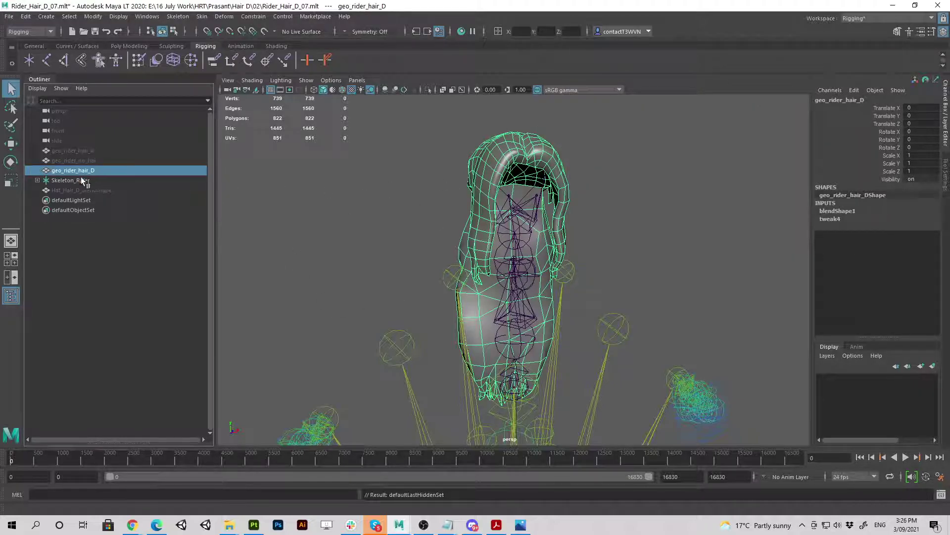
{"action": "left_click", "coordinate": [53, 180]}
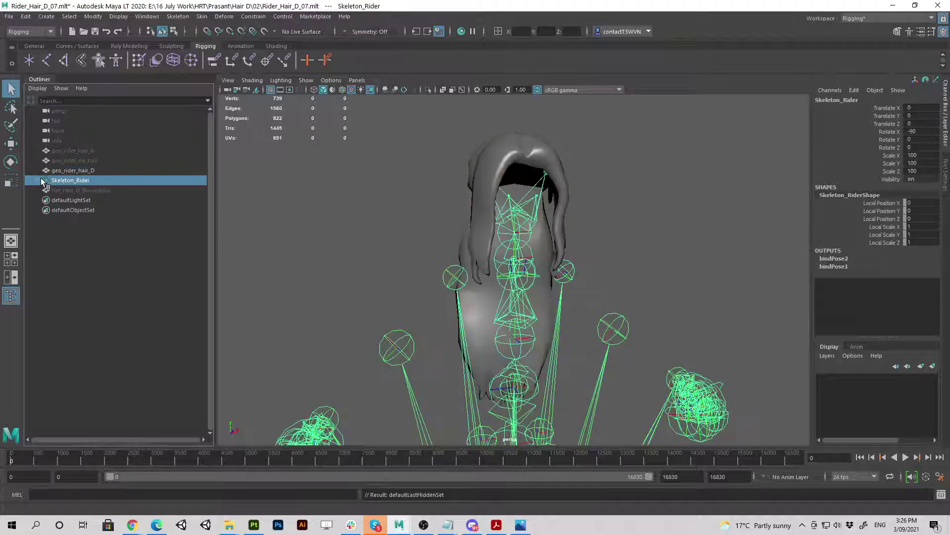
{"action": "left_click", "coordinate": [37, 179]}
{"action": "scroll", "coordinate": [113, 264], "scroll_direction": "down", "scroll_amount": 15}
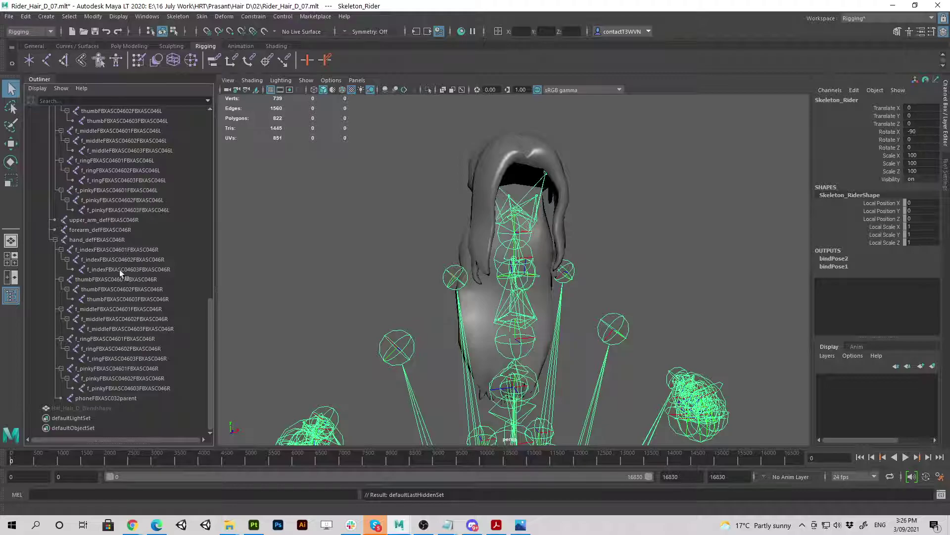
{"action": "scroll", "coordinate": [122, 282], "scroll_direction": "up", "scroll_amount": 10}
{"action": "left_click", "coordinate": [111, 299]}
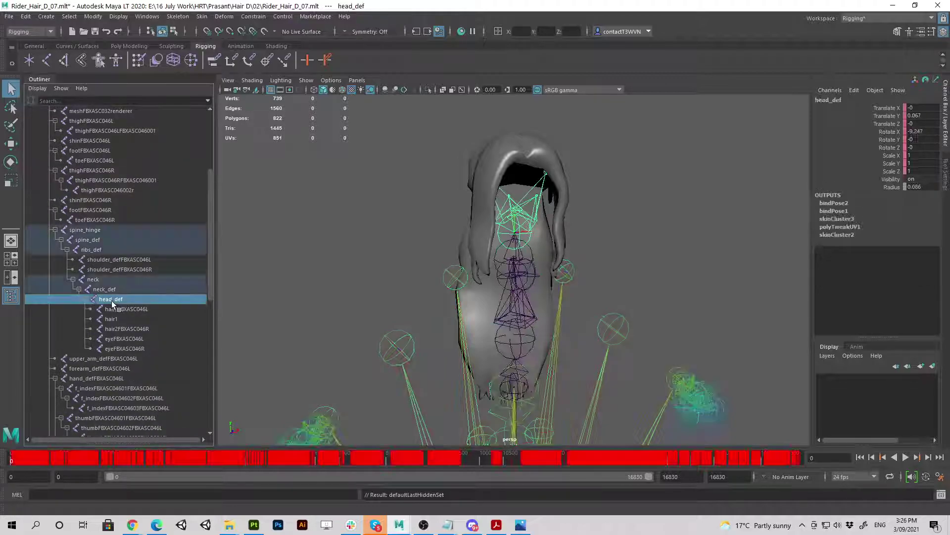
{"action": "left_click", "coordinate": [117, 309], "text": "shift"}
{"action": "left_click", "coordinate": [118, 319], "text": "shift"}
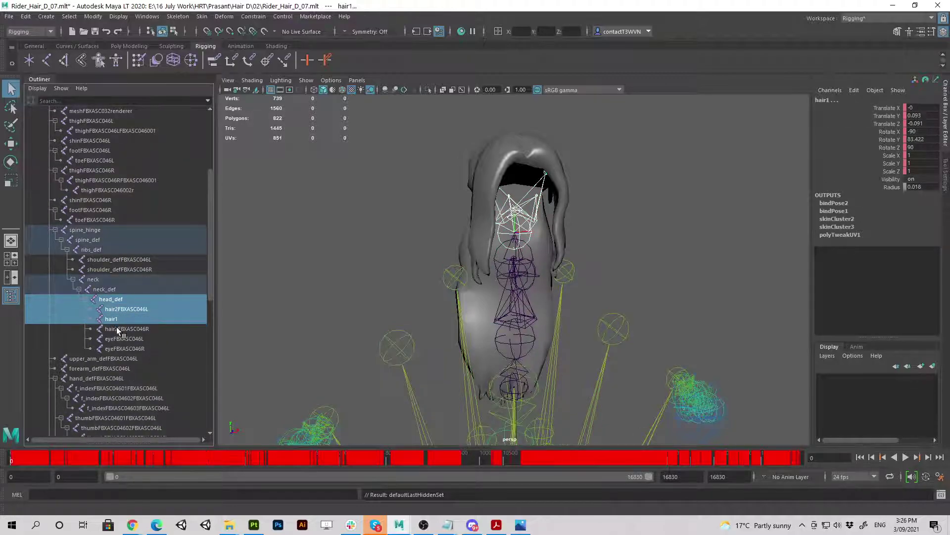
{"action": "left_click", "coordinate": [121, 329], "text": "shift"}
{"action": "scroll", "coordinate": [99, 259], "scroll_direction": "up", "scroll_amount": 5}
{"action": "left_click", "coordinate": [73, 170], "text": "ctrl"}
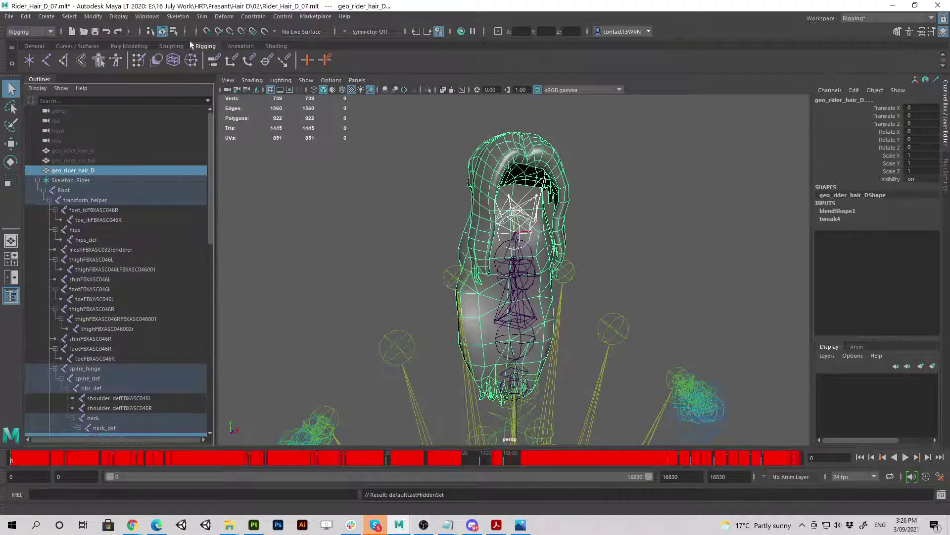
{"action": "left_click", "coordinate": [202, 16]}
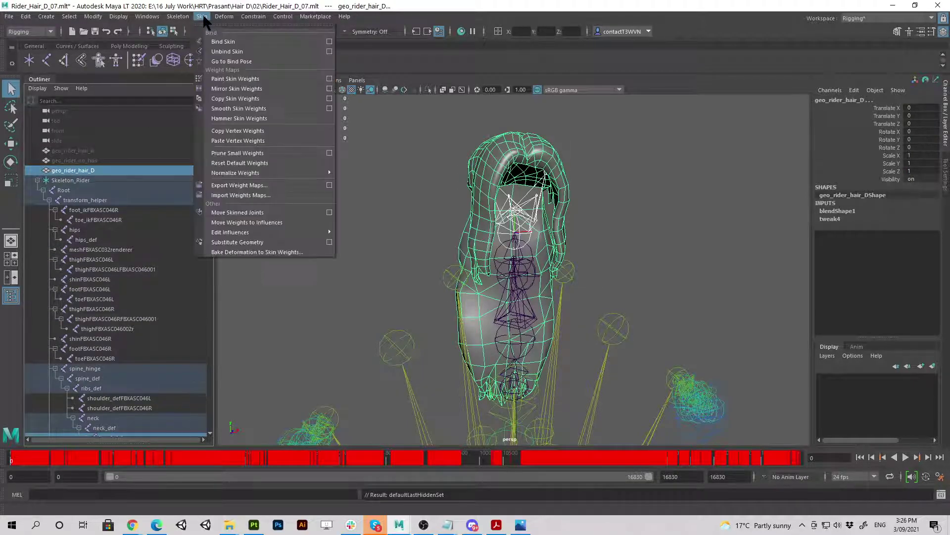
{"action": "left_click", "coordinate": [216, 42]}
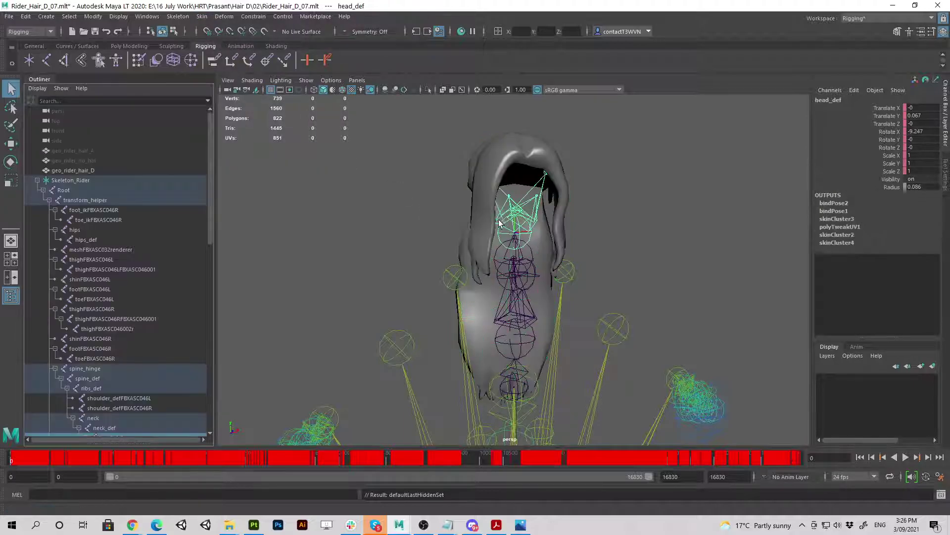
- Export geo_rider_hair_D and Skeleton_Rider as FBX, replacing Hair D Test.fbx, and review the export warnings
{"action": "left_click", "coordinate": [37, 180]}
{"action": "left_click", "coordinate": [69, 171]}
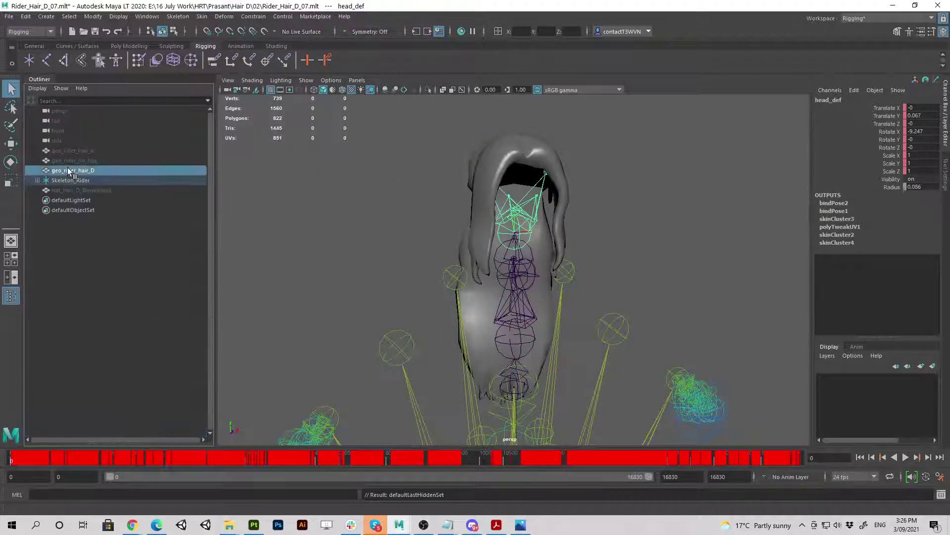
{"action": "left_click", "coordinate": [81, 181], "text": "ctrl"}
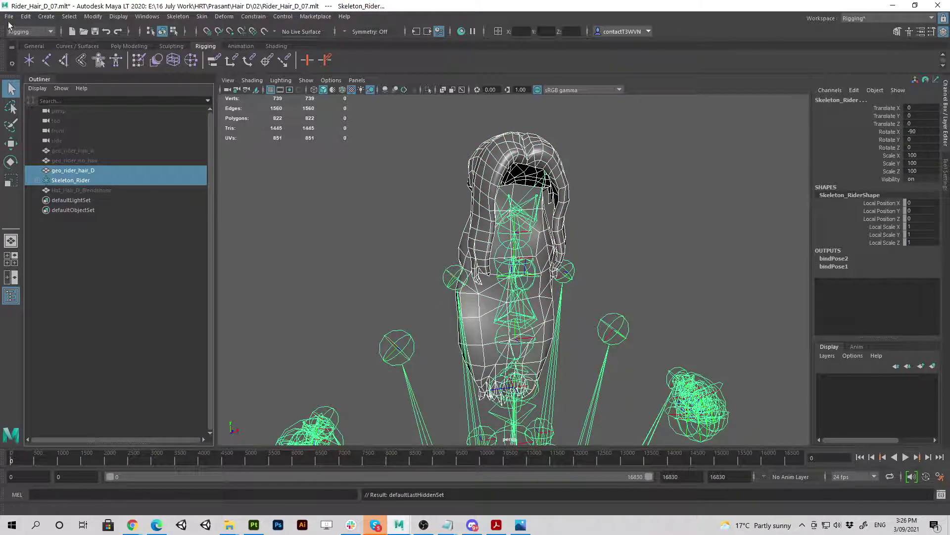
{"action": "left_click", "coordinate": [9, 17]}
{"action": "left_click", "coordinate": [57, 122]}
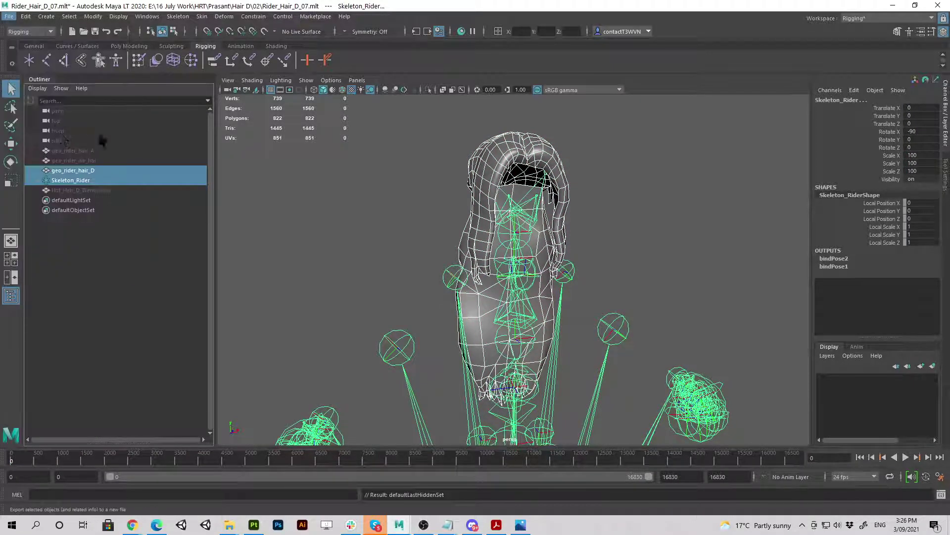
{"action": "left_click", "coordinate": [276, 95]}
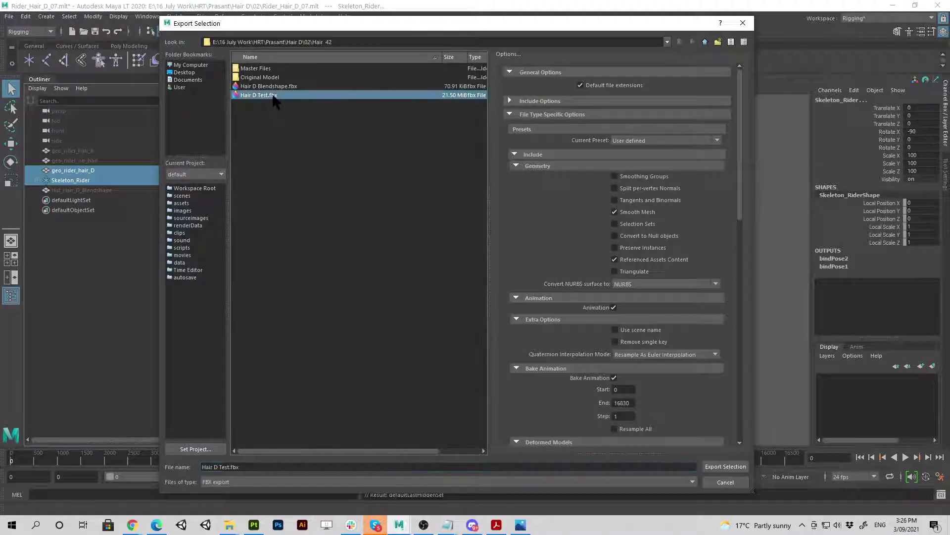
{"action": "left_click", "coordinate": [731, 467]}
{"action": "left_click", "coordinate": [434, 278]}
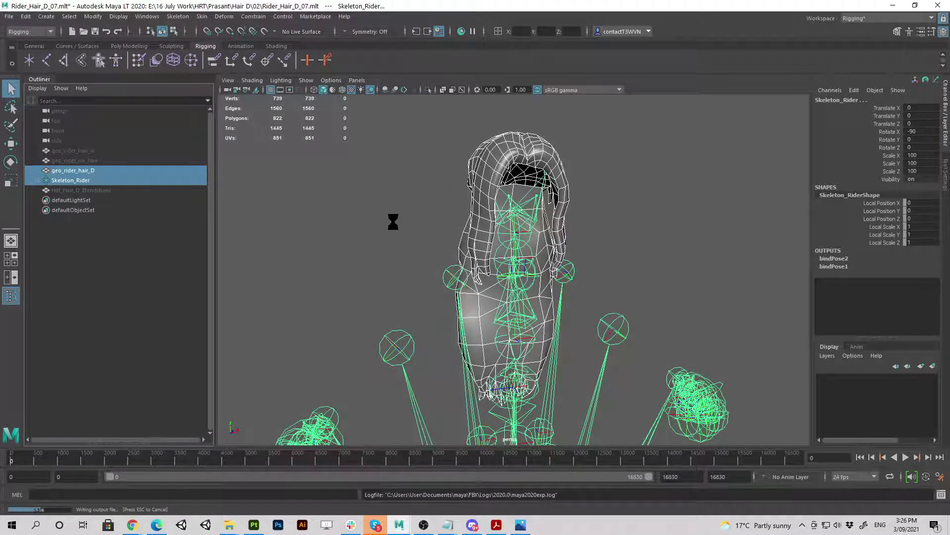
{"action": "left_click", "coordinate": [357, 184]}
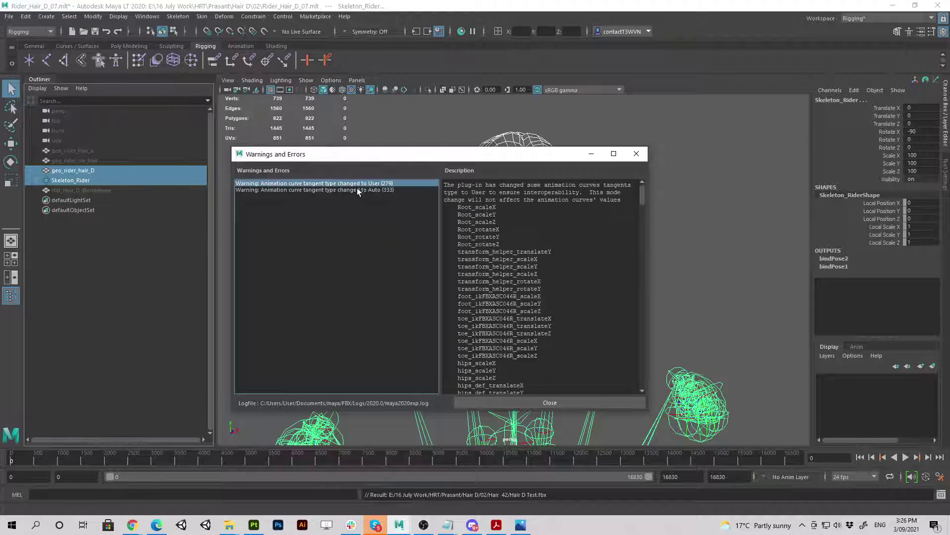
{"action": "left_click", "coordinate": [358, 190]}
{"action": "left_click", "coordinate": [358, 185]}
{"action": "left_click", "coordinate": [564, 403]}
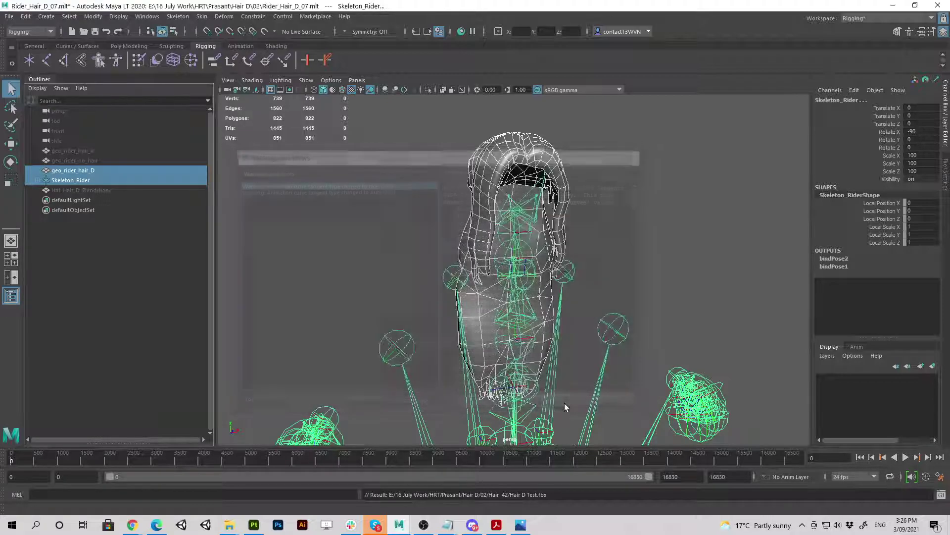
- Copy the skin weights from geo_rider_hair_A to geo_rider_hair_D and inspect the hair
{"action": "left_click_drag", "start_coordinate": [387, 270], "coordinate": [270, 233], "text": "alt"}
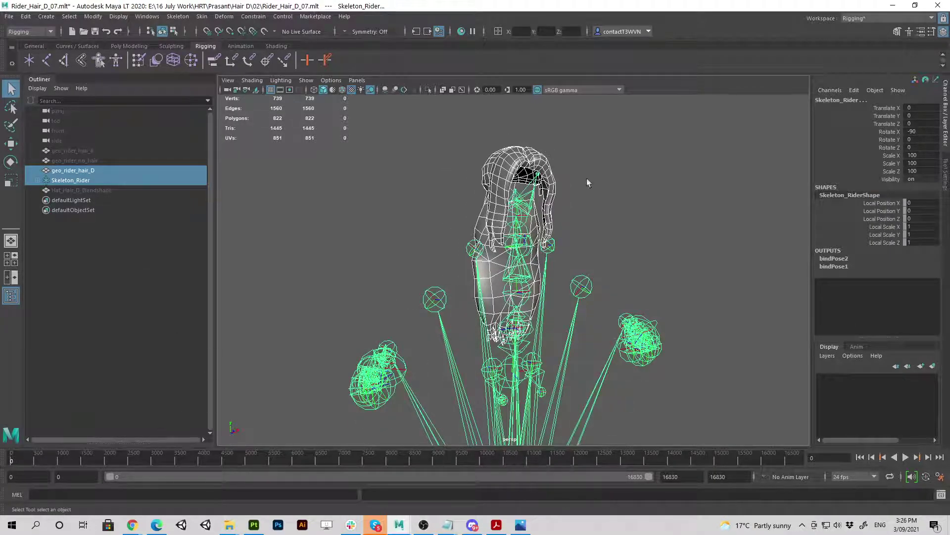
{"action": "left_click_drag", "start_coordinate": [452, 210], "coordinate": [320, 251], "text": "alt"}
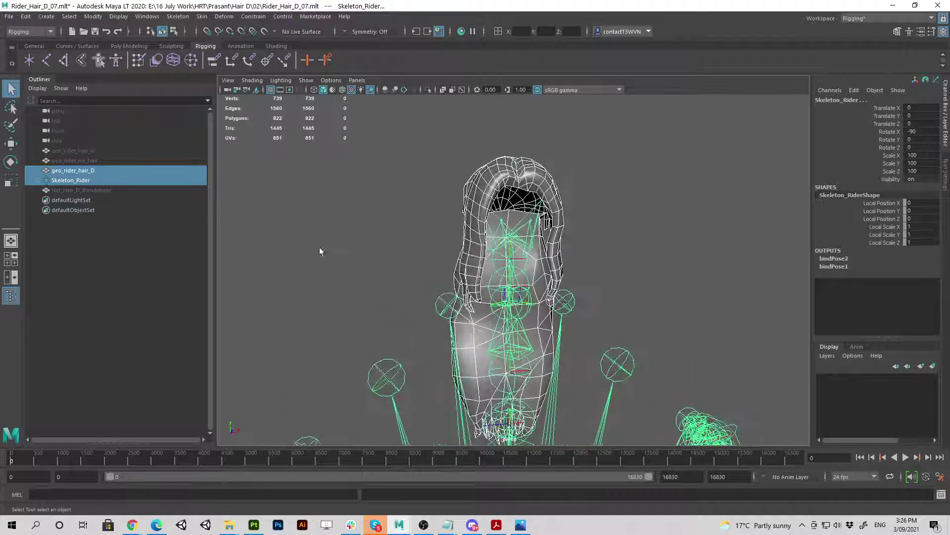
{"action": "left_click", "coordinate": [93, 150]}
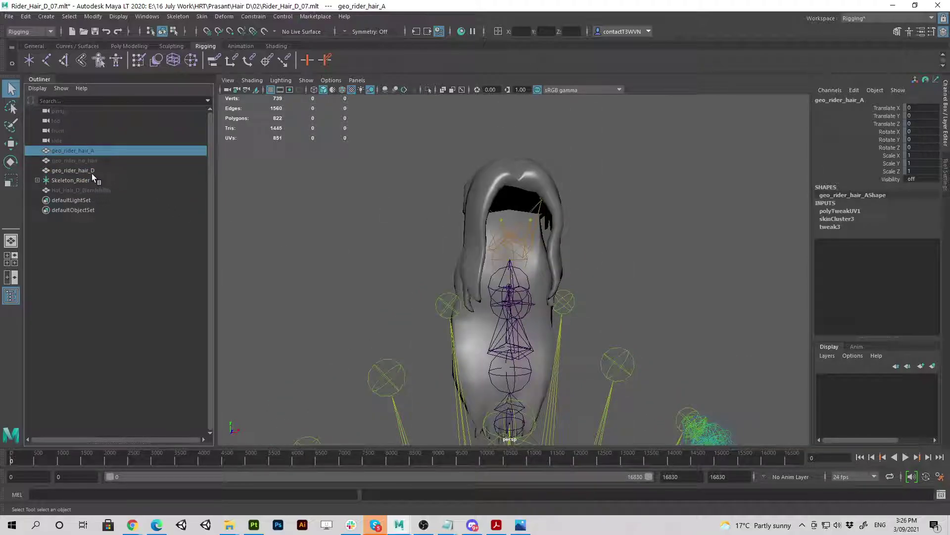
{"action": "left_click", "coordinate": [91, 172], "text": "ctrl"}
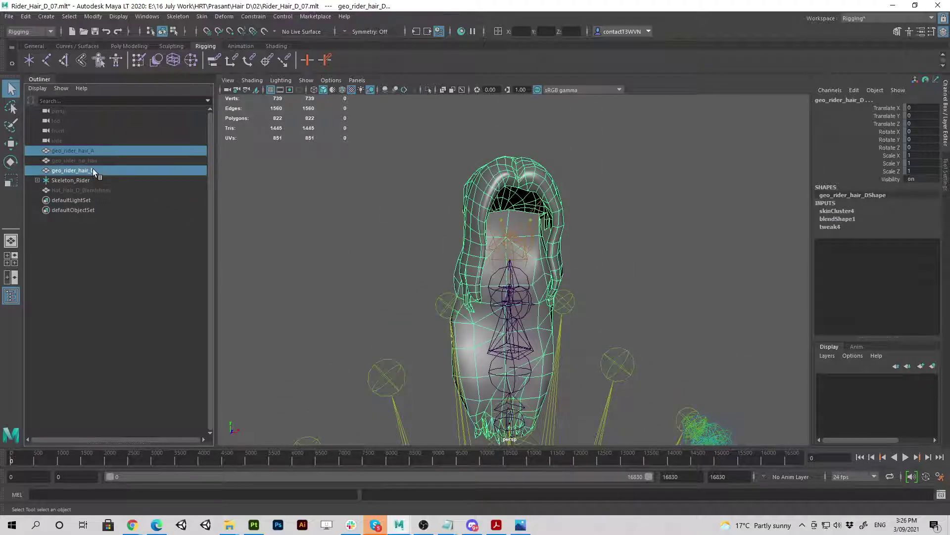
{"action": "left_click", "coordinate": [201, 17]}
{"action": "left_click", "coordinate": [233, 98]}
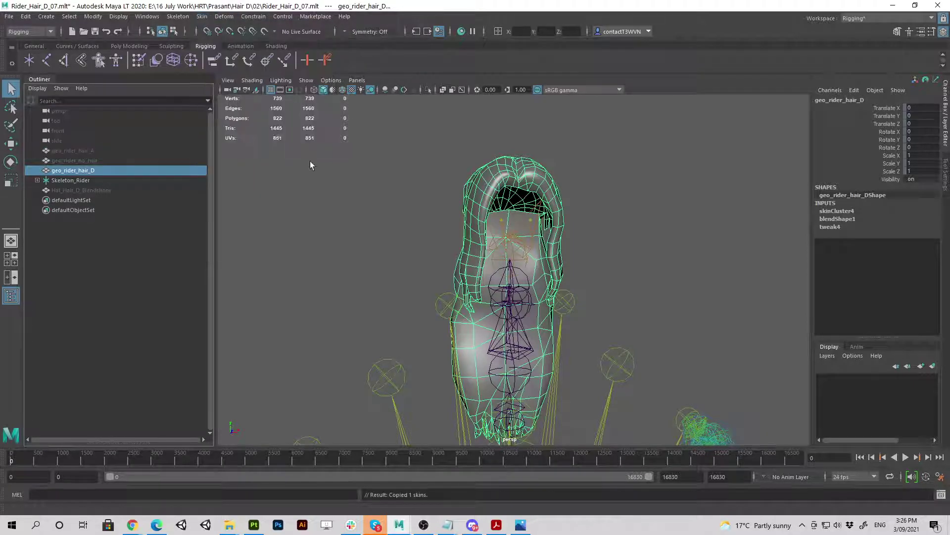
{"action": "left_click", "coordinate": [340, 244]}
{"action": "left_click_drag", "start_coordinate": [340, 244], "coordinate": [496, 263], "text": "alt"}
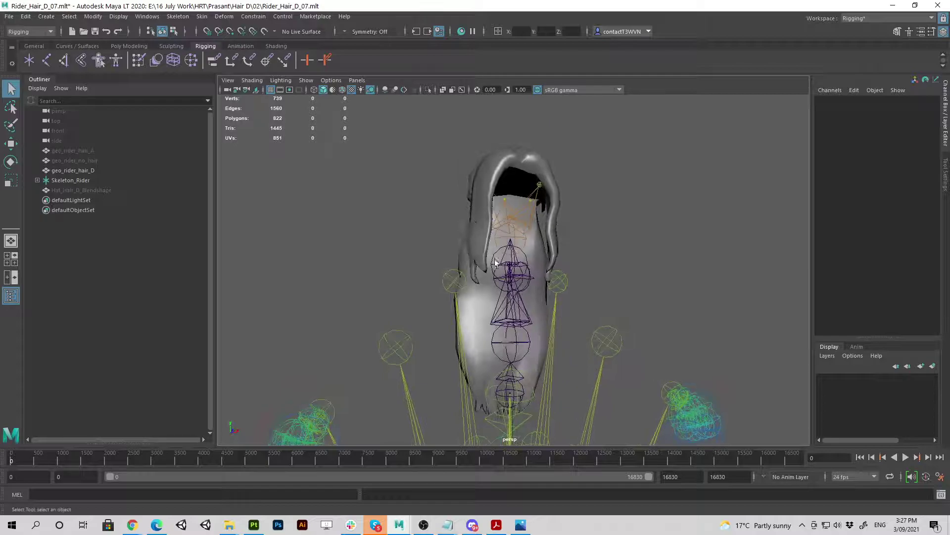
- Export geo_rider_hair_D with Skeleton_Rider as FBX again, overwriting Hair D Test.fbx, and dismiss the export report
{"action": "left_click", "coordinate": [80, 170]}
{"action": "left_click", "coordinate": [79, 180], "text": "ctrl"}
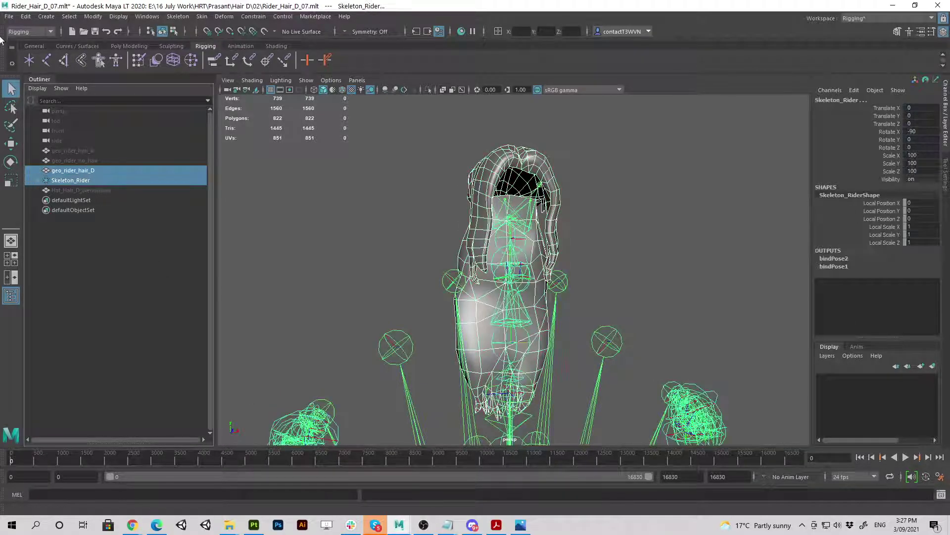
{"action": "left_click", "coordinate": [9, 16]}
{"action": "left_click", "coordinate": [51, 127]}
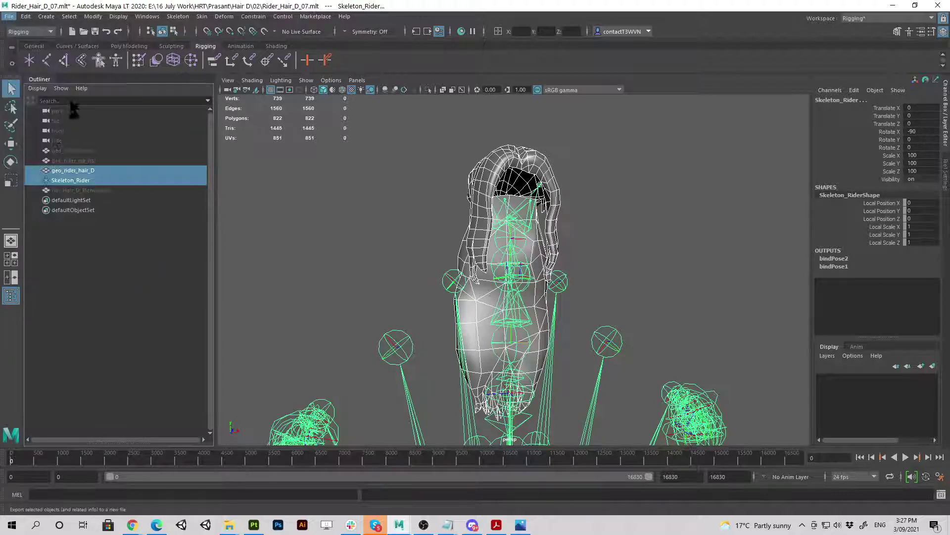
{"action": "left_click", "coordinate": [259, 95]}
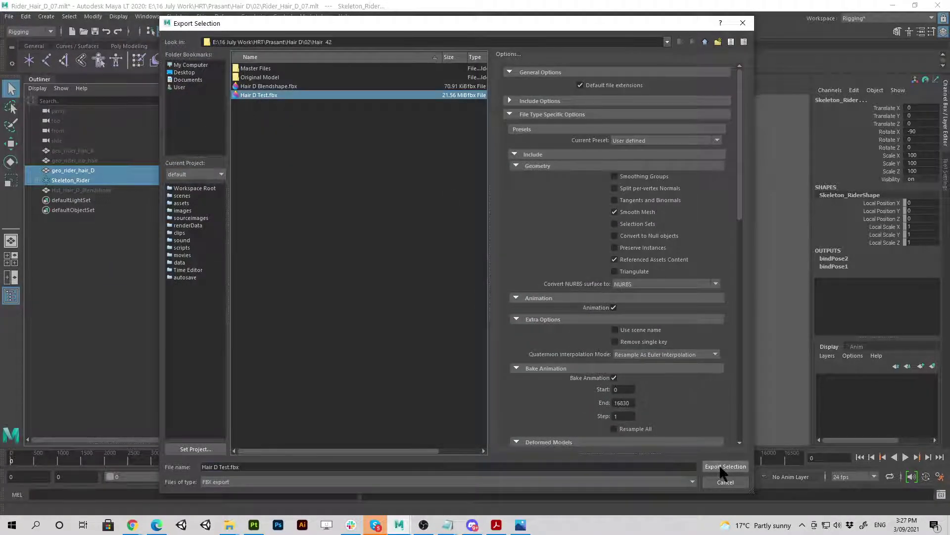
{"action": "left_click", "coordinate": [724, 467]}
{"action": "left_click", "coordinate": [439, 270]}
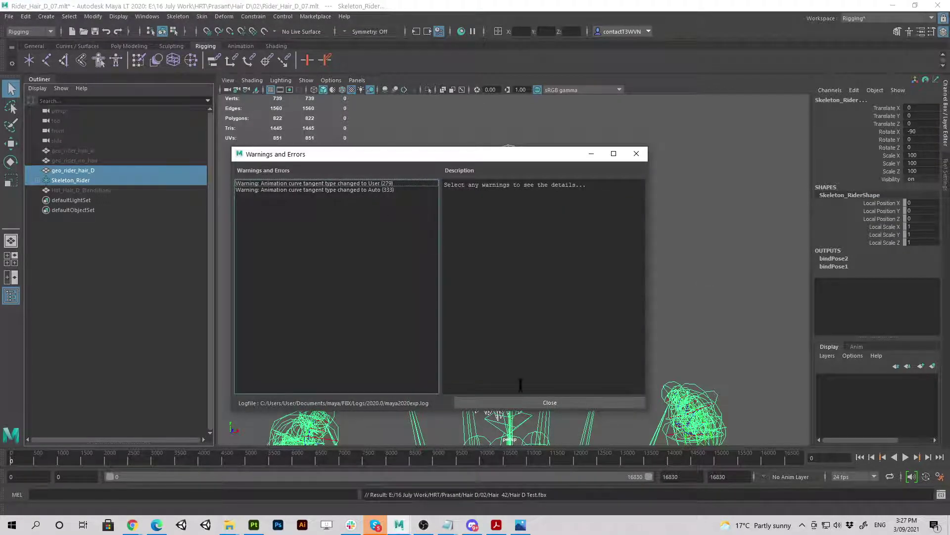
{"action": "left_click", "coordinate": [563, 404]}
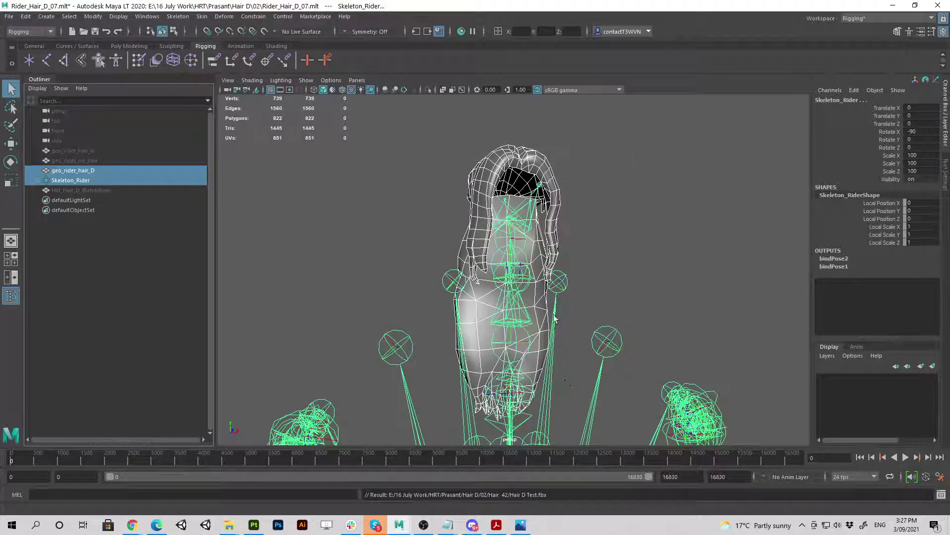
- Show the hidden geo_rider_no_hair body mesh together with the hair
{"action": "left_click", "coordinate": [610, 266]}
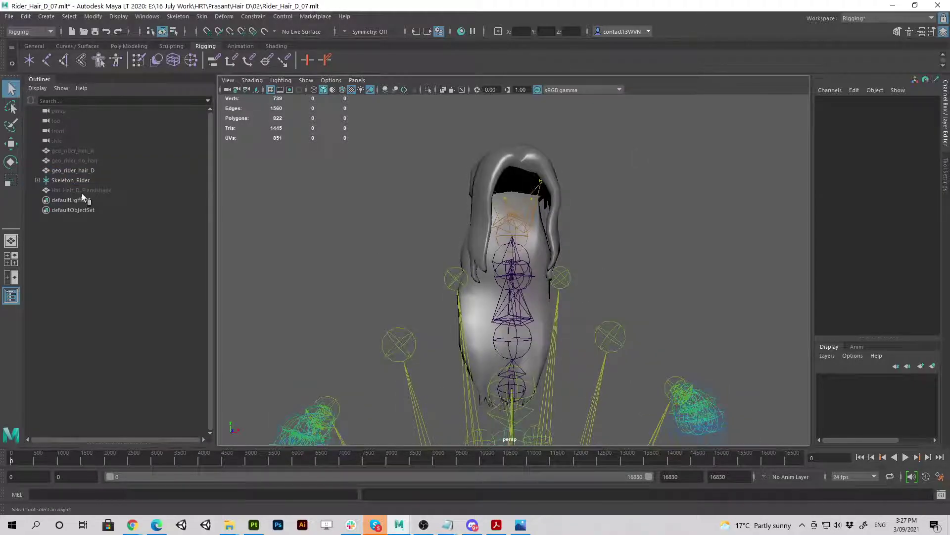
{"action": "left_click", "coordinate": [82, 163]}
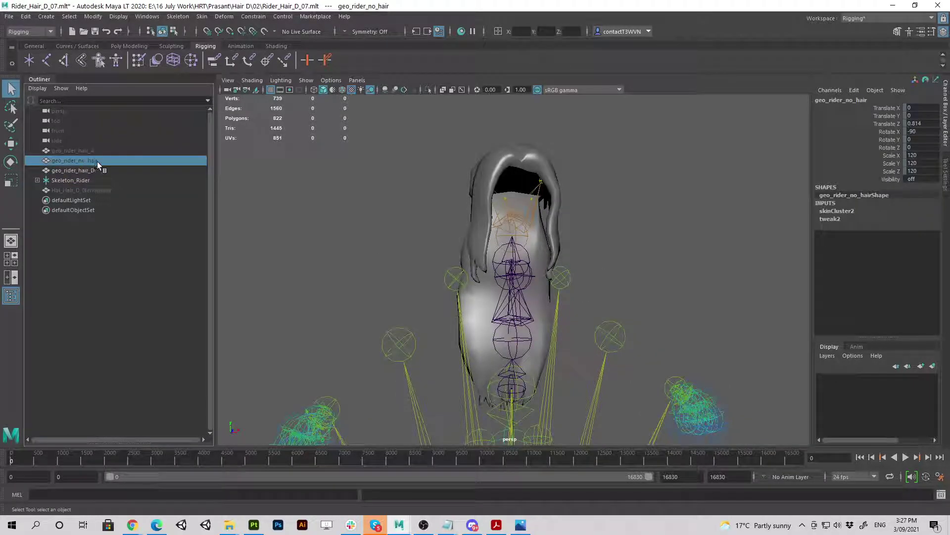
{"action": "key", "text": "shift+h"}
{"action": "scroll", "coordinate": [510, 365], "scroll_direction": "down", "scroll_amount": 4}
{"action": "left_click_drag", "start_coordinate": [510, 365], "coordinate": [532, 368], "text": "alt"}
{"action": "left_click", "coordinate": [396, 265]}
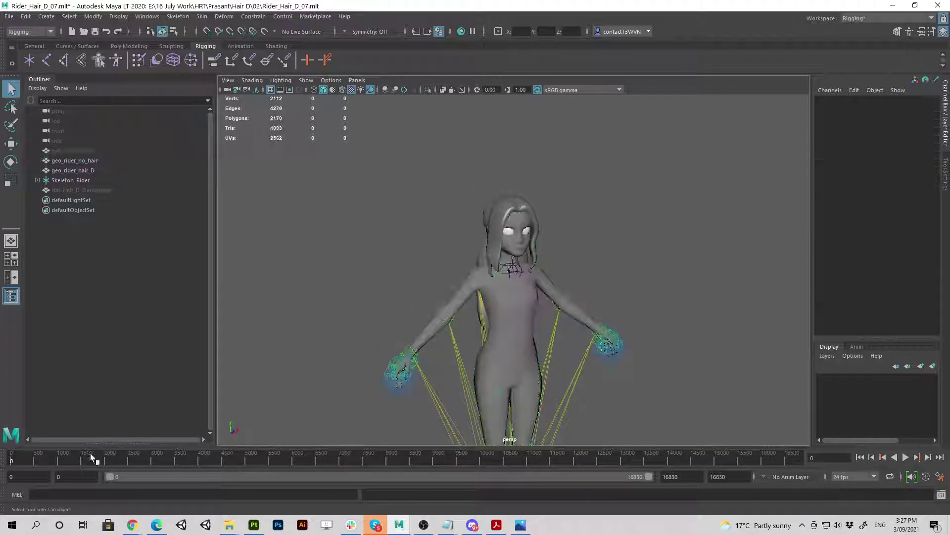
- Scrub through the rider animation and play it from frame 2678, checking how the hair follows the head and body
{"action": "mouse_move", "coordinate": [37, 458]}
{"action": "left_mouse_down"}
{"action": "mouse_move", "coordinate": [226, 477]}
{"action": "mouse_move", "coordinate": [197, 470]}
{"action": "left_mouse_up"}
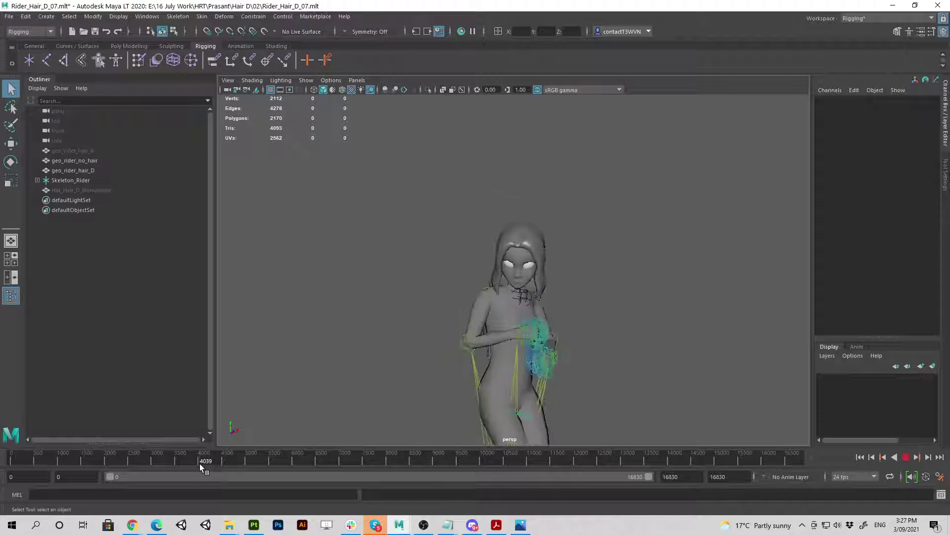
{"action": "mouse_move", "coordinate": [200, 463]}
{"action": "left_mouse_down"}
{"action": "mouse_move", "coordinate": [248, 451]}
{"action": "mouse_move", "coordinate": [135, 465]}
{"action": "left_mouse_up"}
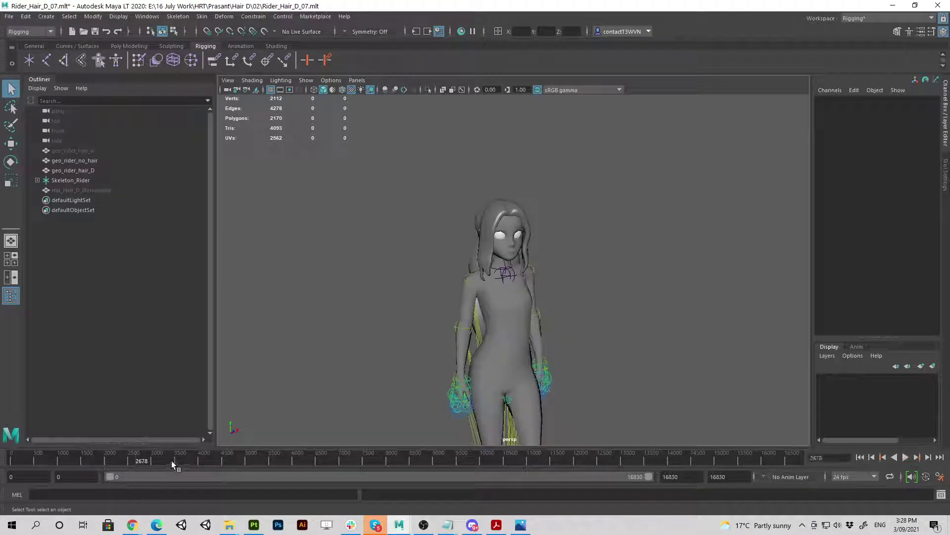
{"action": "scroll", "coordinate": [520, 312], "scroll_direction": "up", "scroll_amount": 3}
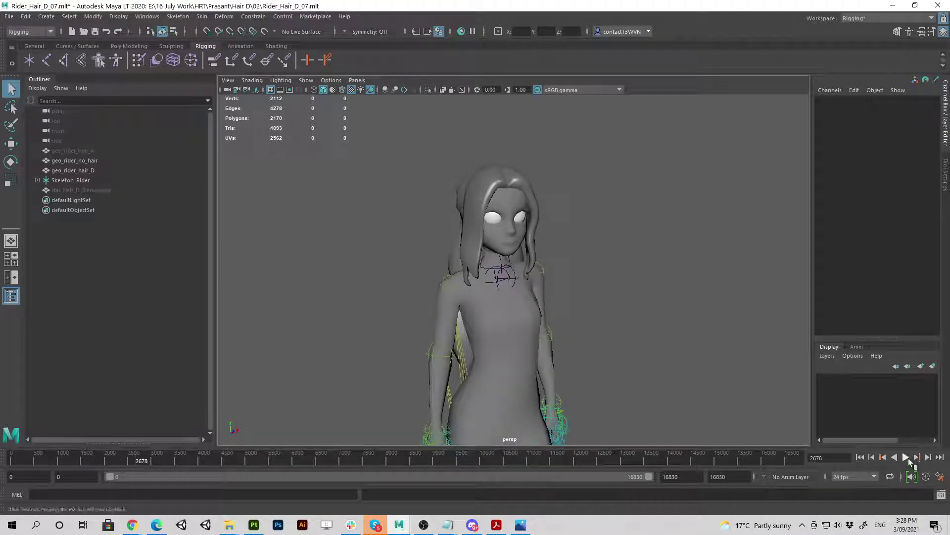
{"action": "left_click", "coordinate": [907, 458]}
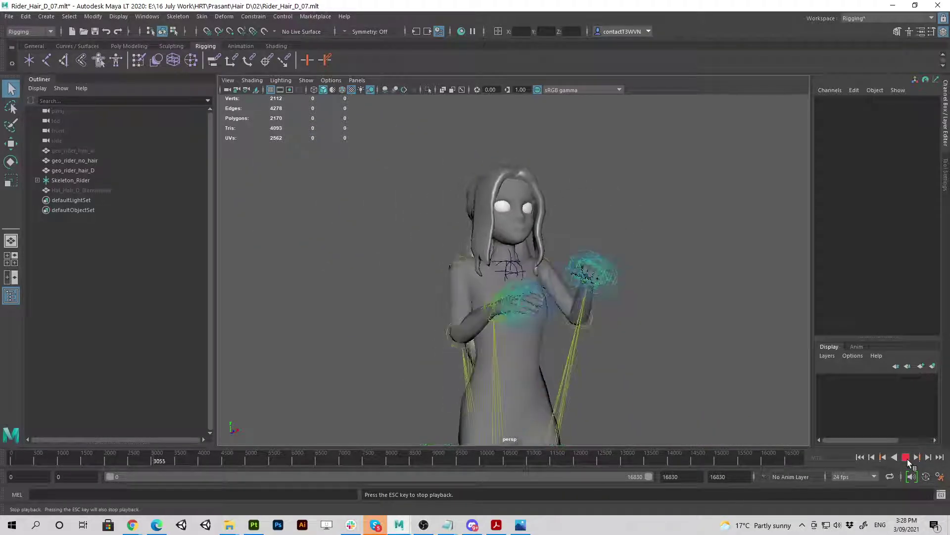
{"action": "scroll", "coordinate": [539, 346], "scroll_direction": "down", "scroll_amount": 4}
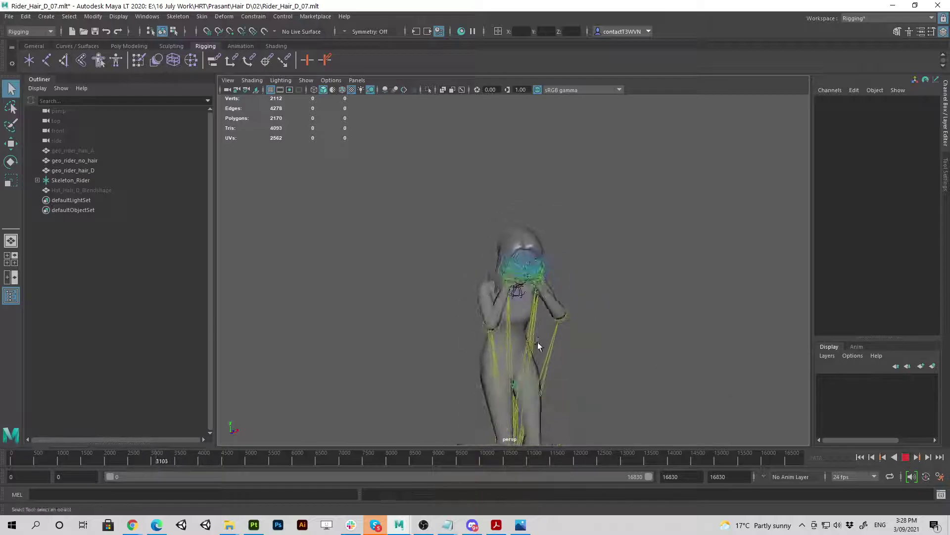
{"action": "middle_click_drag", "start_coordinate": [539, 346], "coordinate": [522, 246], "text": "alt"}
{"action": "left_click_drag", "start_coordinate": [531, 310], "coordinate": [543, 312], "text": "alt"}
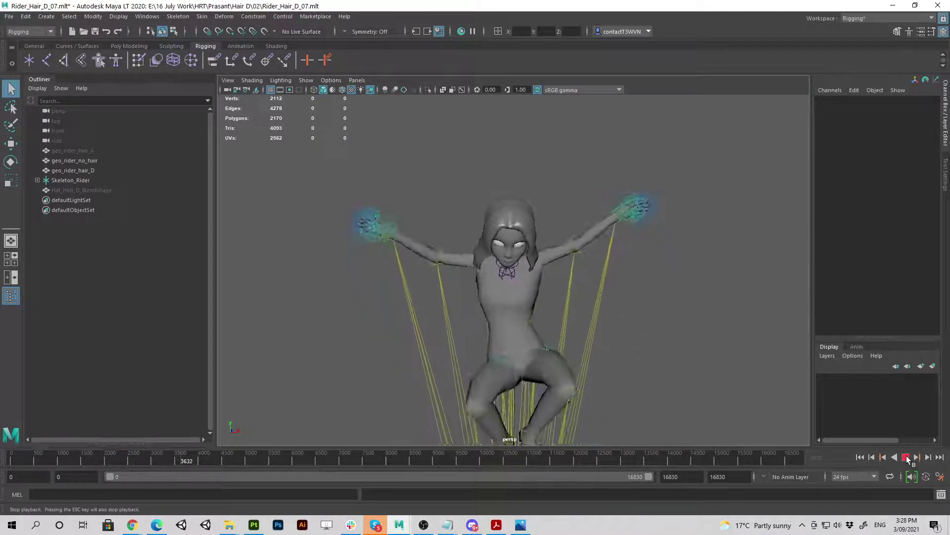
- Replay the rider animation from an earlier frame, stop at frame 2510 and examine the hair around the face and shoulders
{"action": "left_click", "coordinate": [907, 460]}
{"action": "left_click", "coordinate": [165, 462]}
{"action": "key", "text": "alt+v"}
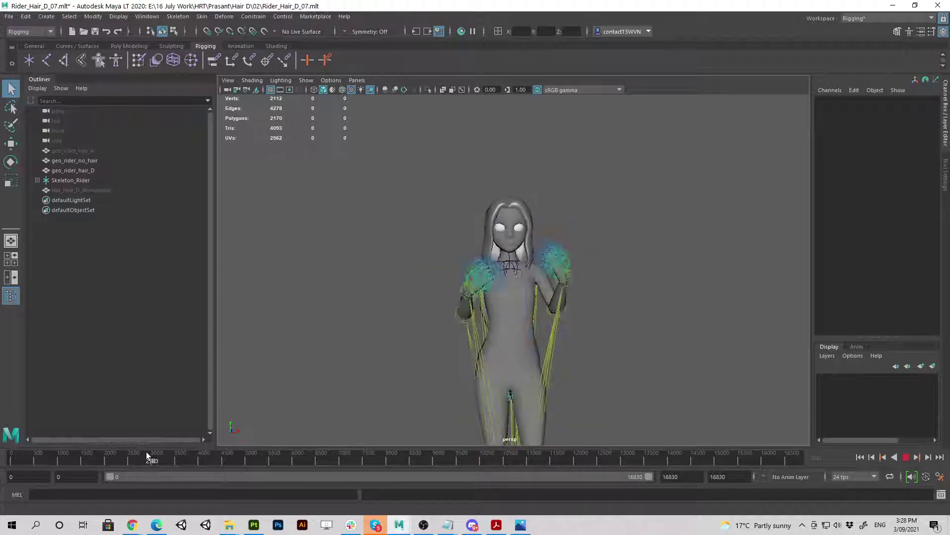
{"action": "left_click_drag", "start_coordinate": [142, 449], "coordinate": [128, 437]}
{"action": "left_click_drag", "start_coordinate": [327, 289], "coordinate": [430, 283], "text": "alt"}
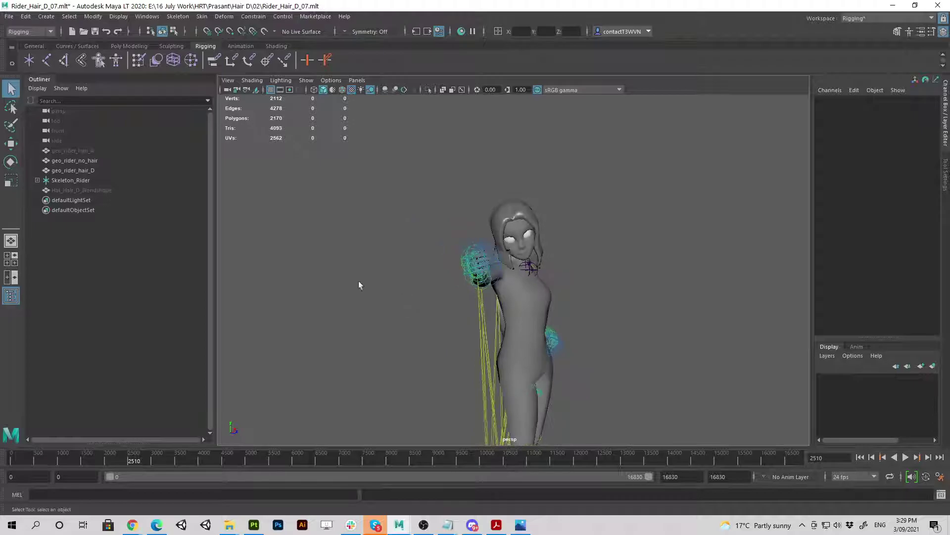
{"action": "right_click_drag", "start_coordinate": [358, 281], "coordinate": [510, 285], "text": "alt"}
{"action": "middle_click_drag", "start_coordinate": [511, 284], "coordinate": [520, 331], "text": "alt"}
{"action": "right_click_drag", "start_coordinate": [520, 330], "coordinate": [563, 350], "text": "alt"}
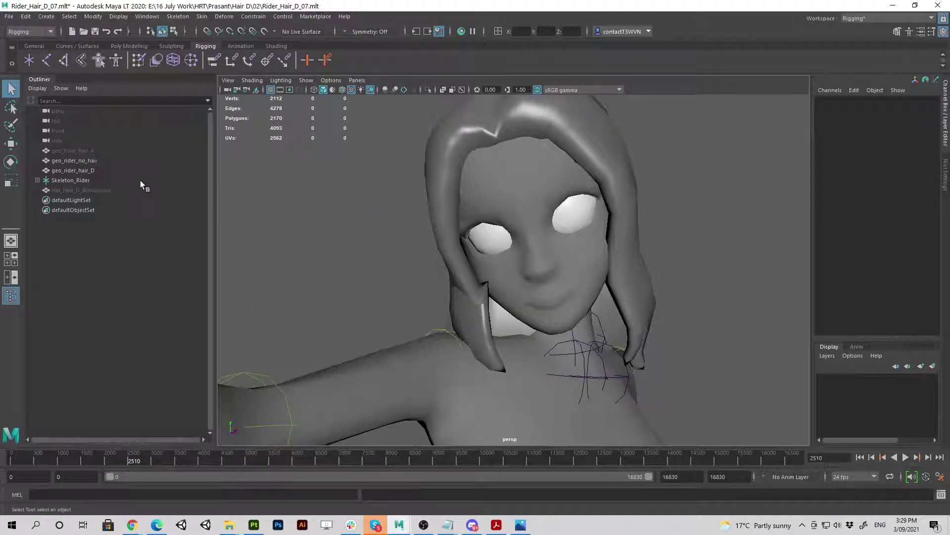
- Select geo_rider_hair_D and start the Paint Skin Weights tool on it, viewing the strands beside the face
{"action": "left_click", "coordinate": [450, 251]}
{"action": "left_click_drag", "start_coordinate": [449, 251], "coordinate": [465, 186], "text": "alt"}
{"action": "left_click_drag", "start_coordinate": [481, 350], "coordinate": [386, 337], "text": "alt"}
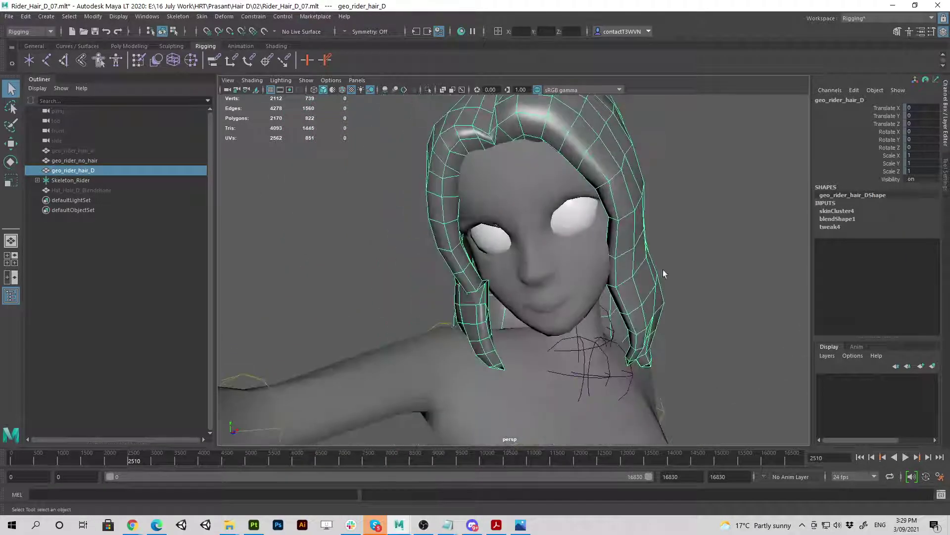
{"action": "mouse_move", "coordinate": [464, 292]}
{"action": "left_mouse_down", "text": "alt"}
{"action": "mouse_move", "coordinate": [424, 295]}
{"action": "mouse_move", "coordinate": [450, 288]}
{"action": "left_mouse_up", "text": "alt"}
{"action": "right_click_drag", "start_coordinate": [456, 223], "coordinate": [409, 218]}
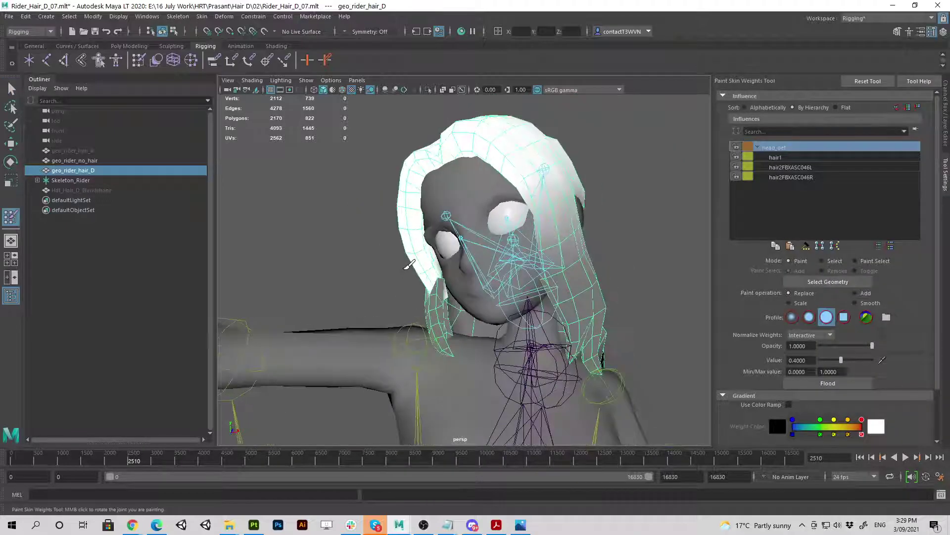
{"action": "scroll", "coordinate": [409, 265], "scroll_direction": "up", "scroll_amount": 5}
{"action": "scroll", "coordinate": [377, 335], "scroll_direction": "down", "scroll_amount": 4}
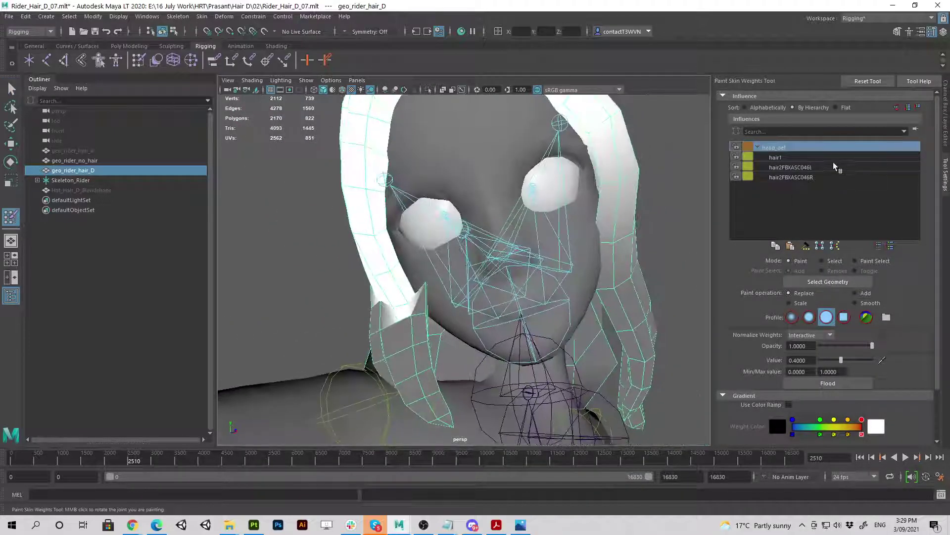
- Inspect the hair2FBXASC046L and hair2FBXASC046R influences on the side strands of the hair
{"action": "left_click", "coordinate": [809, 168]}
{"action": "left_click", "coordinate": [806, 177]}
{"action": "left_click_drag", "start_coordinate": [363, 350], "coordinate": [445, 193], "text": "alt"}
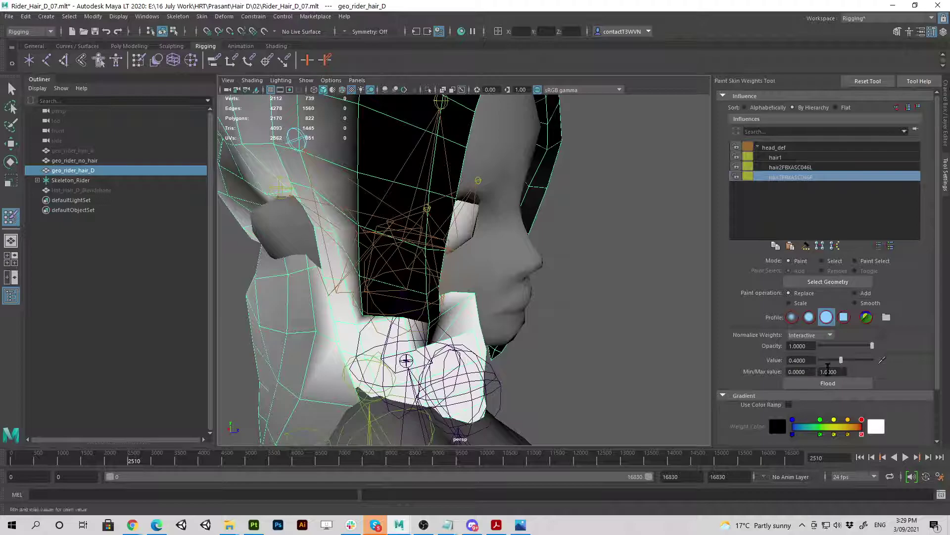
{"action": "left_click_drag", "start_coordinate": [501, 300], "coordinate": [456, 287], "text": "alt"}
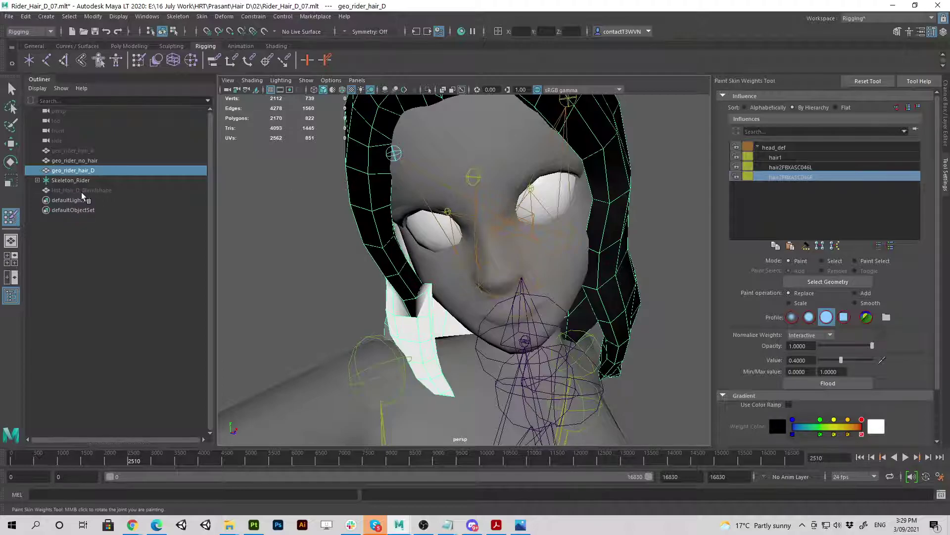
- Hide the geo_rider_no_hair body mesh, reselect geo_rider_hair_D and inspect its weights from all sides
{"action": "left_click", "coordinate": [86, 161]}
{"action": "key", "text": "ctrl+h"}
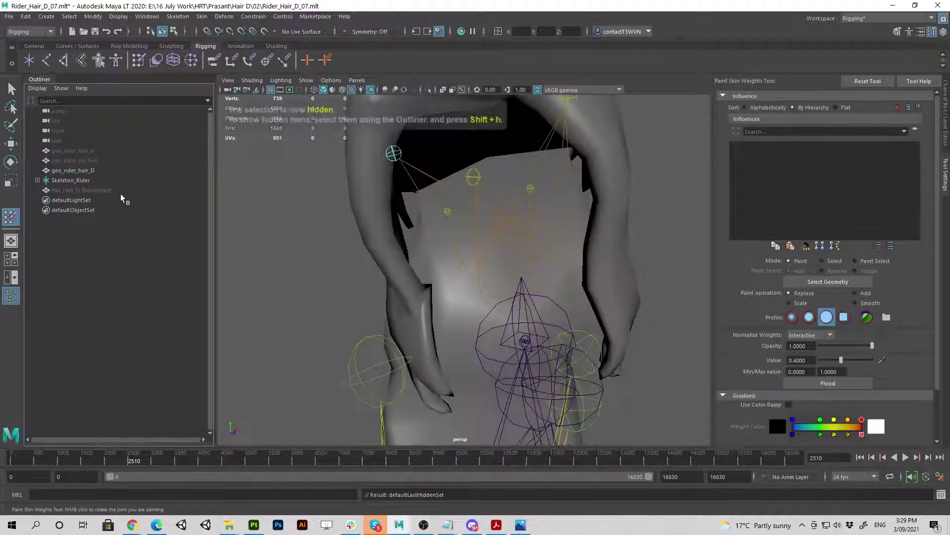
{"action": "left_click", "coordinate": [74, 171]}
{"action": "left_click_drag", "start_coordinate": [466, 254], "coordinate": [422, 252], "text": "alt"}
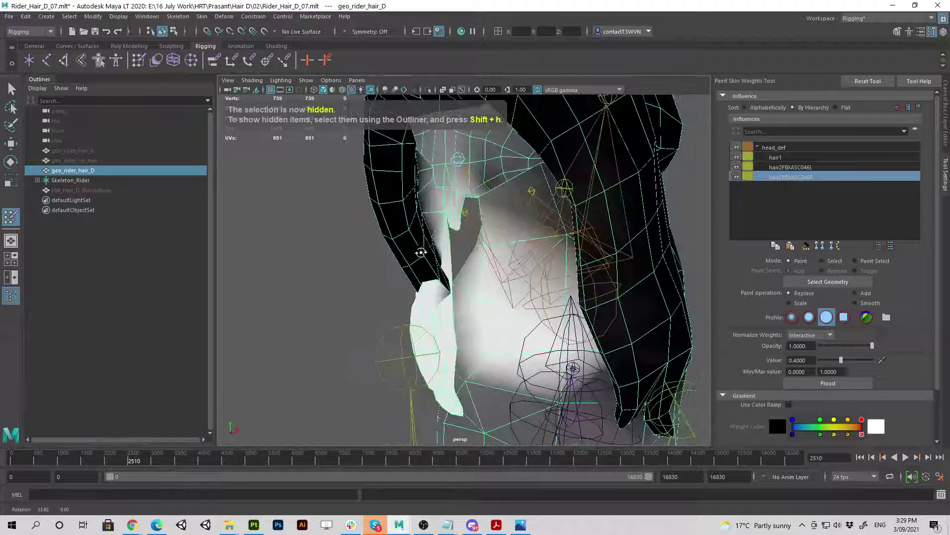
{"action": "left_click_drag", "start_coordinate": [391, 285], "coordinate": [528, 289], "text": "alt"}
{"action": "right_click_drag", "start_coordinate": [527, 290], "coordinate": [356, 305], "text": "alt"}
{"action": "left_click_drag", "start_coordinate": [356, 305], "coordinate": [499, 358], "text": "alt"}
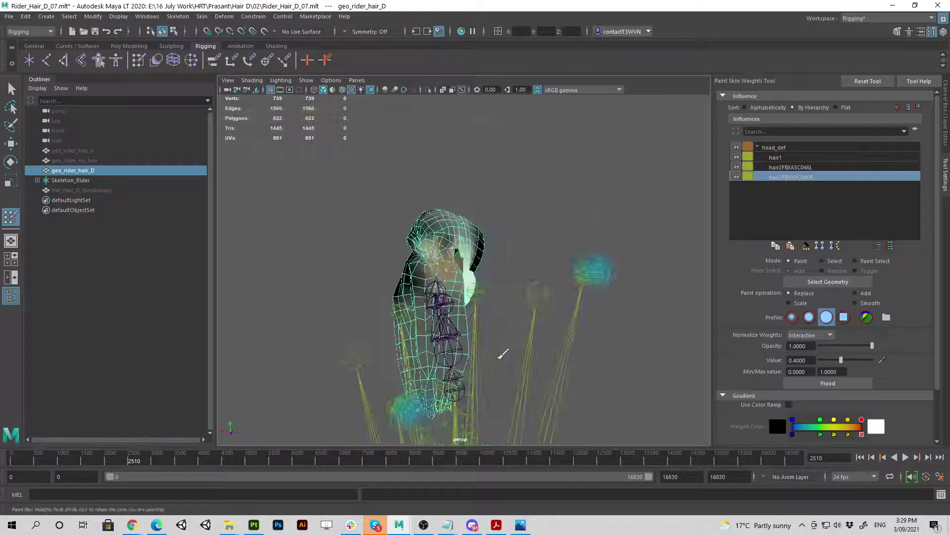
{"action": "middle_click_drag", "start_coordinate": [499, 358], "coordinate": [505, 285], "text": "alt"}
{"action": "left_click_drag", "start_coordinate": [374, 291], "coordinate": [488, 319], "text": "alt"}
{"action": "scroll", "coordinate": [489, 315], "scroll_direction": "up", "scroll_amount": 5}
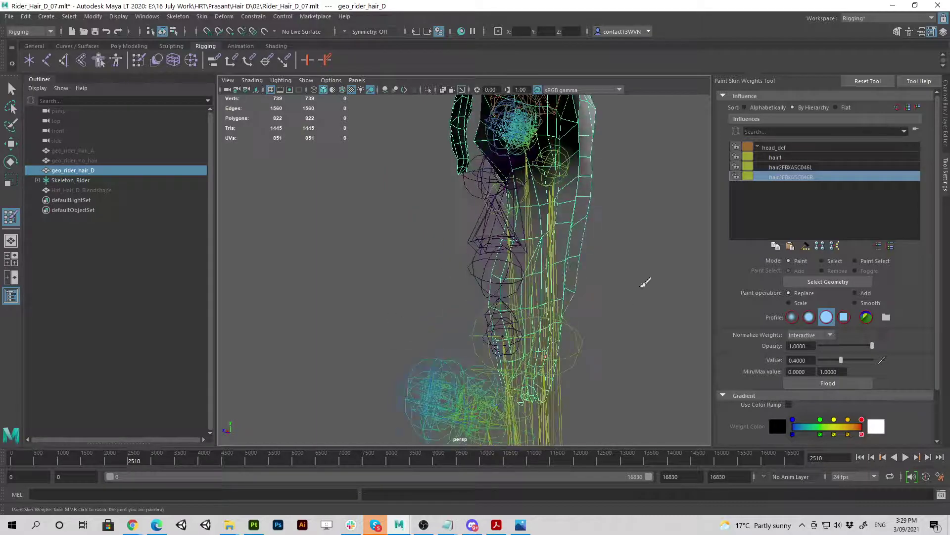
- Paint the long back hair with the hair1 influence in Replace mode at a value of 1.0 and check its coverage
{"action": "left_click", "coordinate": [777, 157]}
{"action": "mouse_move", "coordinate": [590, 312]}
{"action": "left_mouse_down", "text": "alt"}
{"action": "mouse_move", "coordinate": [500, 275]}
{"action": "mouse_move", "coordinate": [467, 283]}
{"action": "left_mouse_up", "text": "alt"}
{"action": "left_click_drag", "start_coordinate": [405, 250], "coordinate": [356, 255], "text": "alt"}
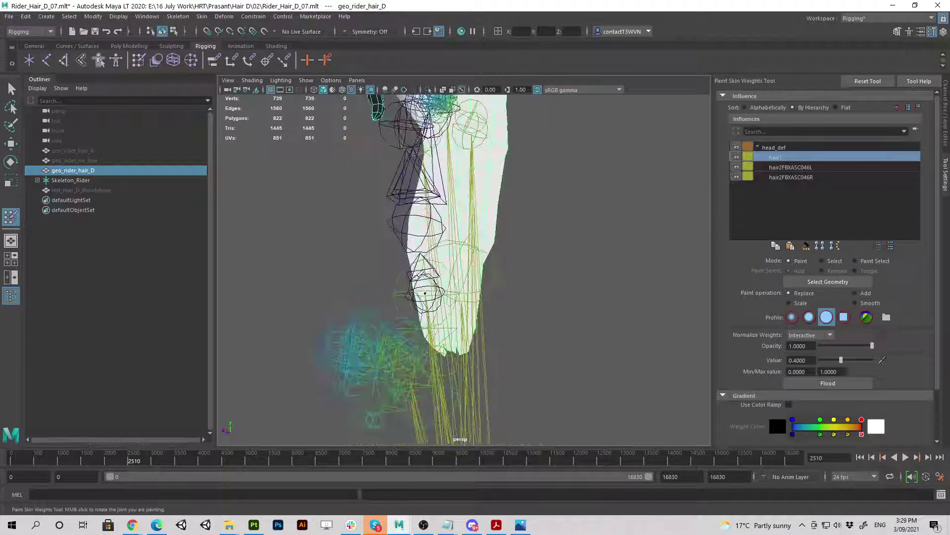
{"action": "left_click_drag", "start_coordinate": [843, 363], "coordinate": [909, 364]}
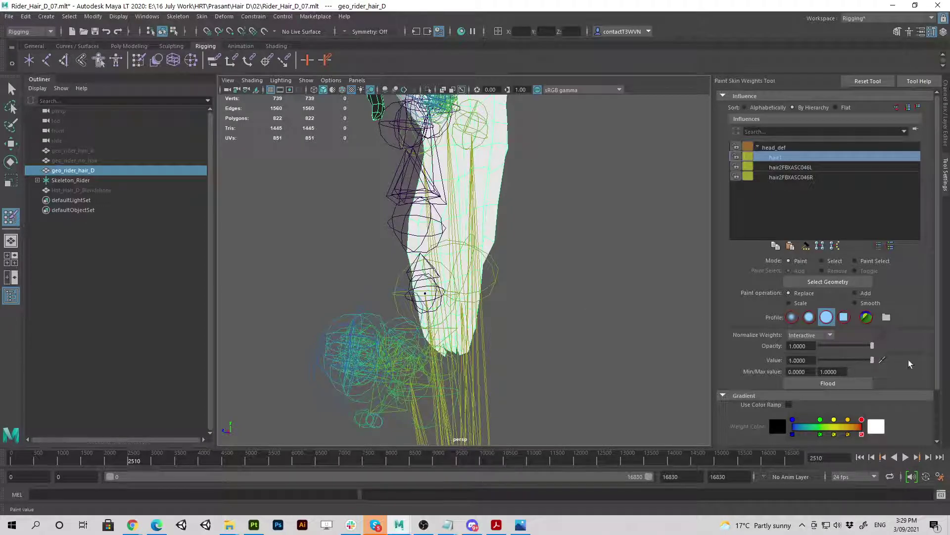
{"action": "mouse_move", "coordinate": [488, 317]}
{"action": "left_mouse_down", "text": "alt"}
{"action": "mouse_move", "coordinate": [447, 310]}
{"action": "mouse_move", "coordinate": [442, 293]}
{"action": "mouse_move", "coordinate": [495, 277]}
{"action": "mouse_move", "coordinate": [487, 295]}
{"action": "left_mouse_up", "text": "alt"}
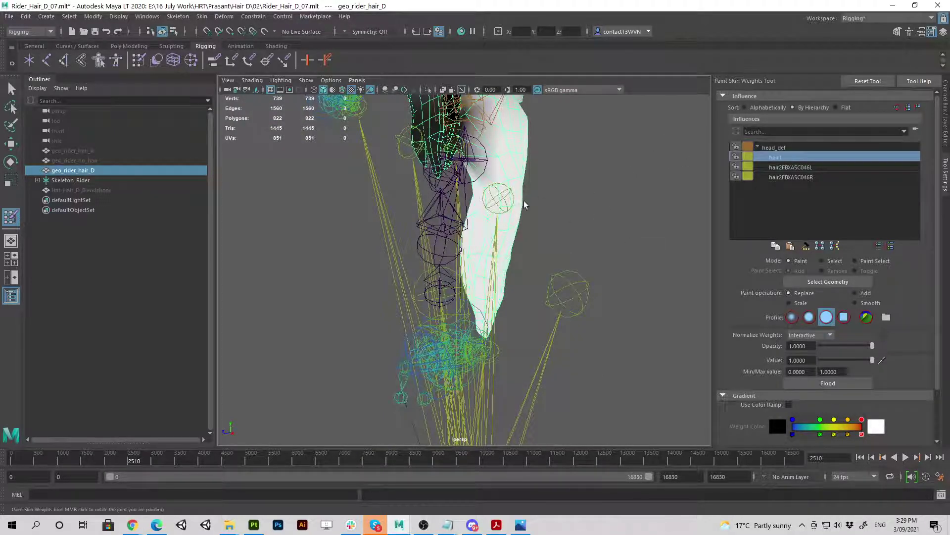
{"action": "left_click_drag", "start_coordinate": [525, 205], "coordinate": [505, 212], "text": "alt"}
{"action": "middle_click_drag", "start_coordinate": [505, 212], "coordinate": [477, 255], "text": "alt"}
{"action": "mouse_move", "coordinate": [468, 262]}
{"action": "left_mouse_down", "text": "alt"}
{"action": "mouse_move", "coordinate": [685, 259]}
{"action": "mouse_move", "coordinate": [586, 233]}
{"action": "left_mouse_up", "text": "alt"}
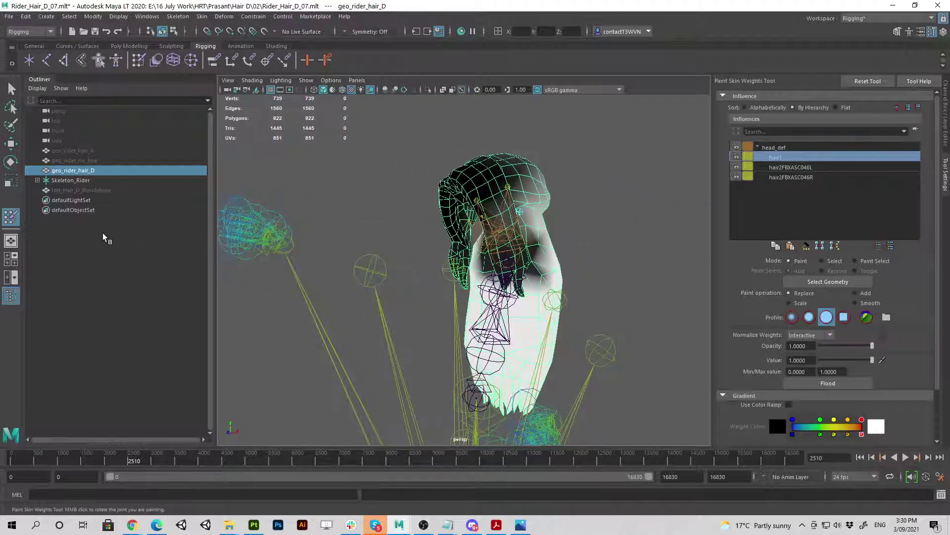